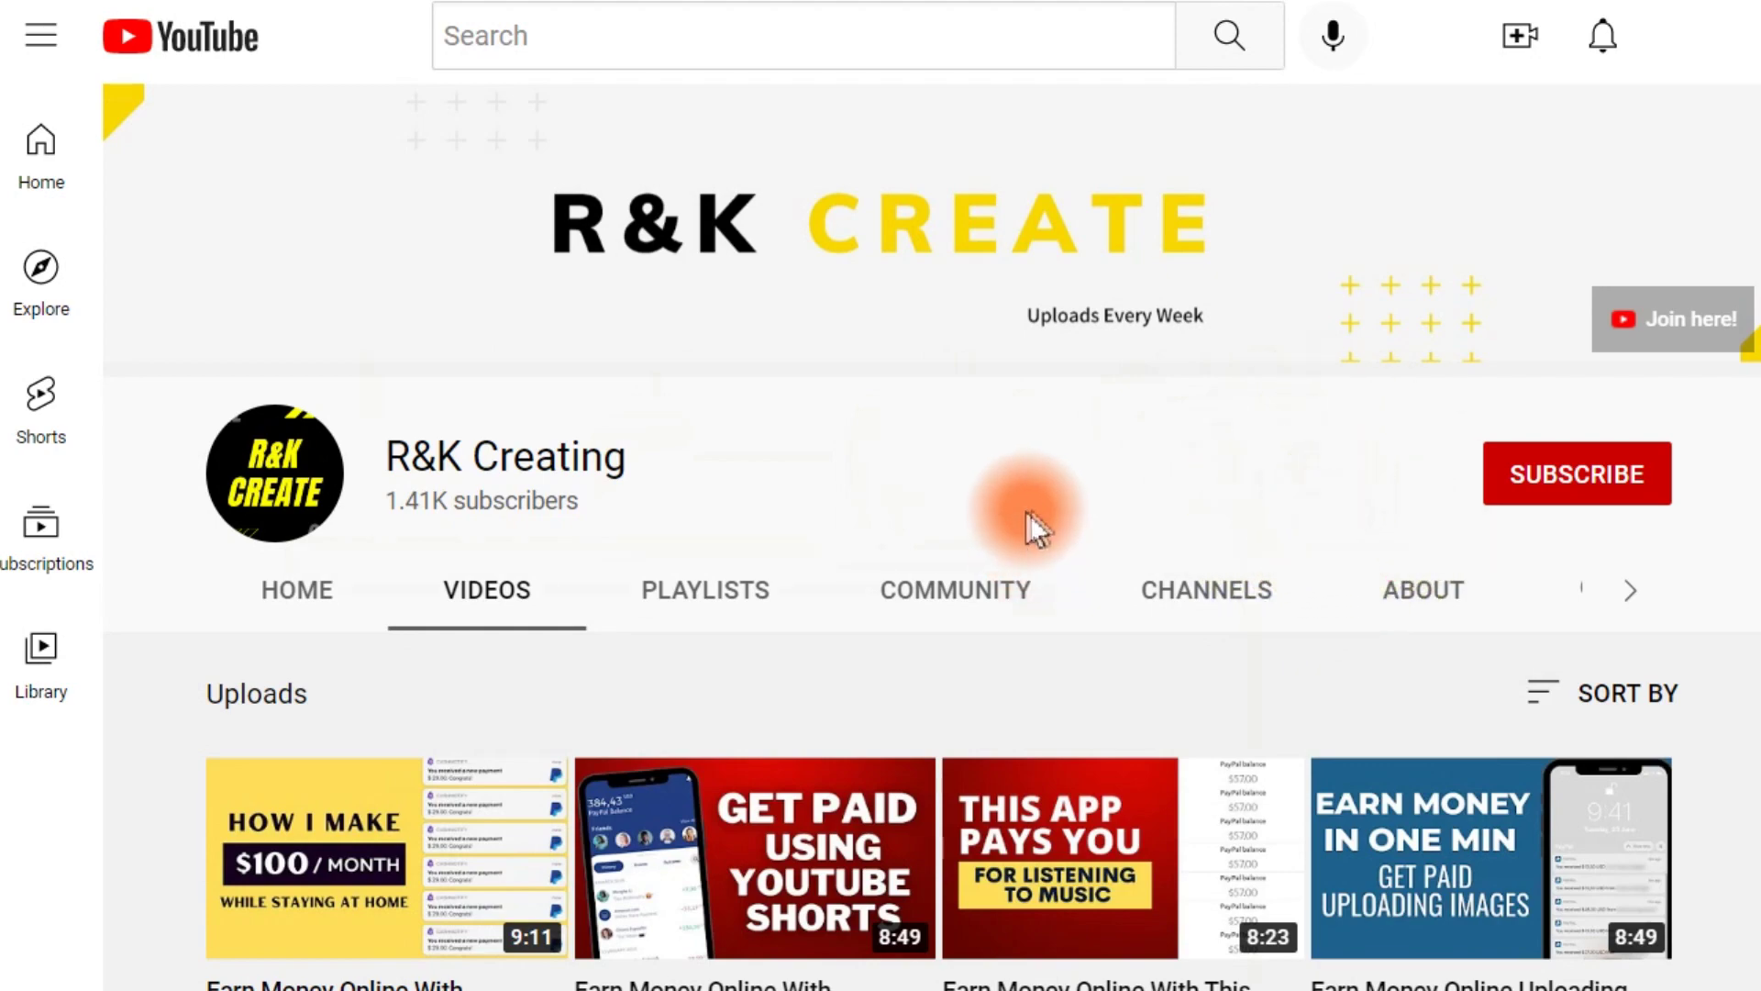
Scroll through the 'instagram business quotes' image results.
scroll(1046, 587, down, 4)
scroll(1034, 624, up, 4)
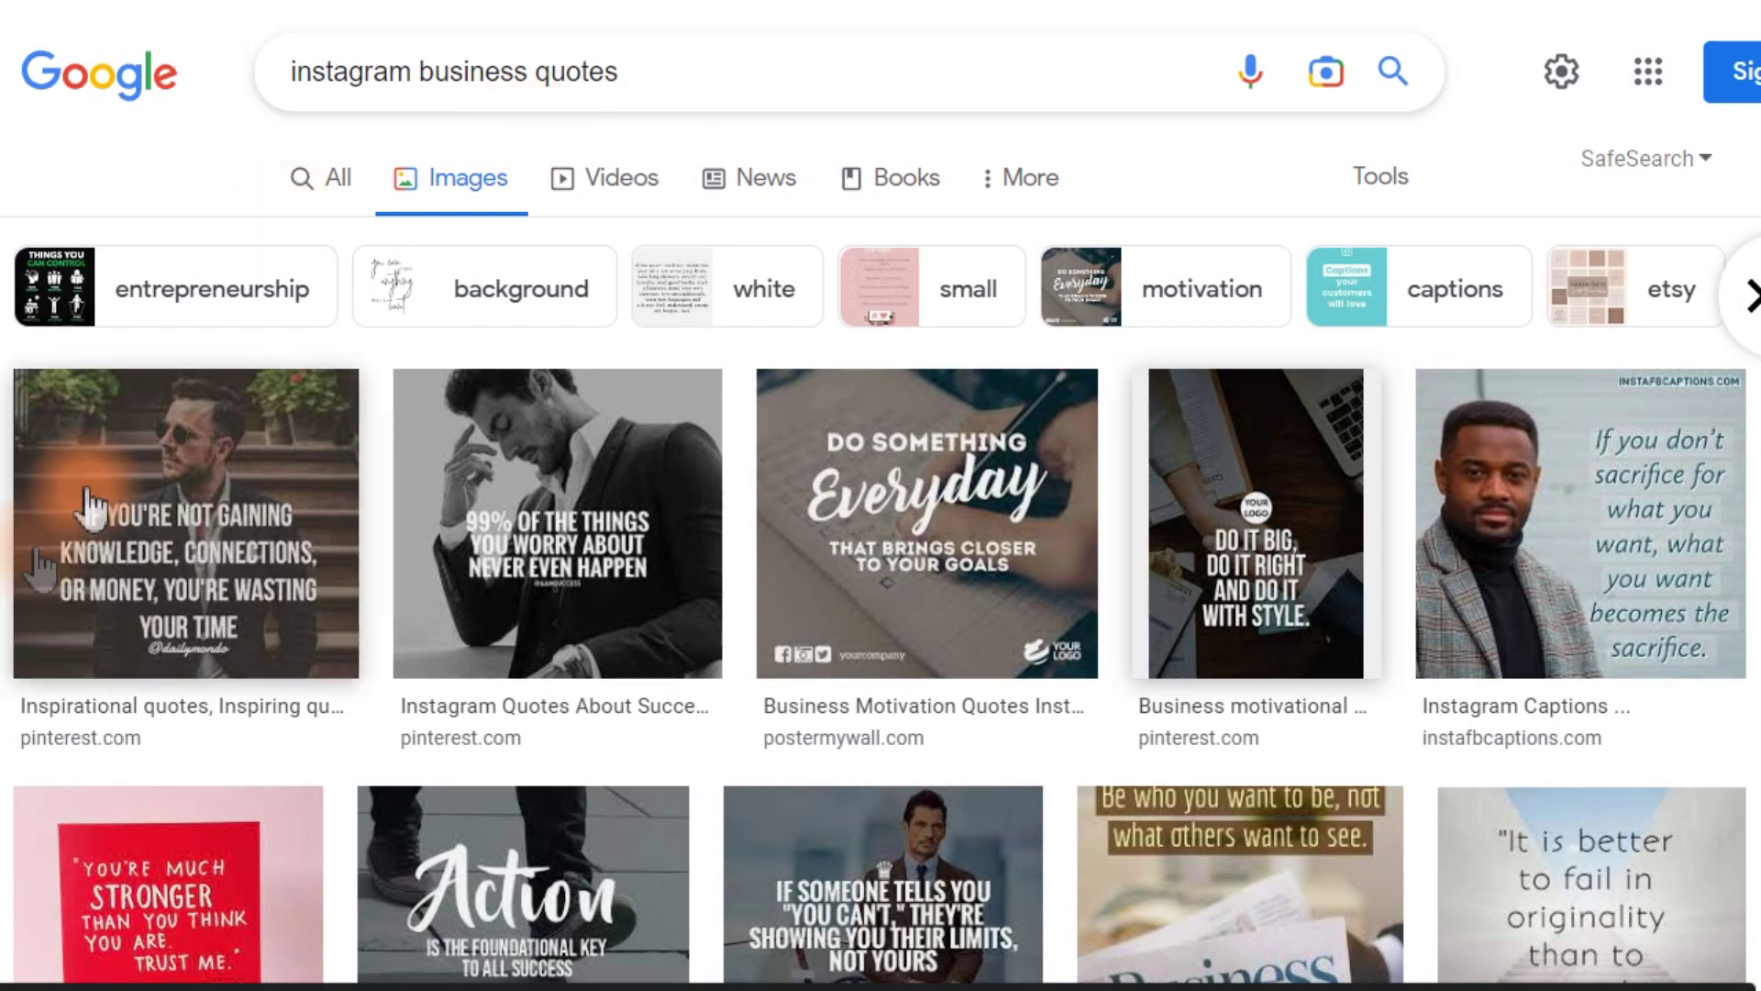
scroll(740, 597, down, 15)
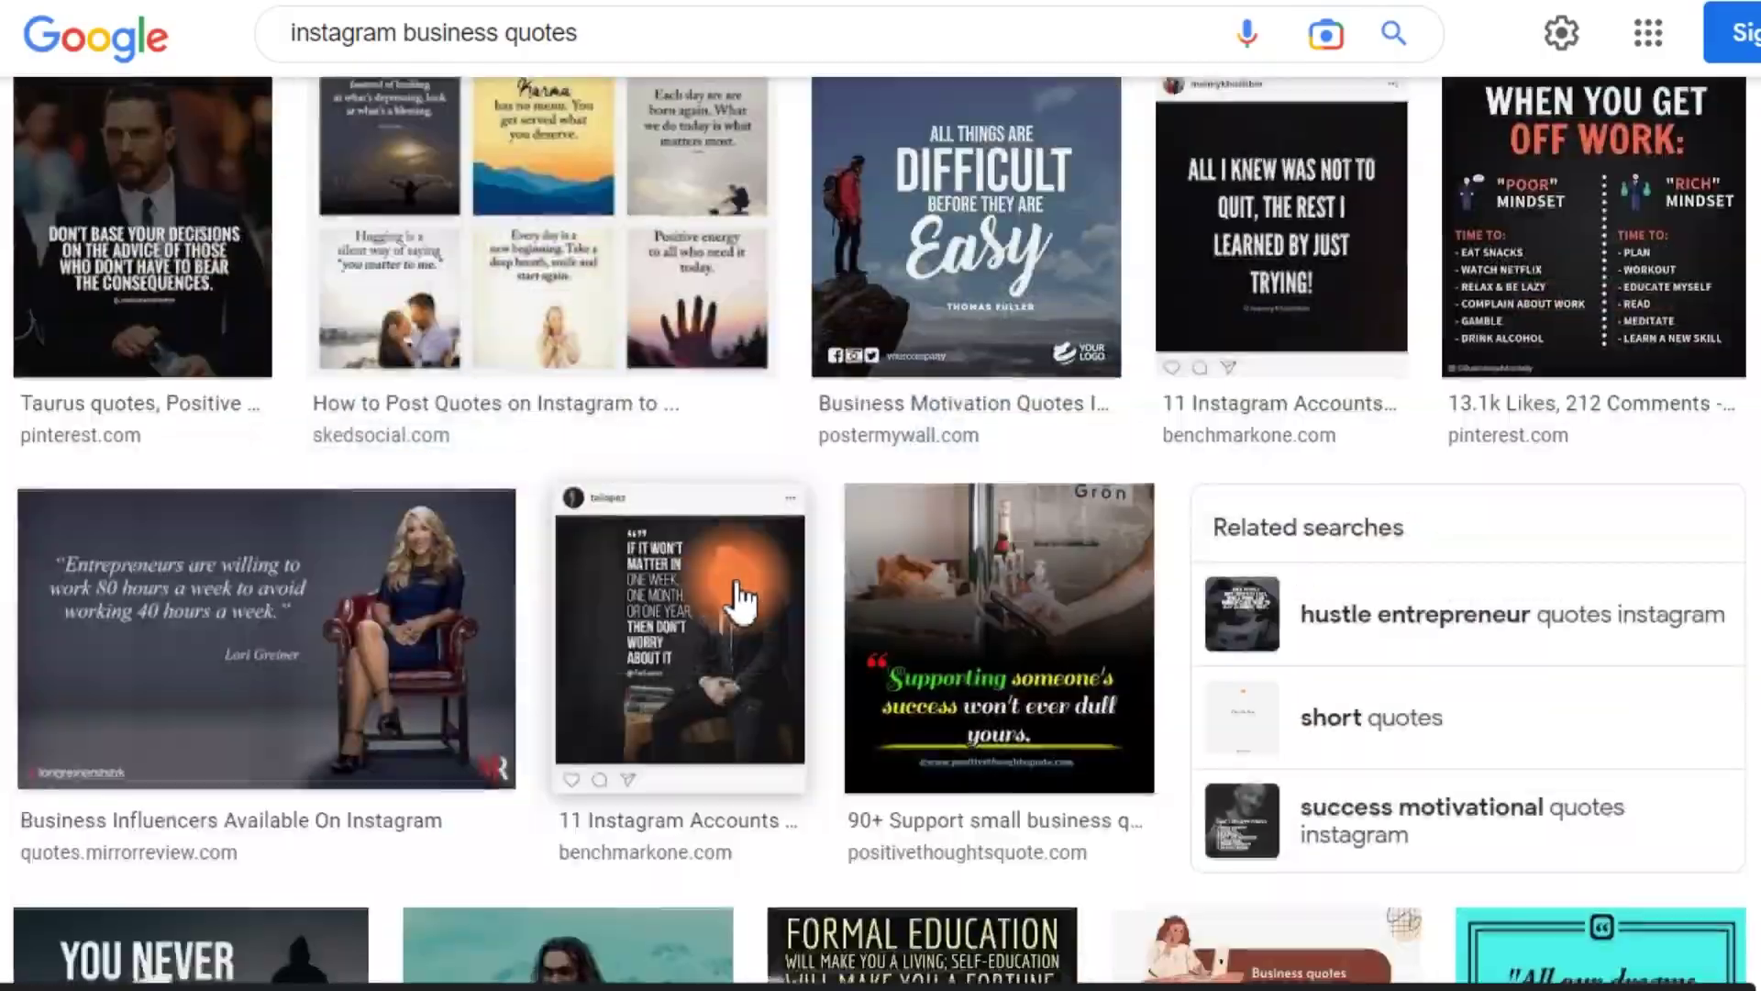
scroll(740, 597, up, 15)
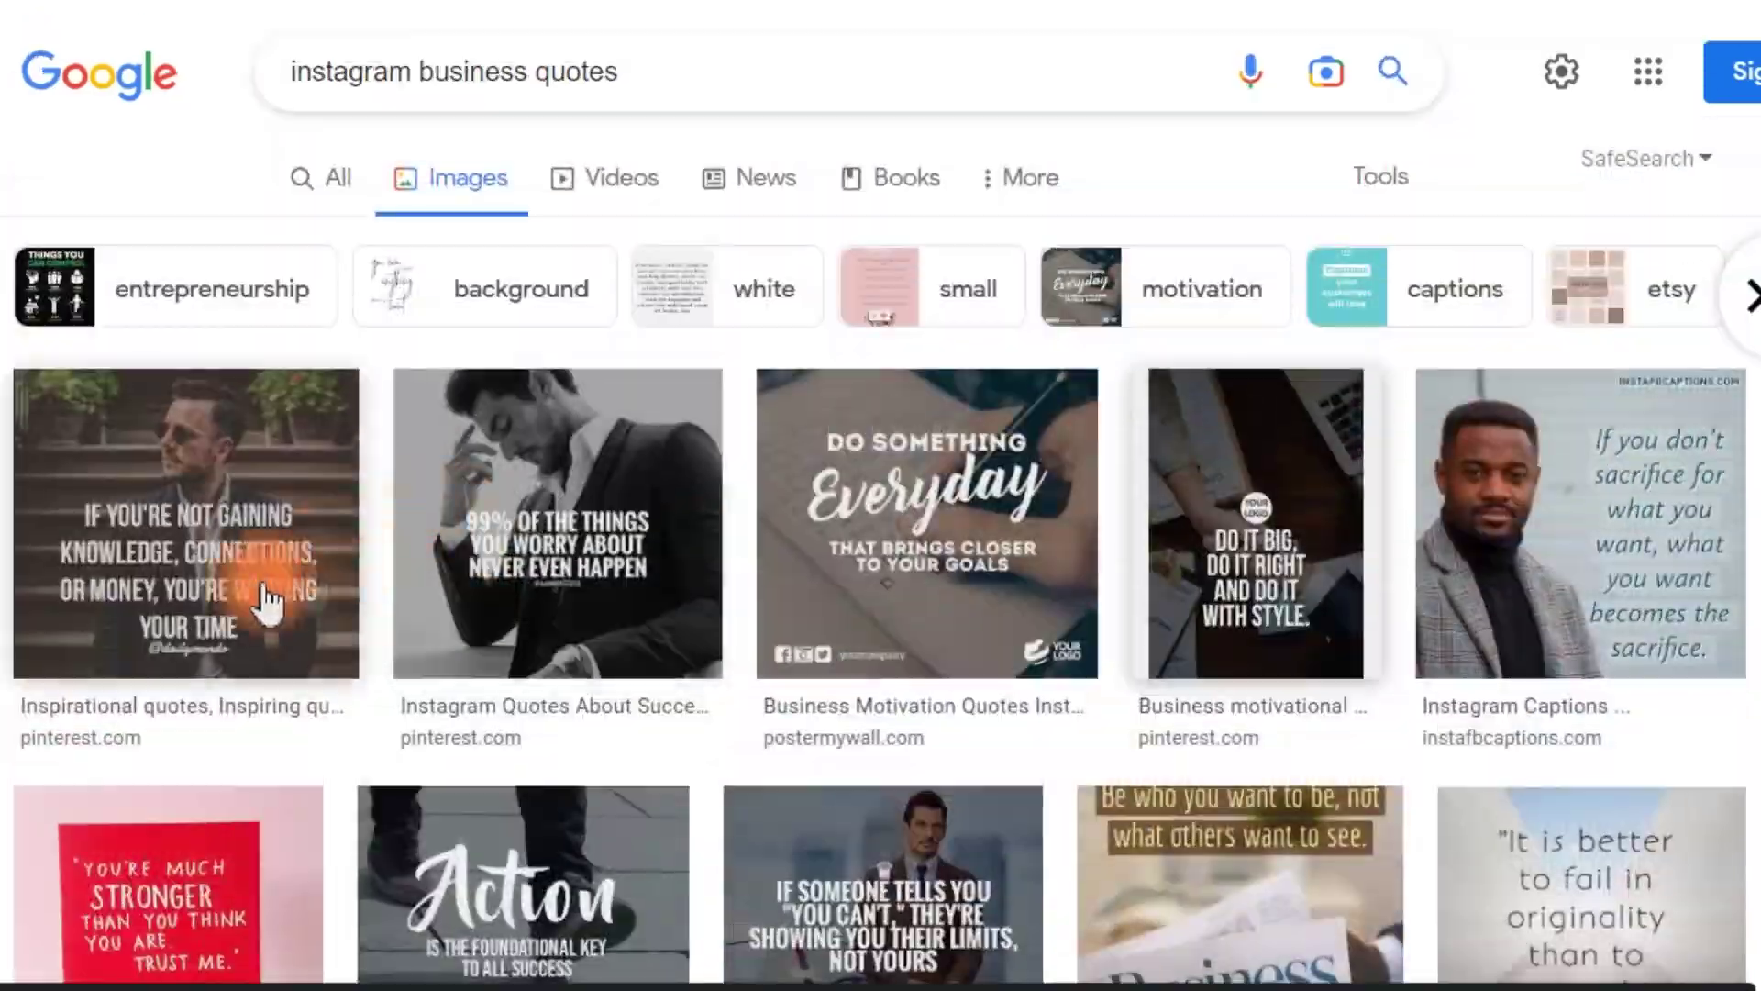
click(266, 601)
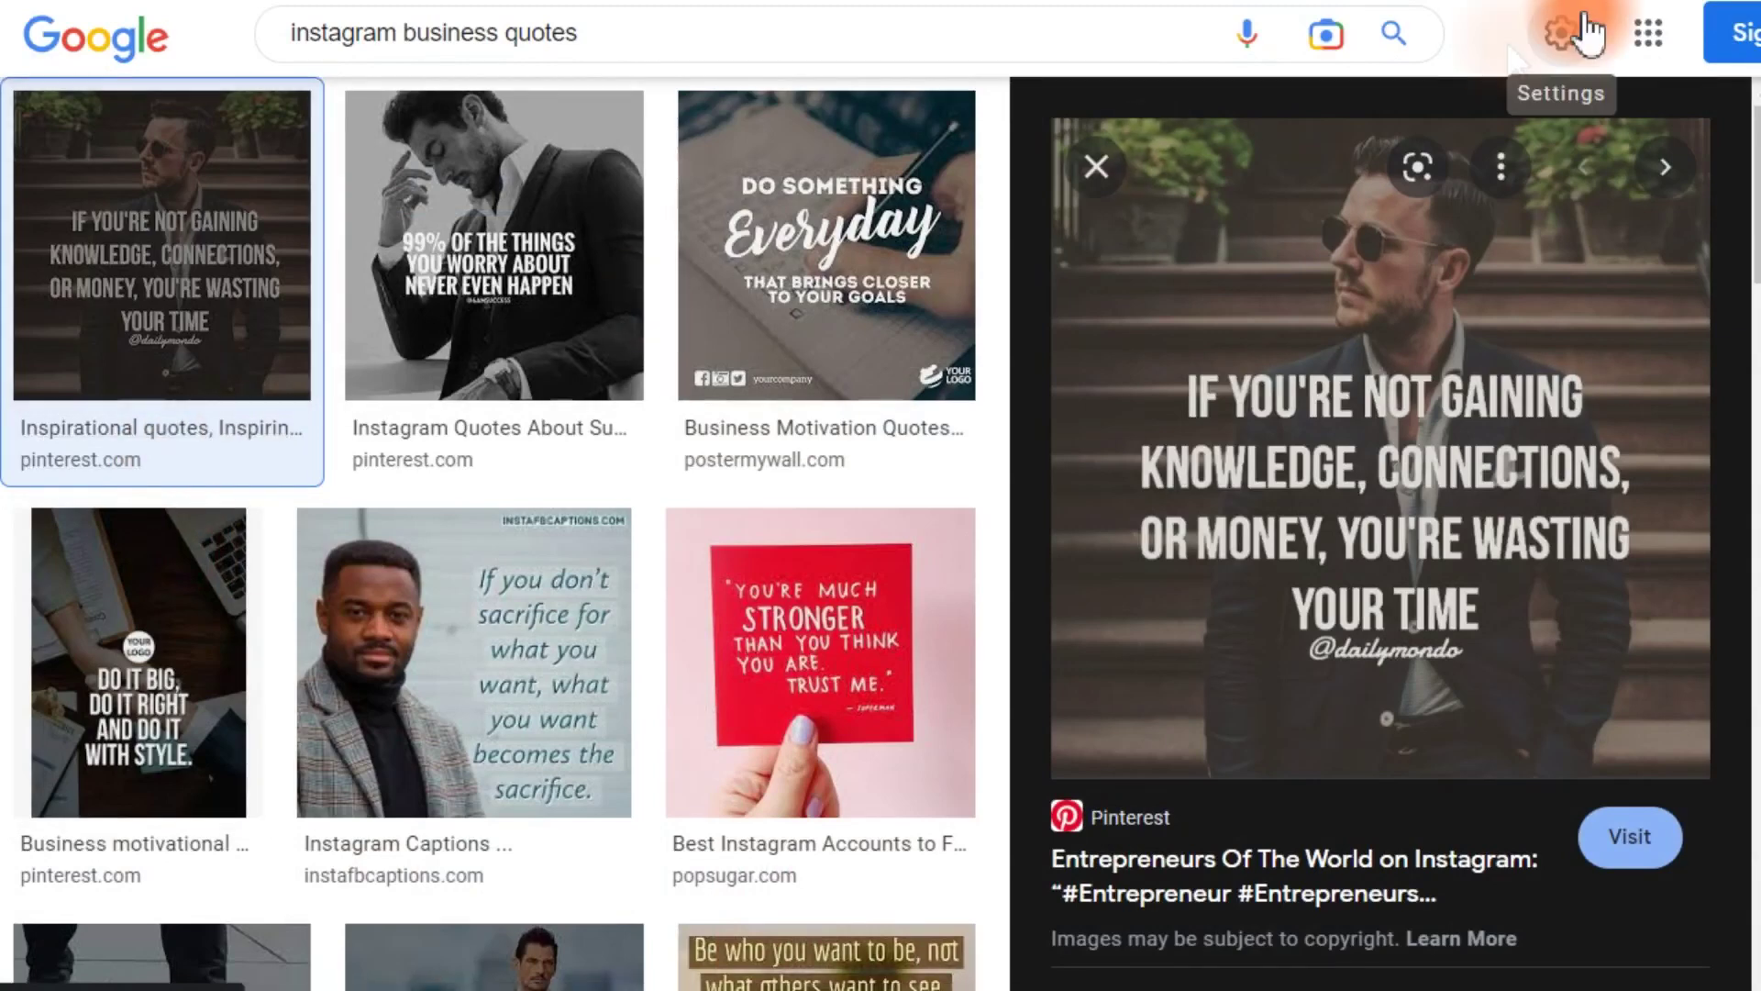
click(1097, 163)
click(649, 267)
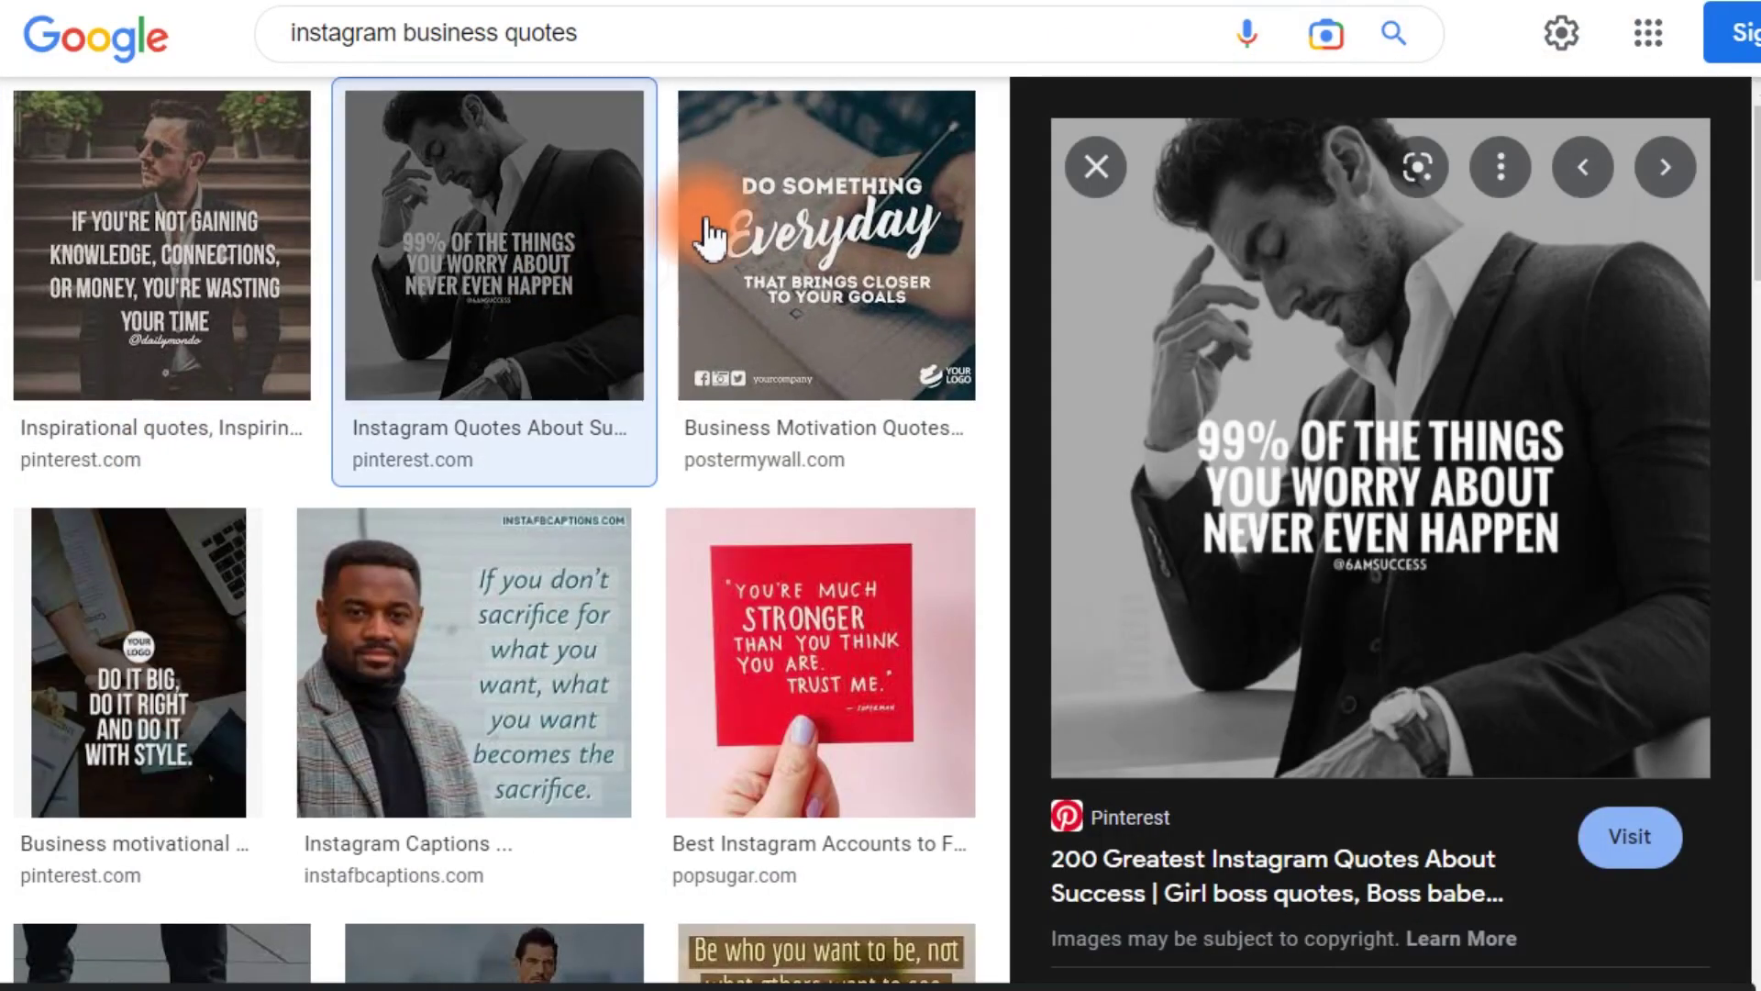
click(1097, 165)
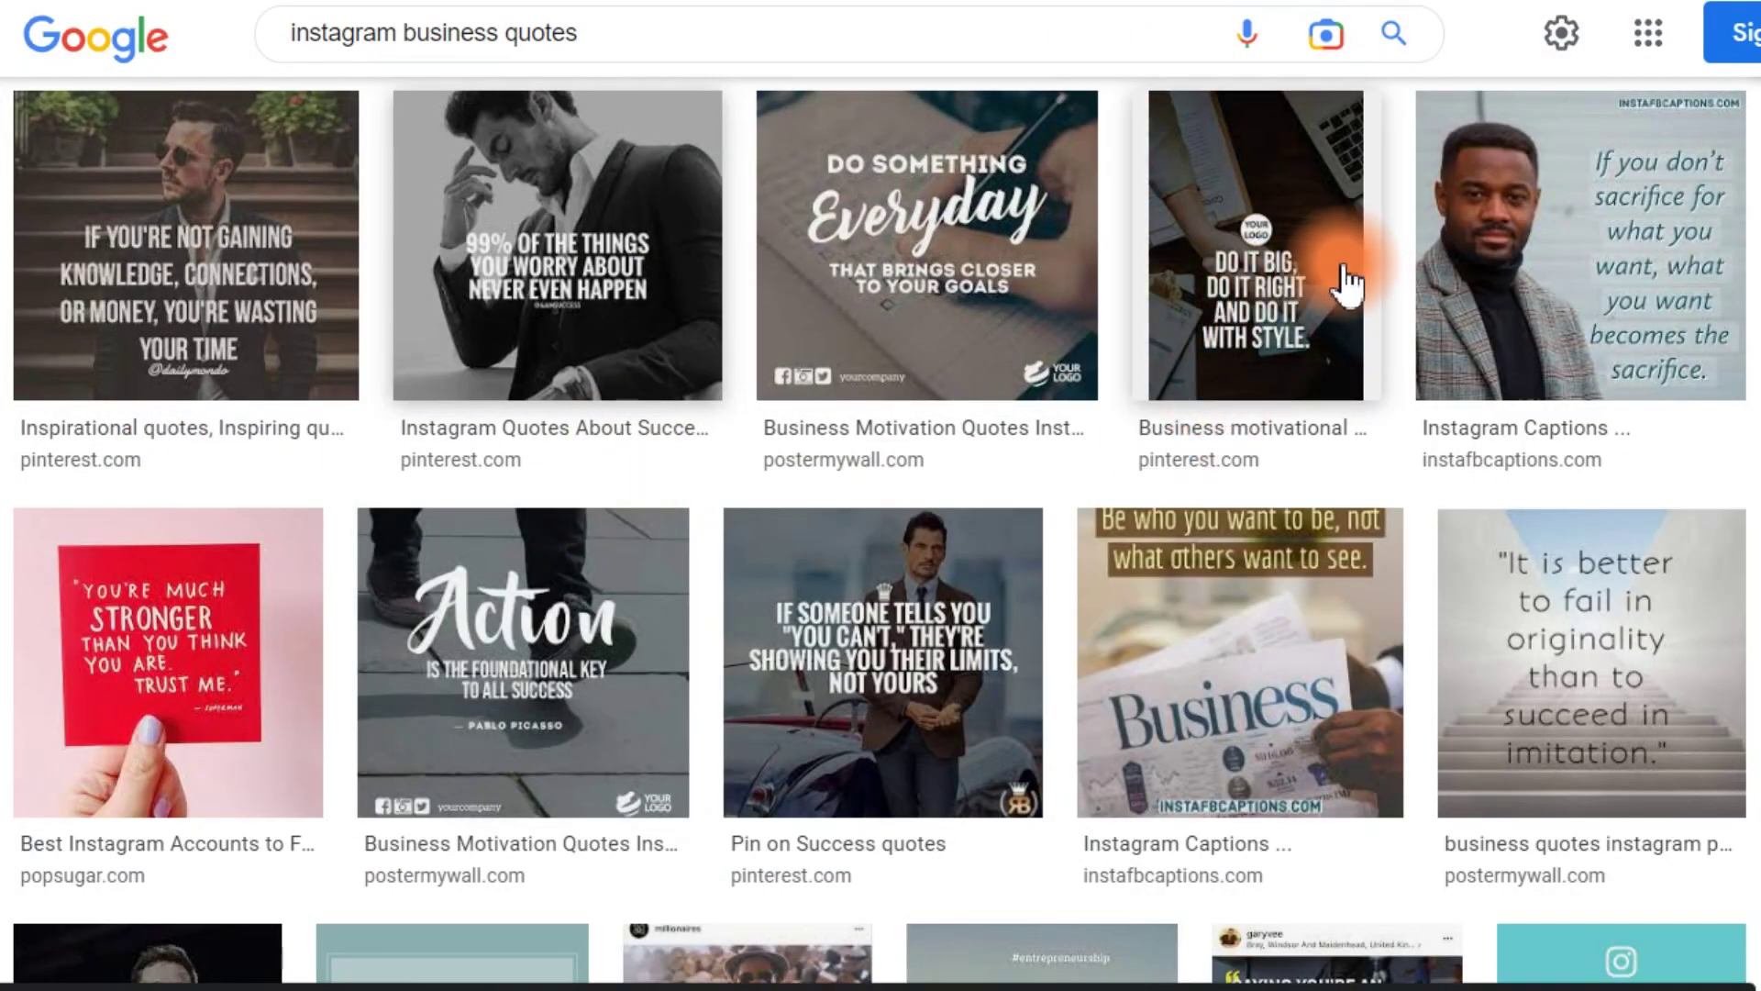
click(1289, 220)
click(1097, 167)
click(811, 583)
click(1096, 167)
scroll(489, 548, down, 10)
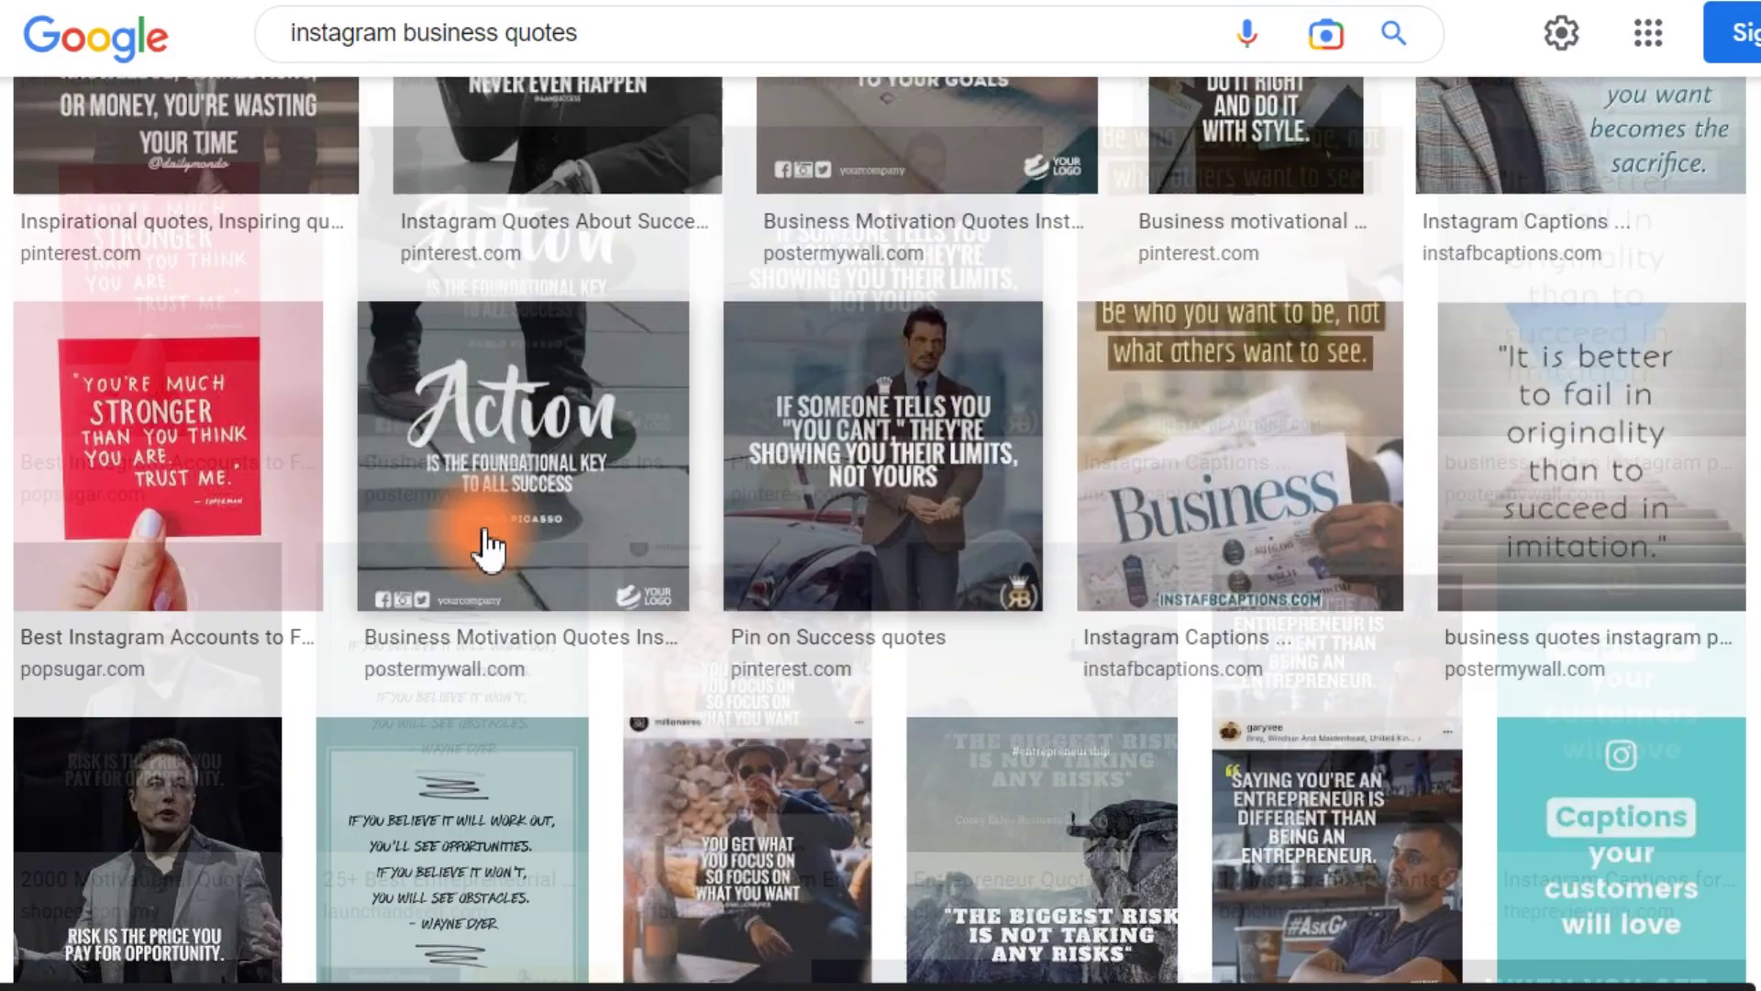
scroll(489, 548, down, 5)
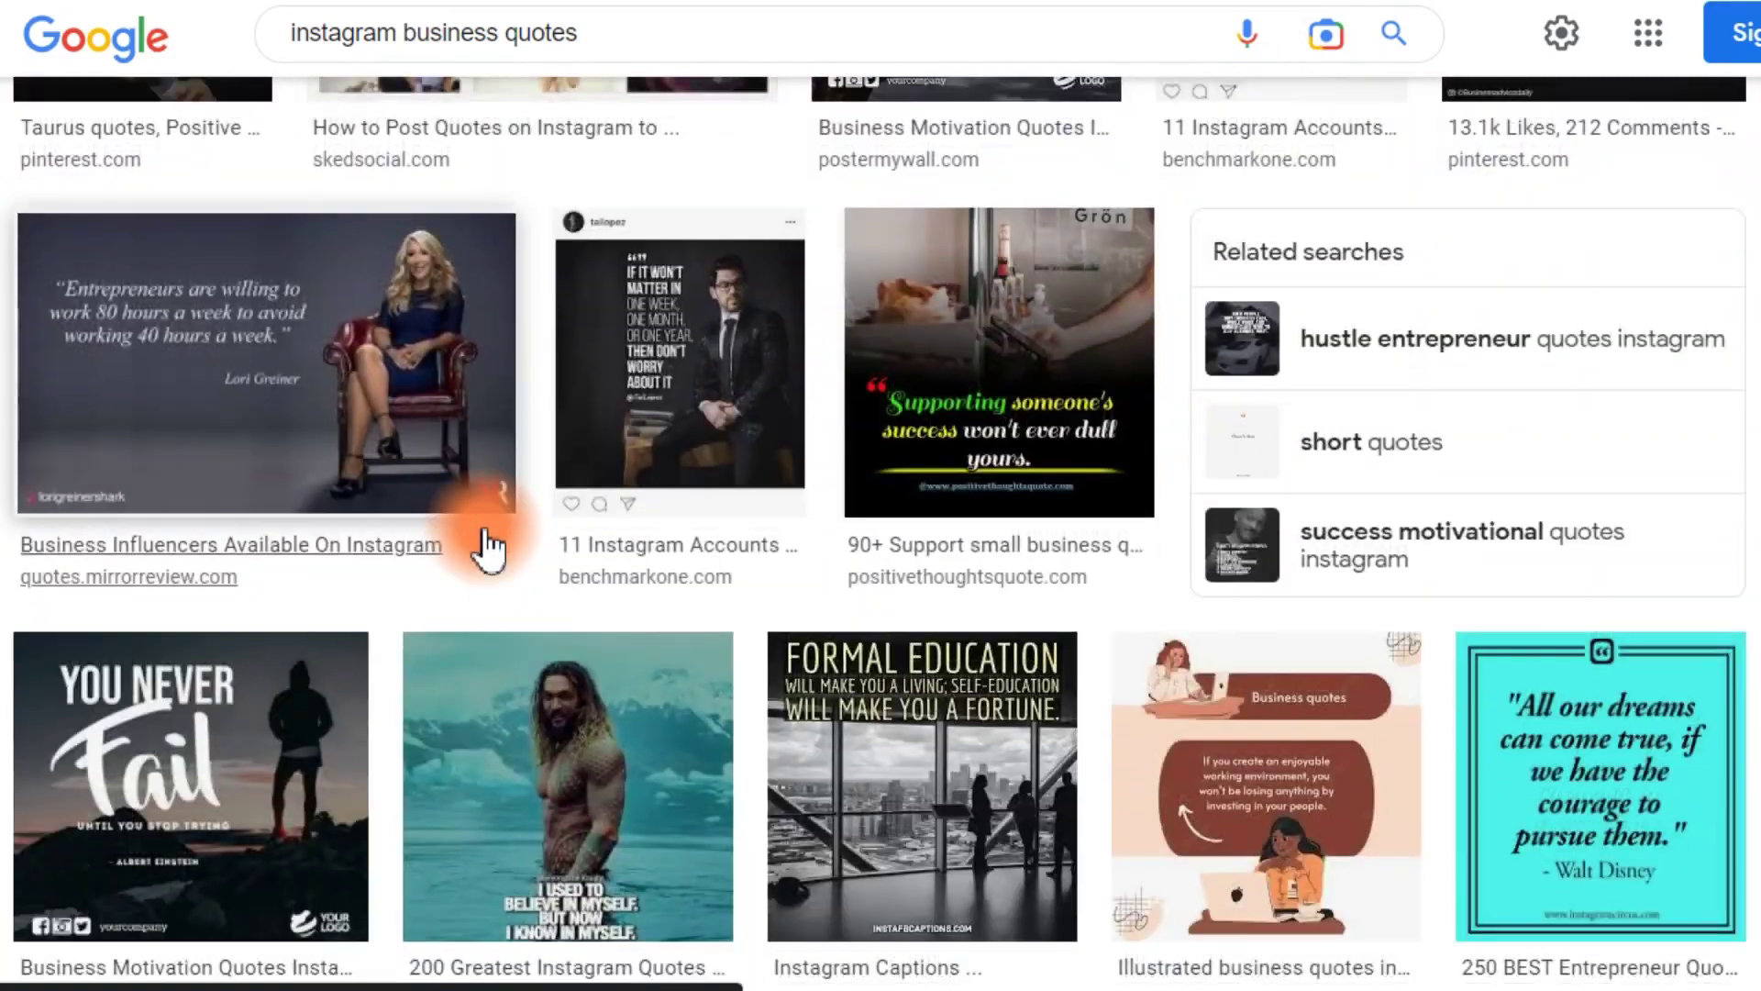
scroll(204, 511, up, 5)
click(188, 477)
click(1098, 165)
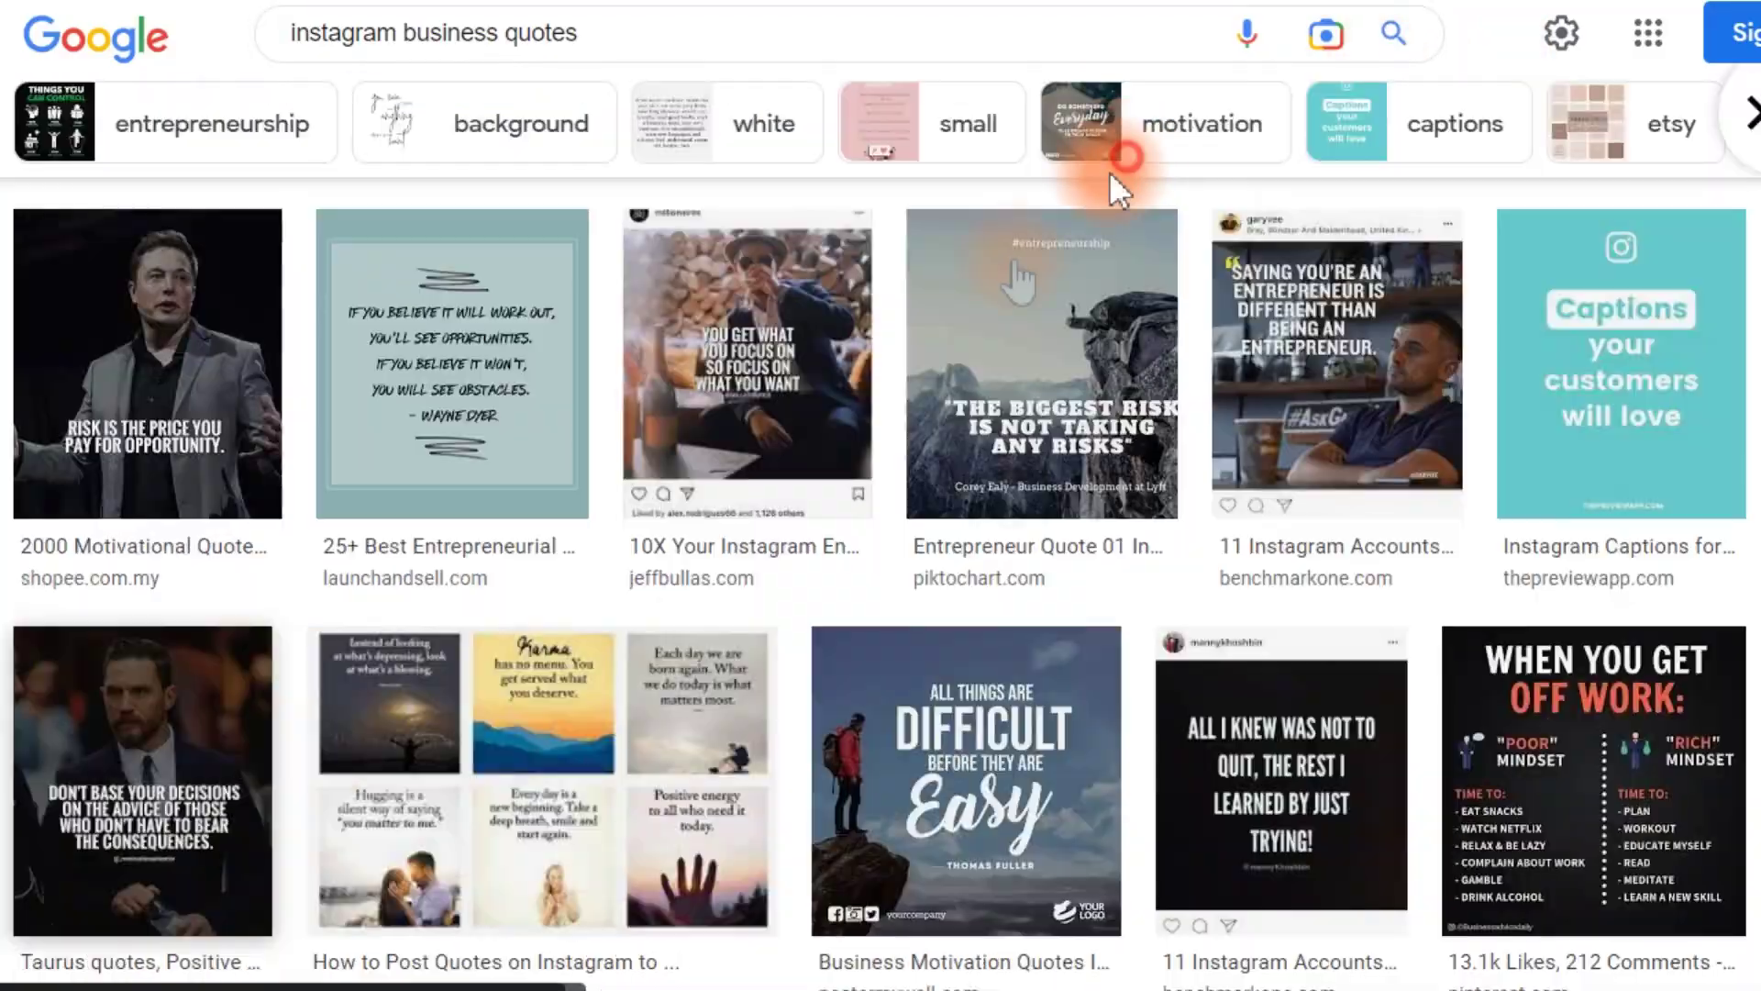
scroll(618, 519, down, 7)
click(612, 515)
scroll(615, 523, down, 5)
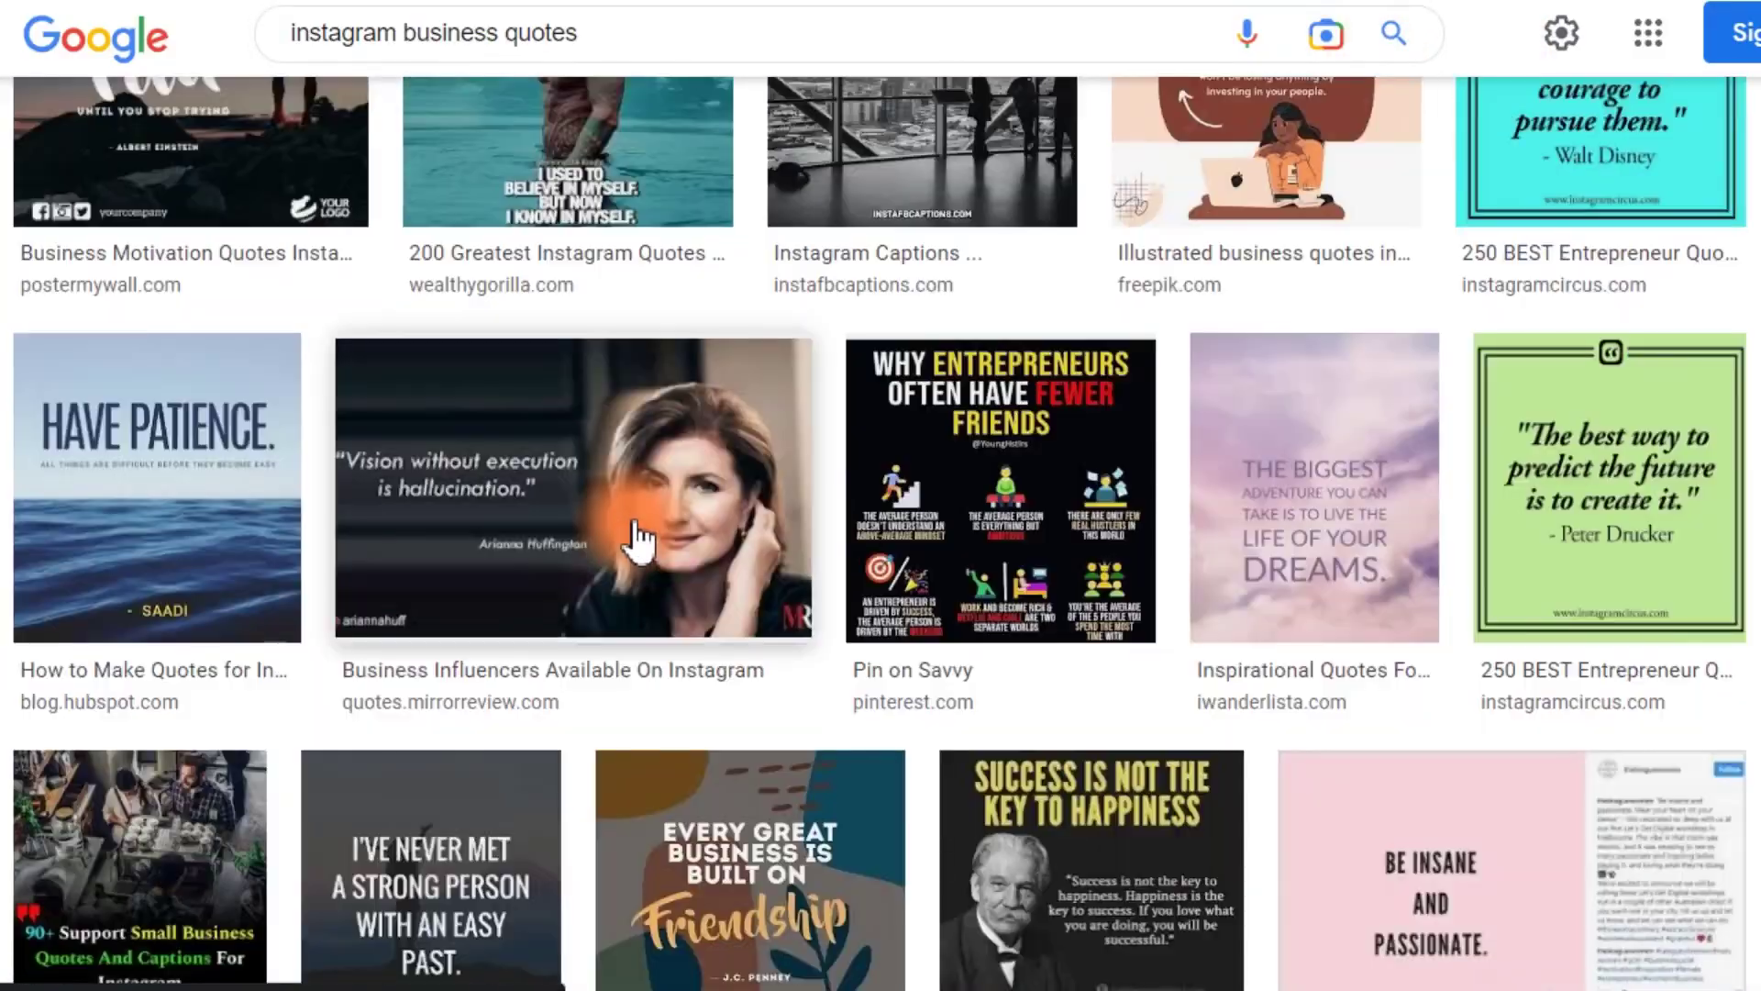
scroll(640, 541, up, 15)
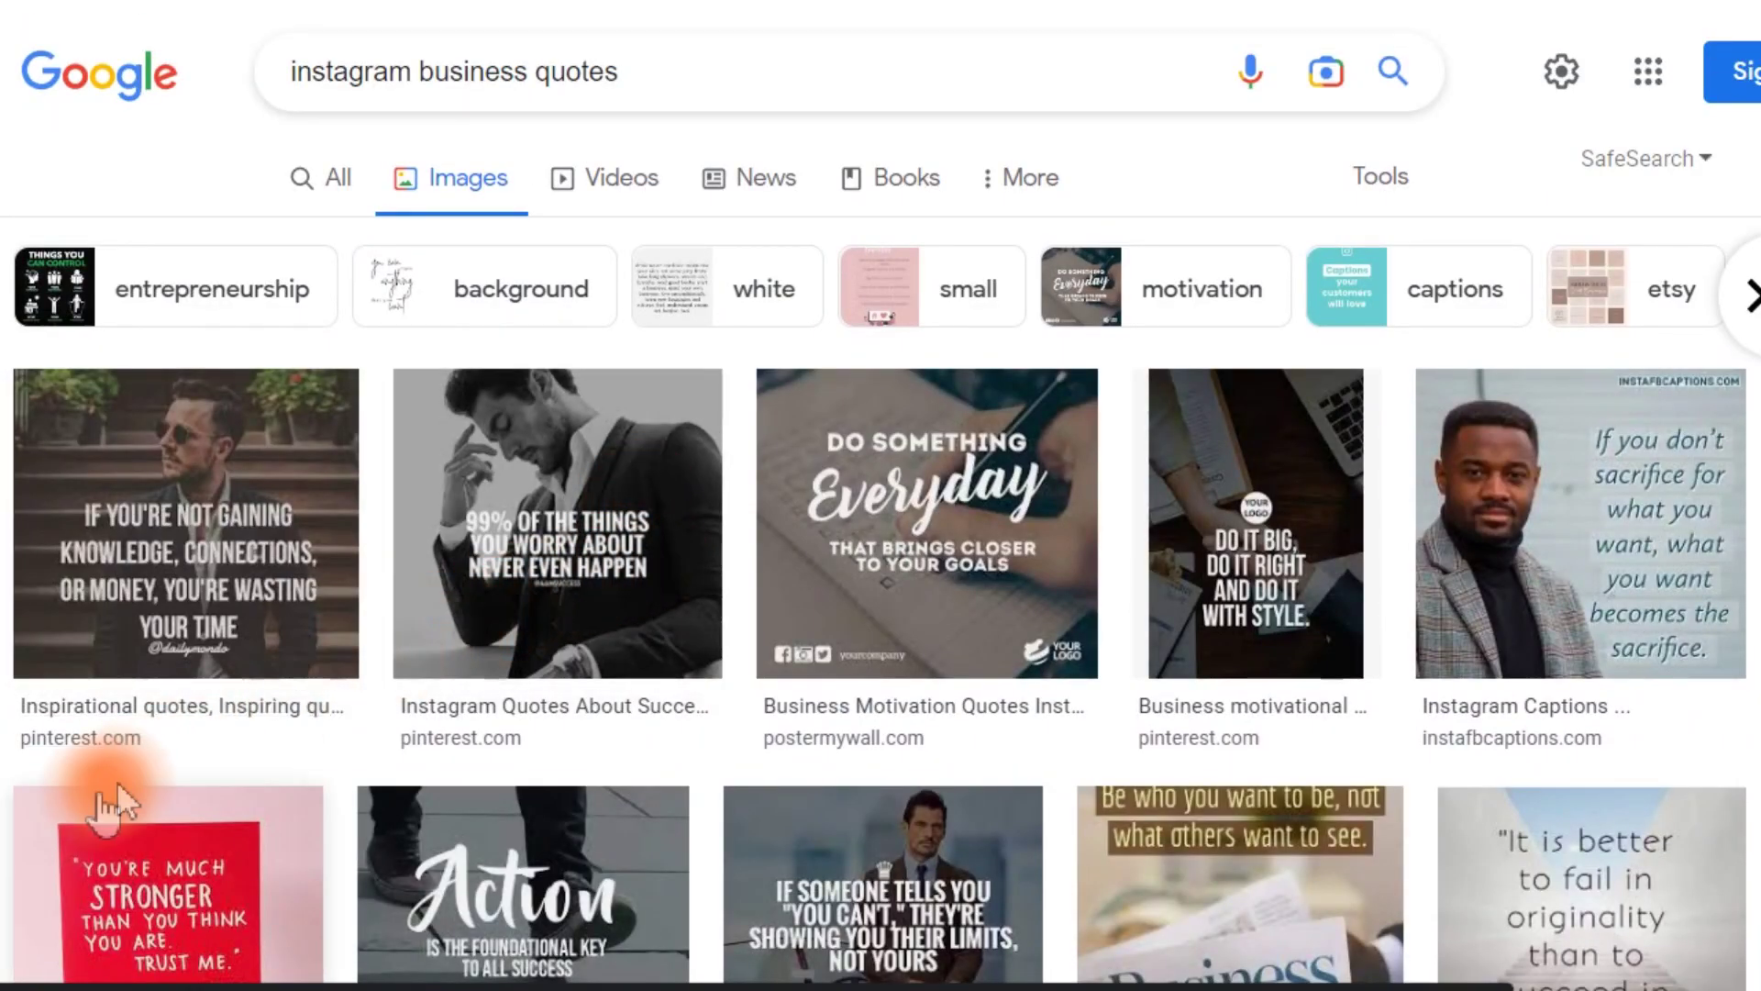
click(88, 805)
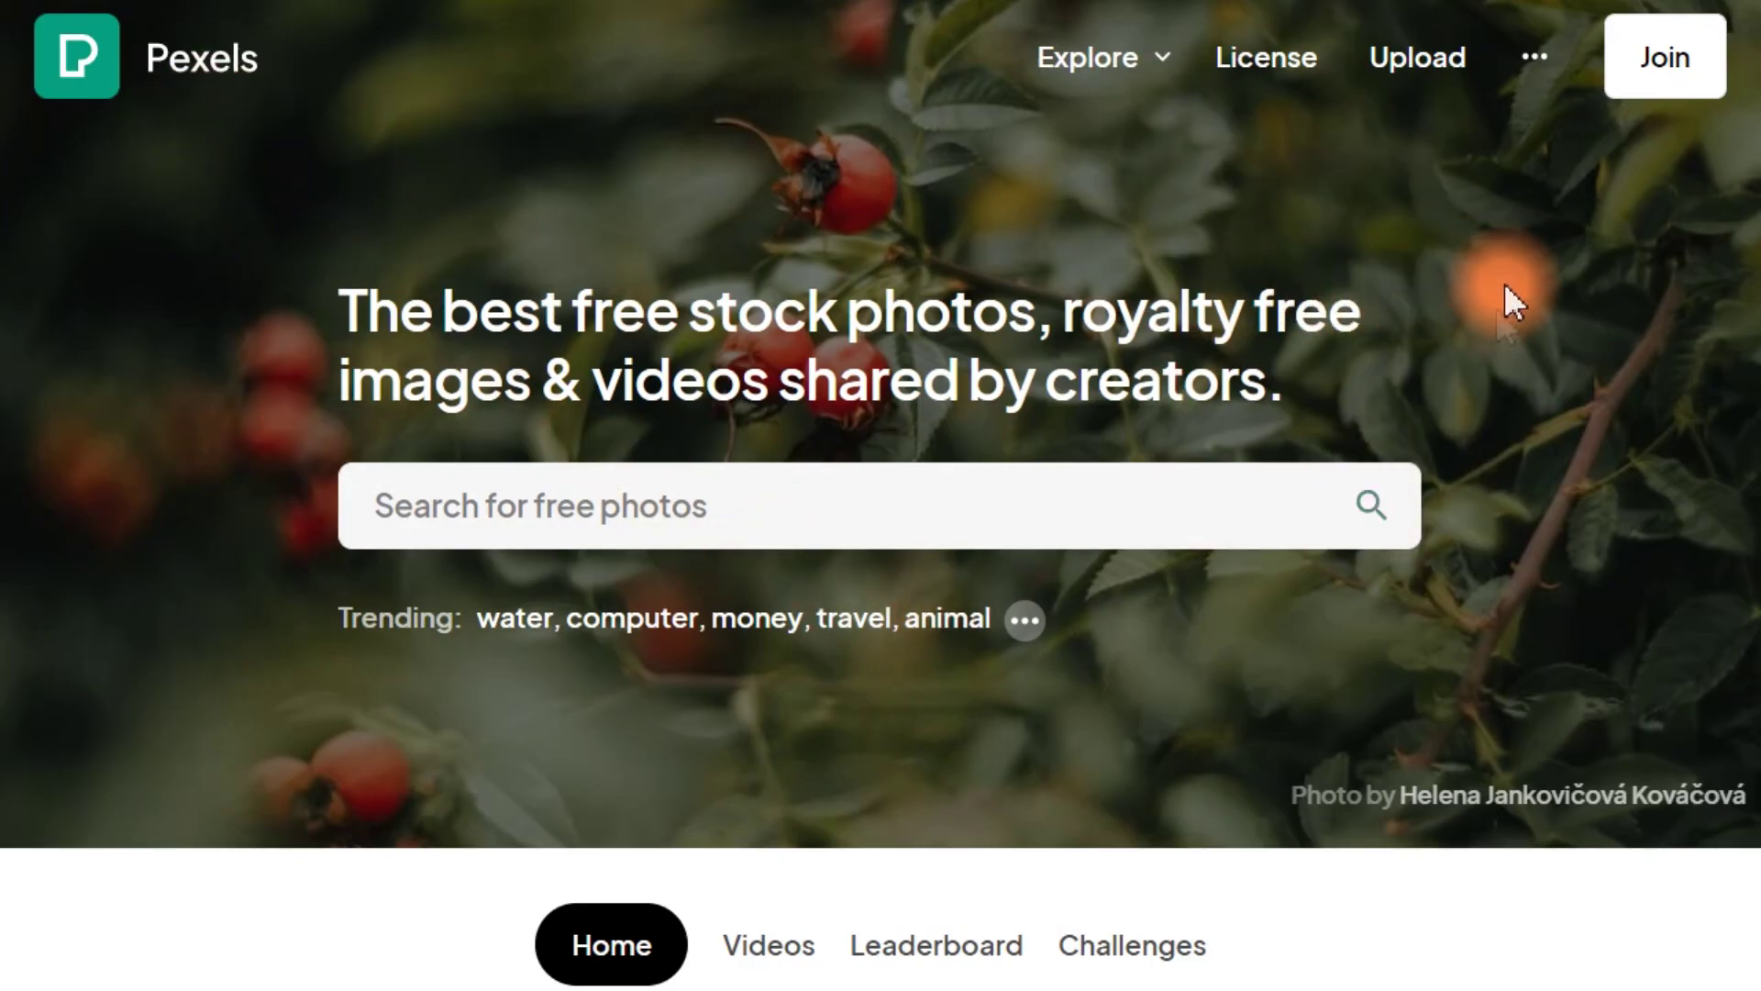
Search Pexels for 'luxury car' free photos and scroll the results.
scroll(1510, 285, down, 15)
scroll(963, 504, down, 5)
scroll(971, 505, up, 20)
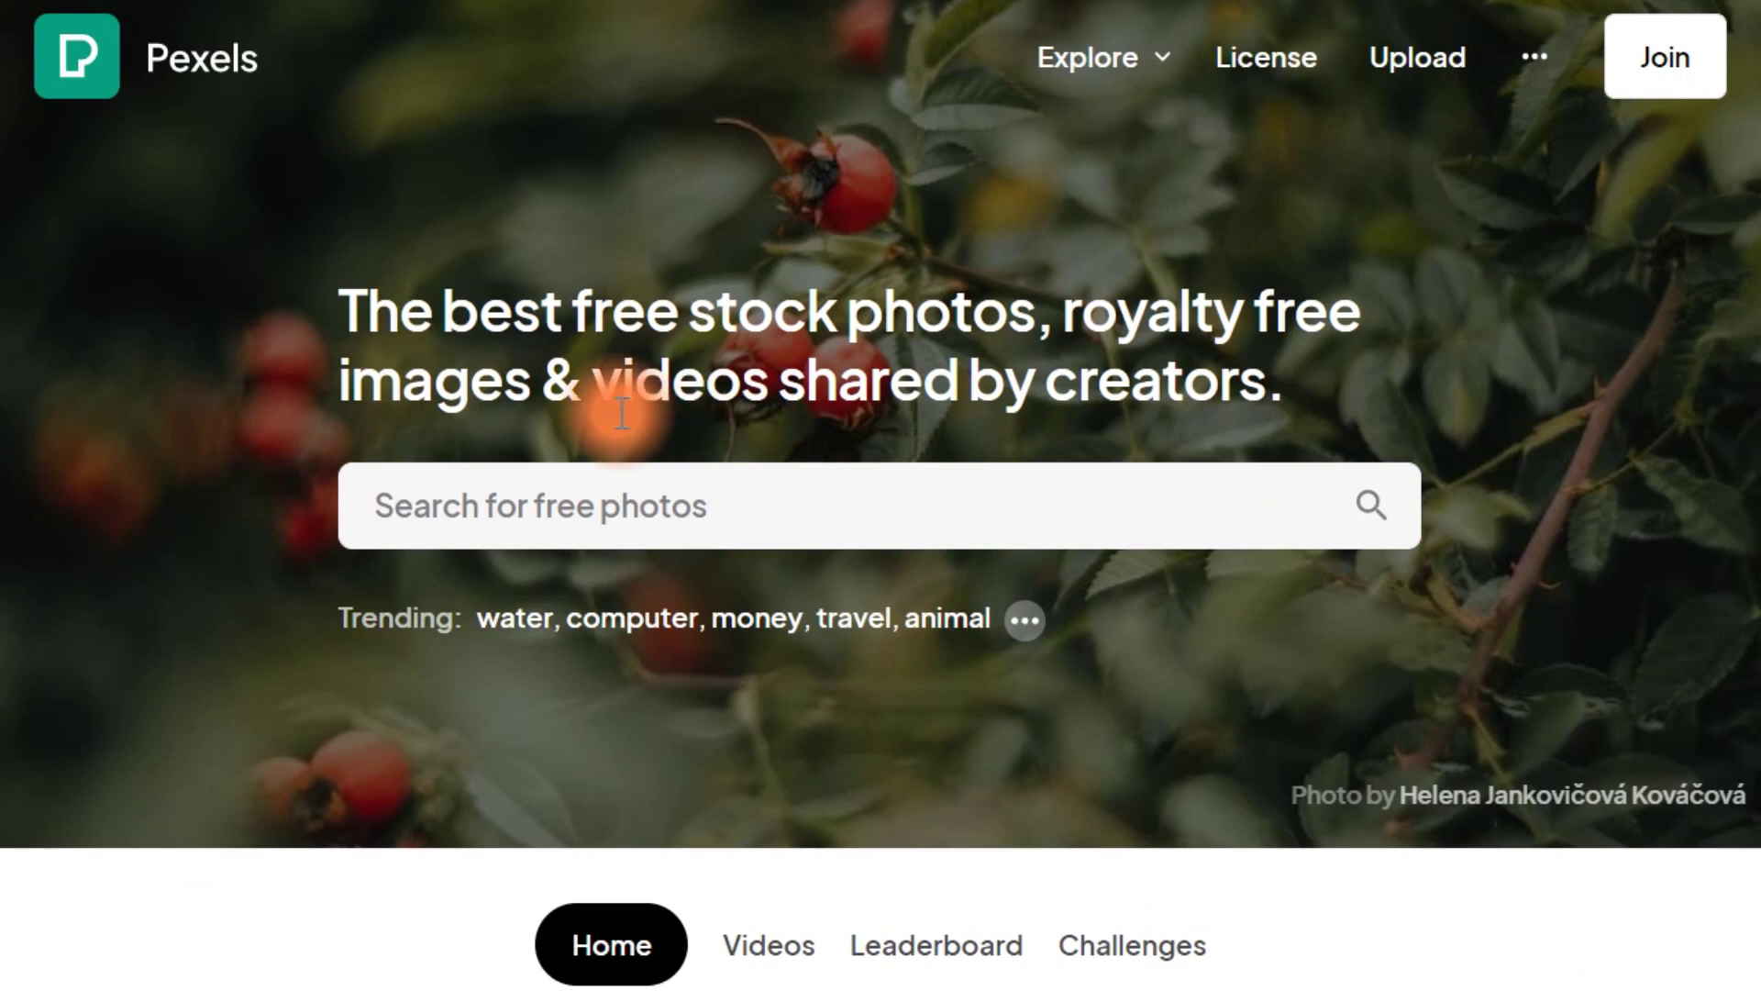
click(504, 506)
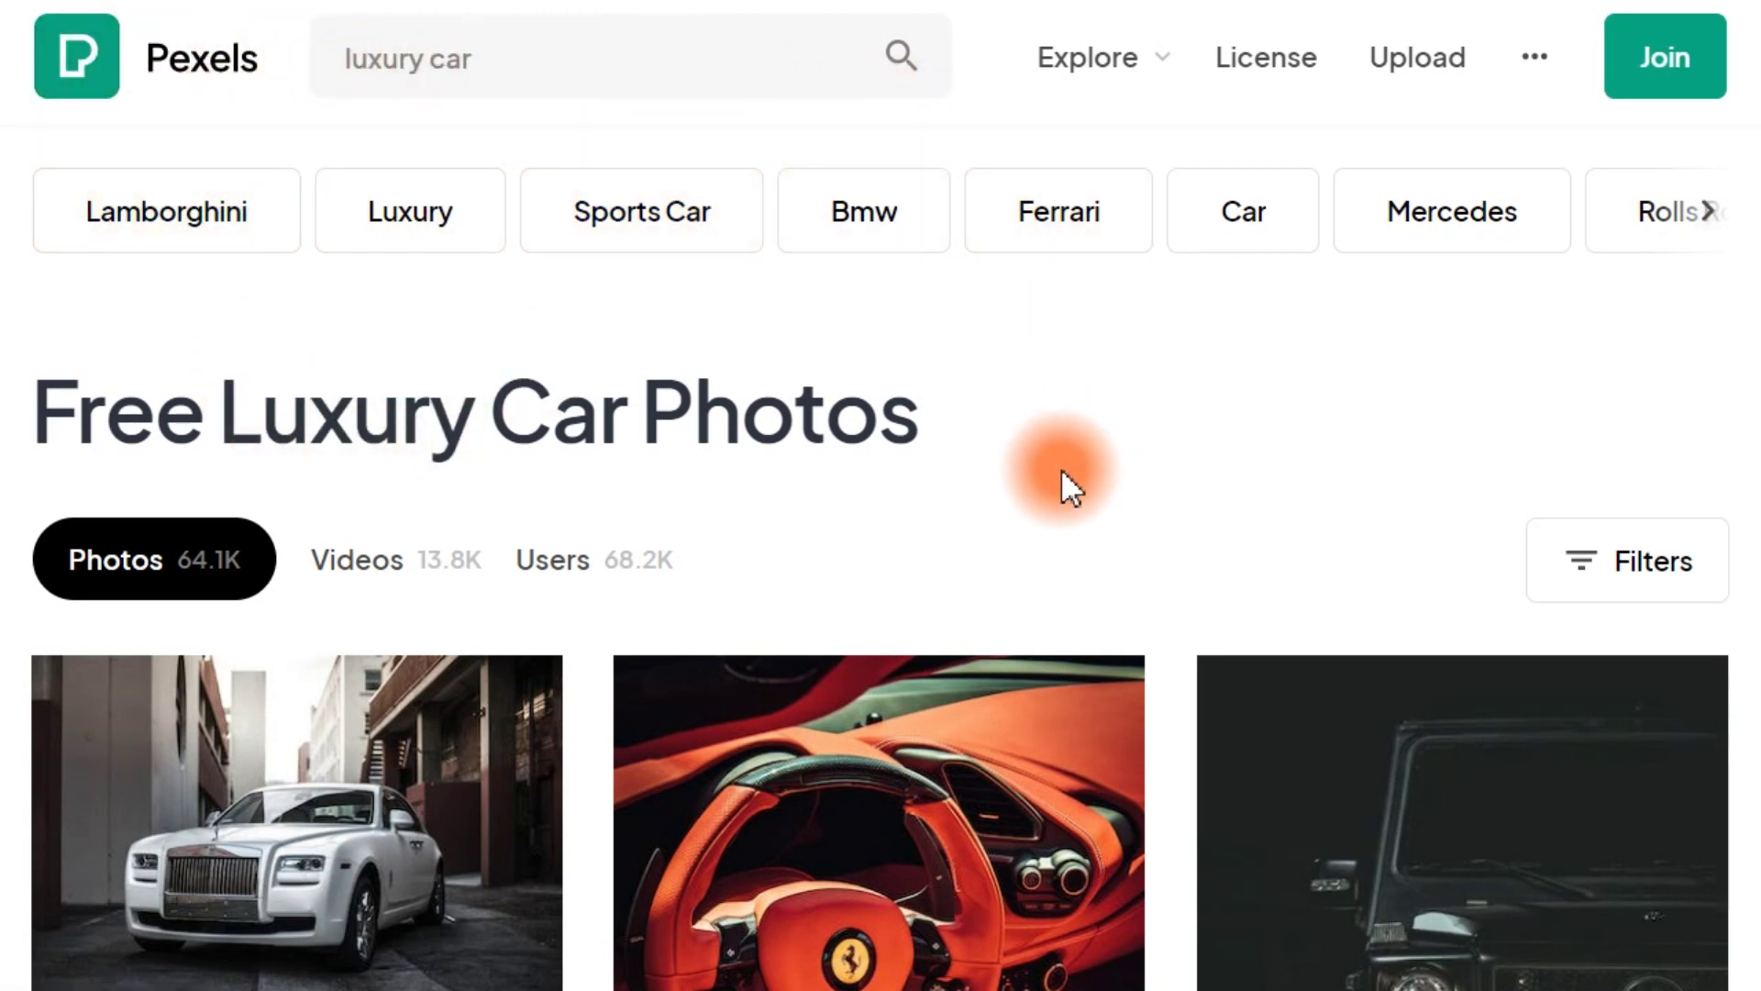
scroll(1046, 403, down, 4)
scroll(1062, 424, up, 4)
scroll(562, 371, down, 5)
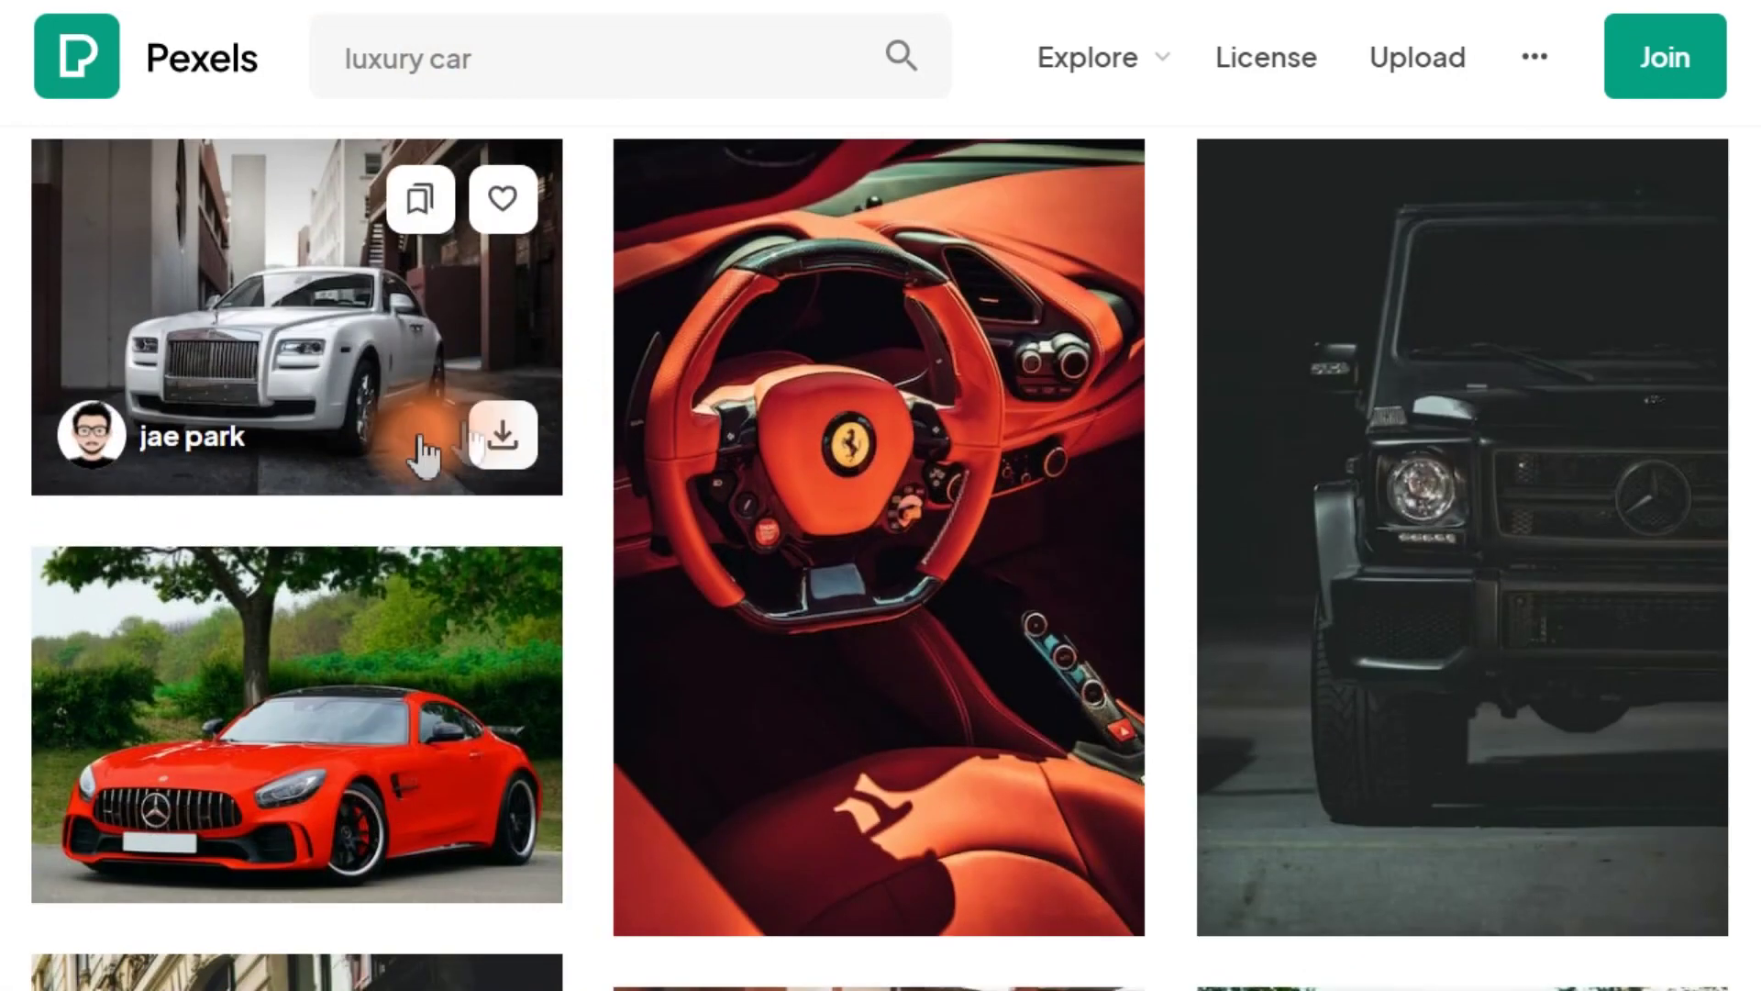
Preview the white Rolls-Royce, dark G-wagon and red Audi photos, closing each.
click(283, 322)
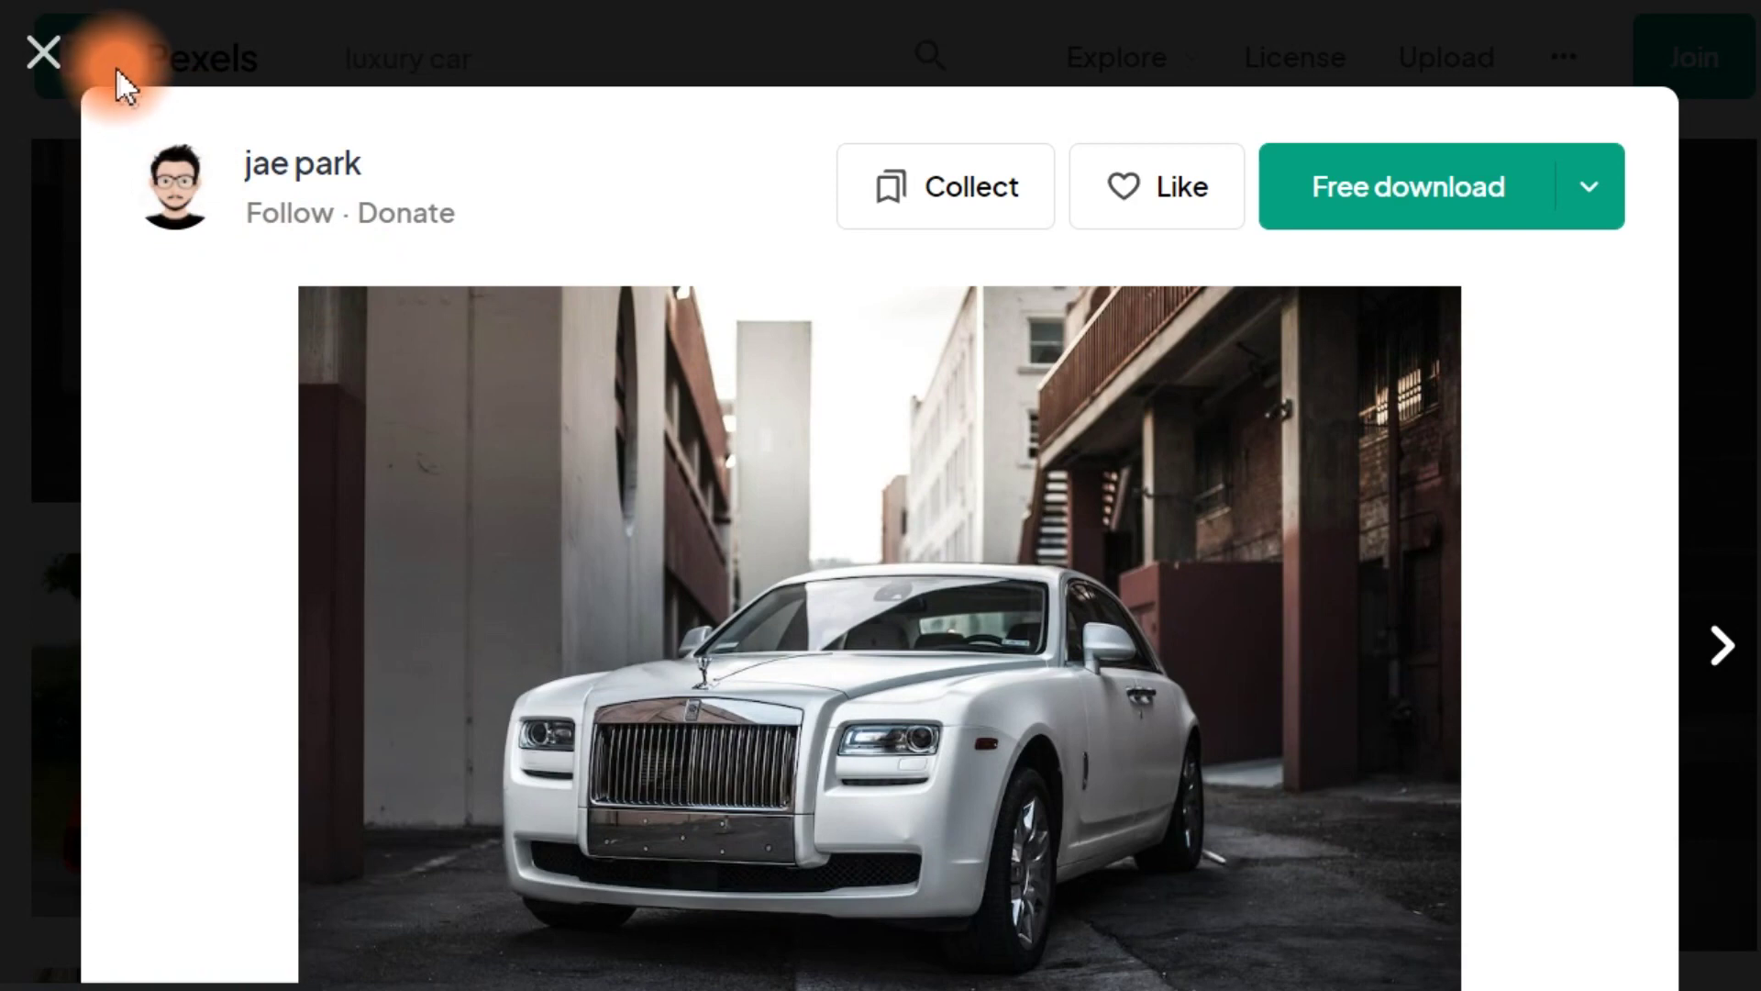
click(45, 52)
scroll(1060, 674, down, 5)
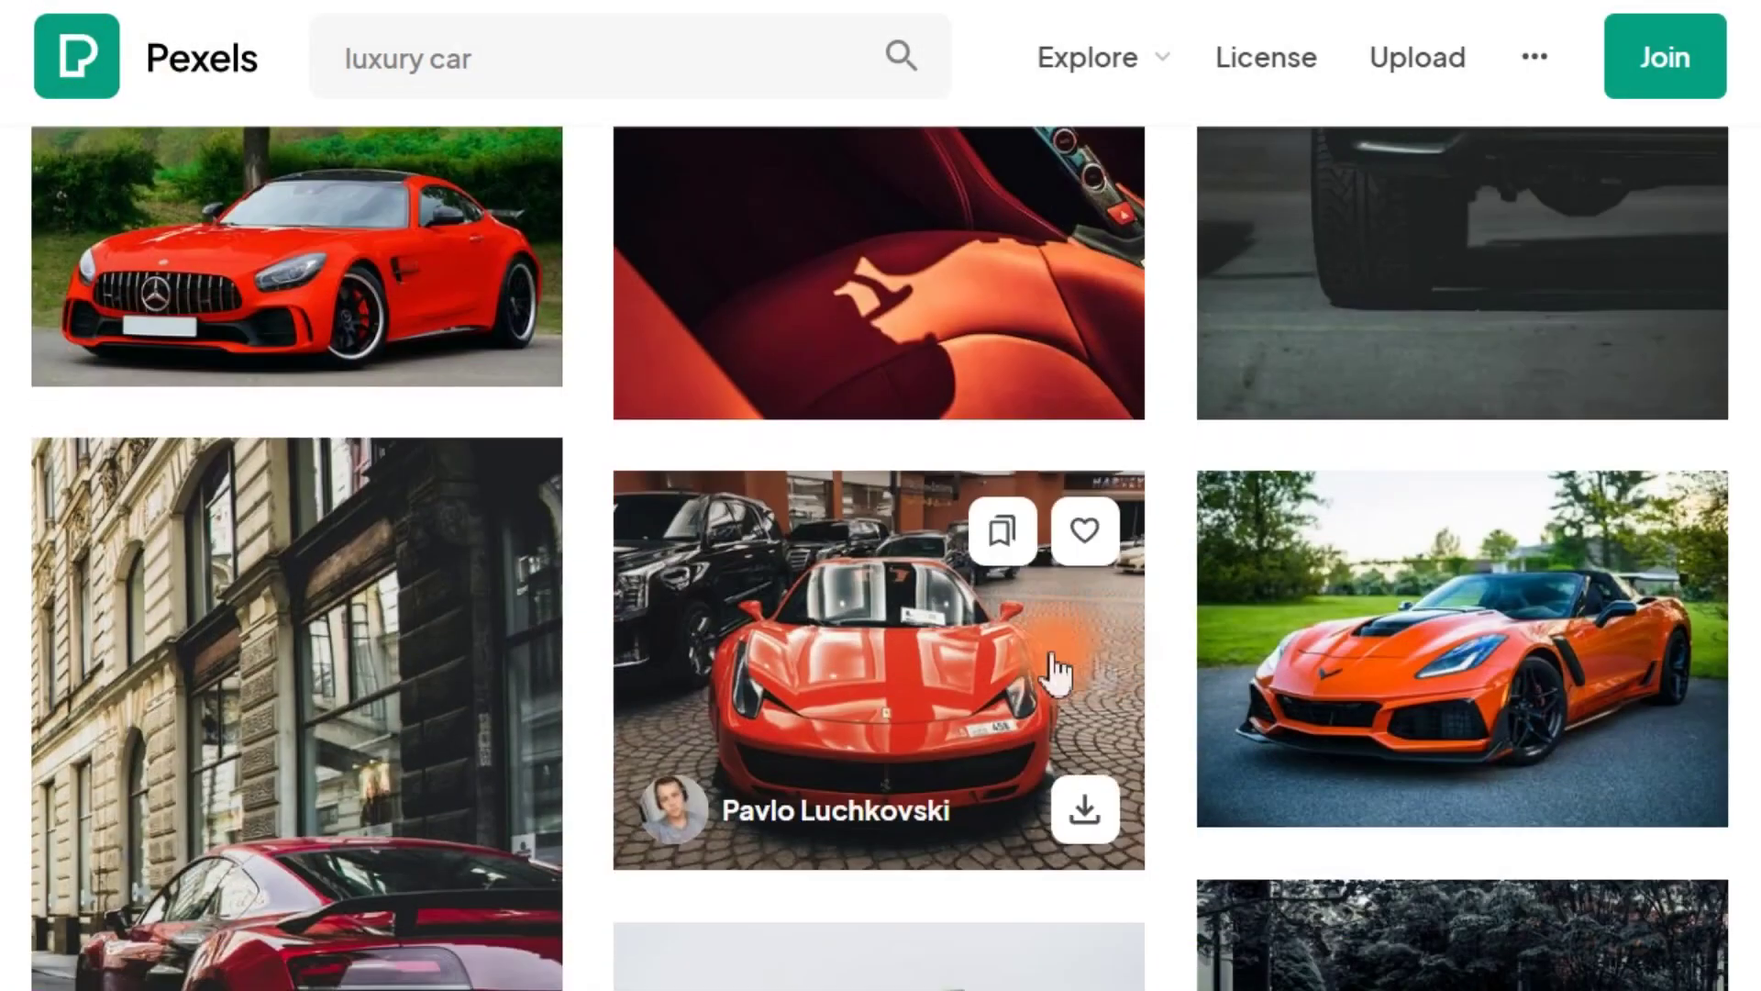
click(1321, 228)
click(36, 51)
scroll(480, 409, down, 7)
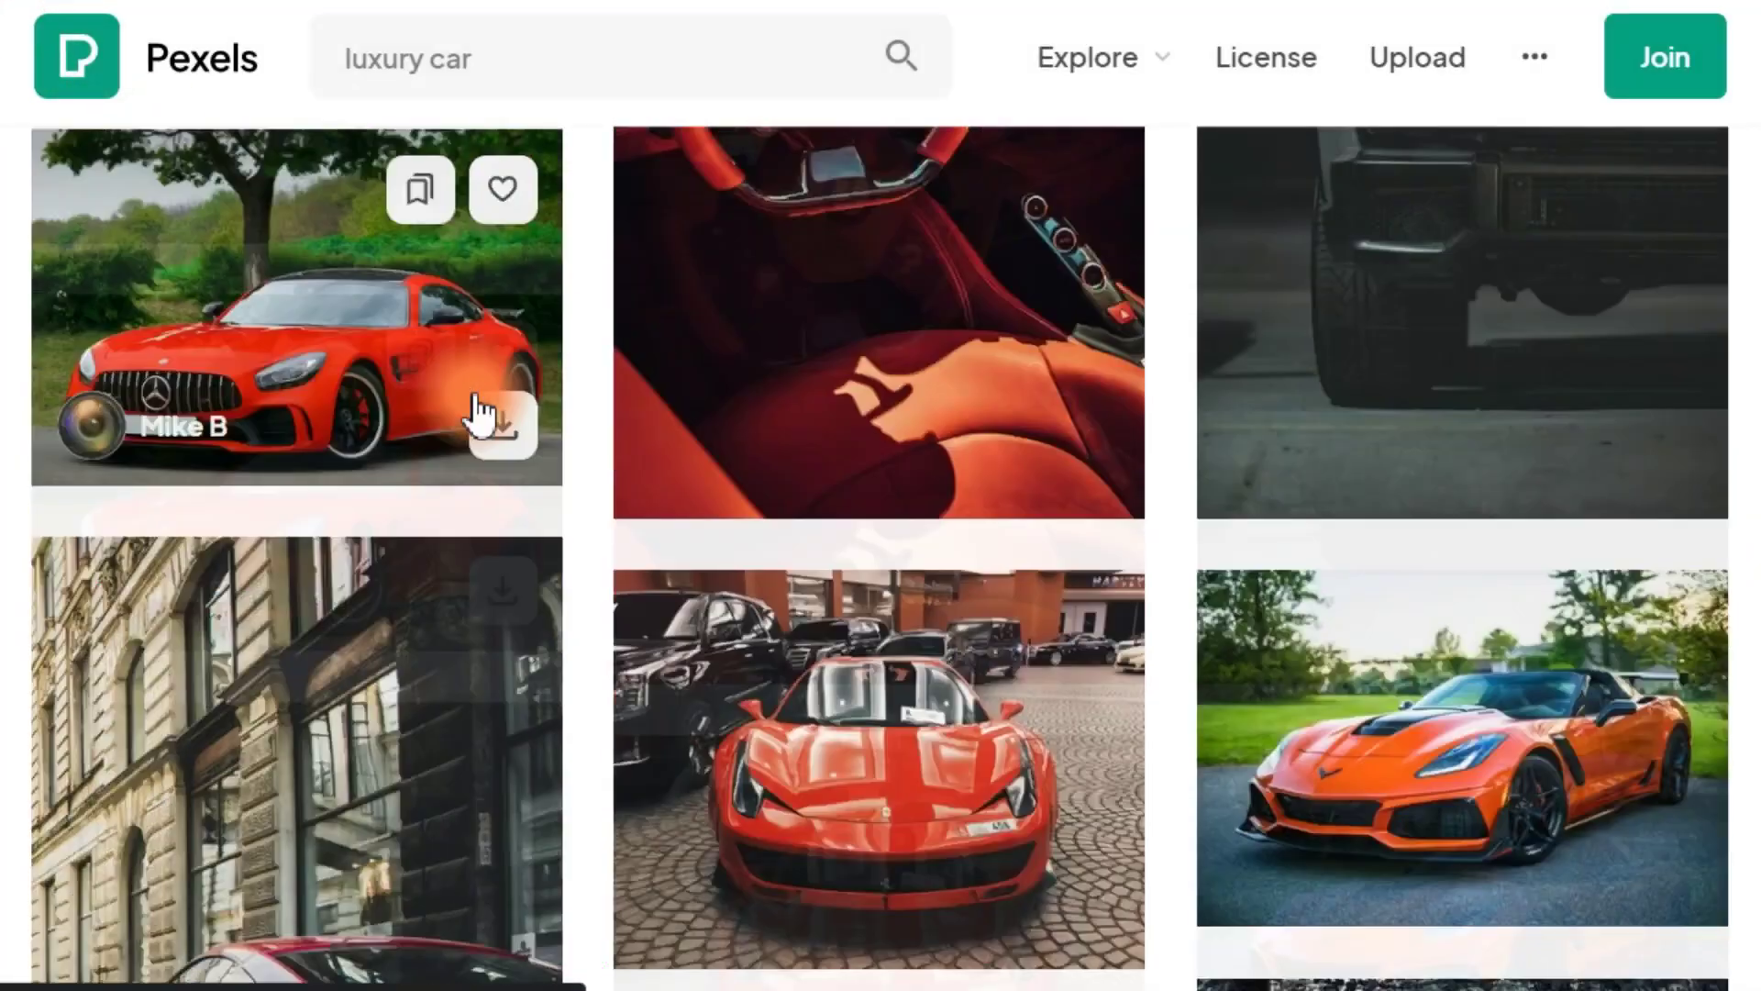
click(215, 293)
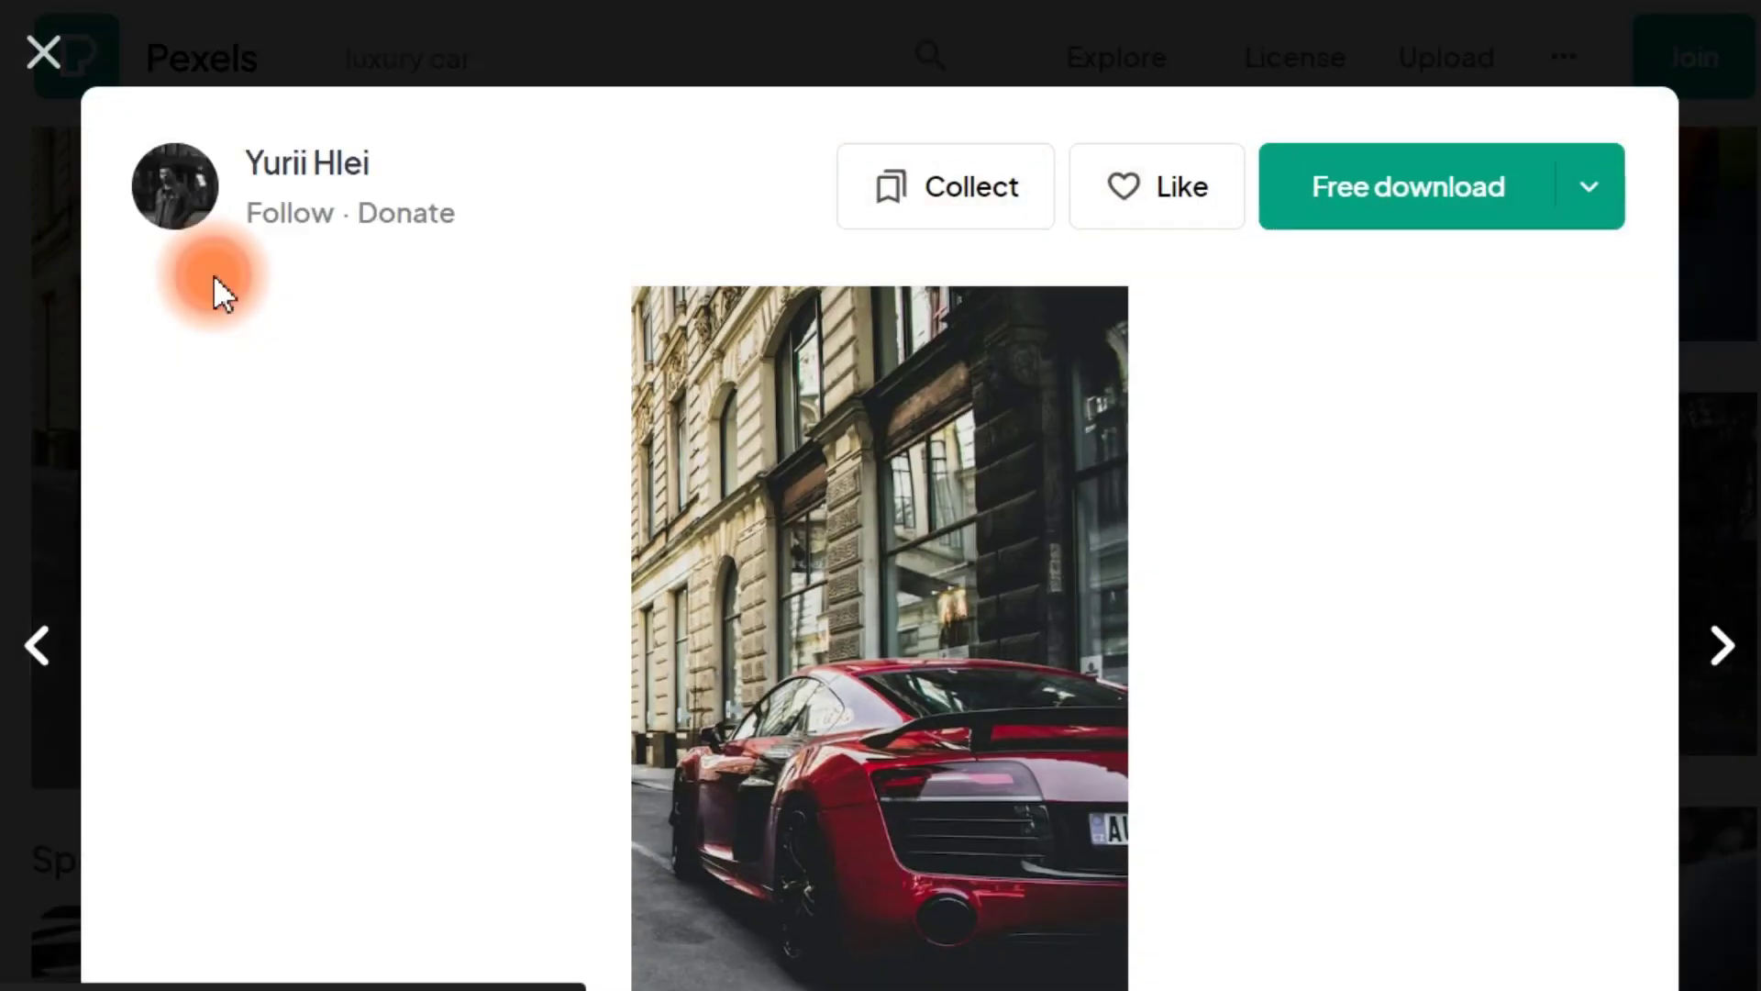
click(19, 60)
Open the white Rolls-Royce photo.
scroll(629, 413, down, 7)
scroll(598, 402, up, 7)
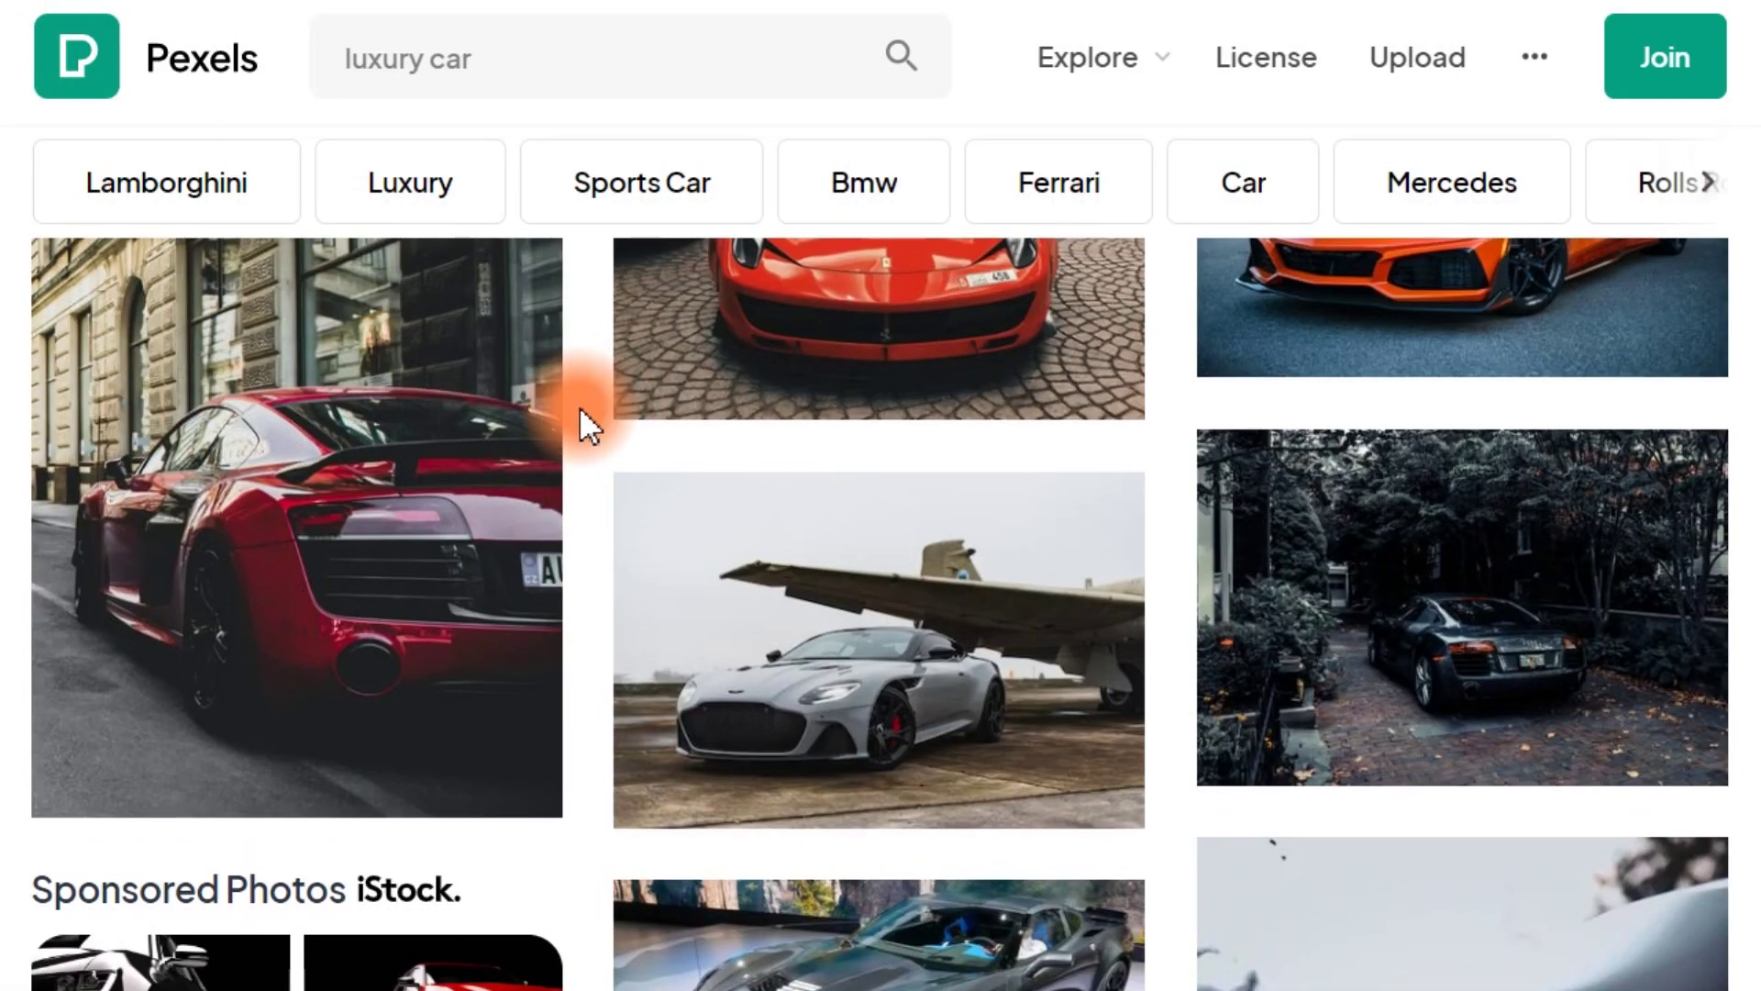
scroll(580, 409, up, 8)
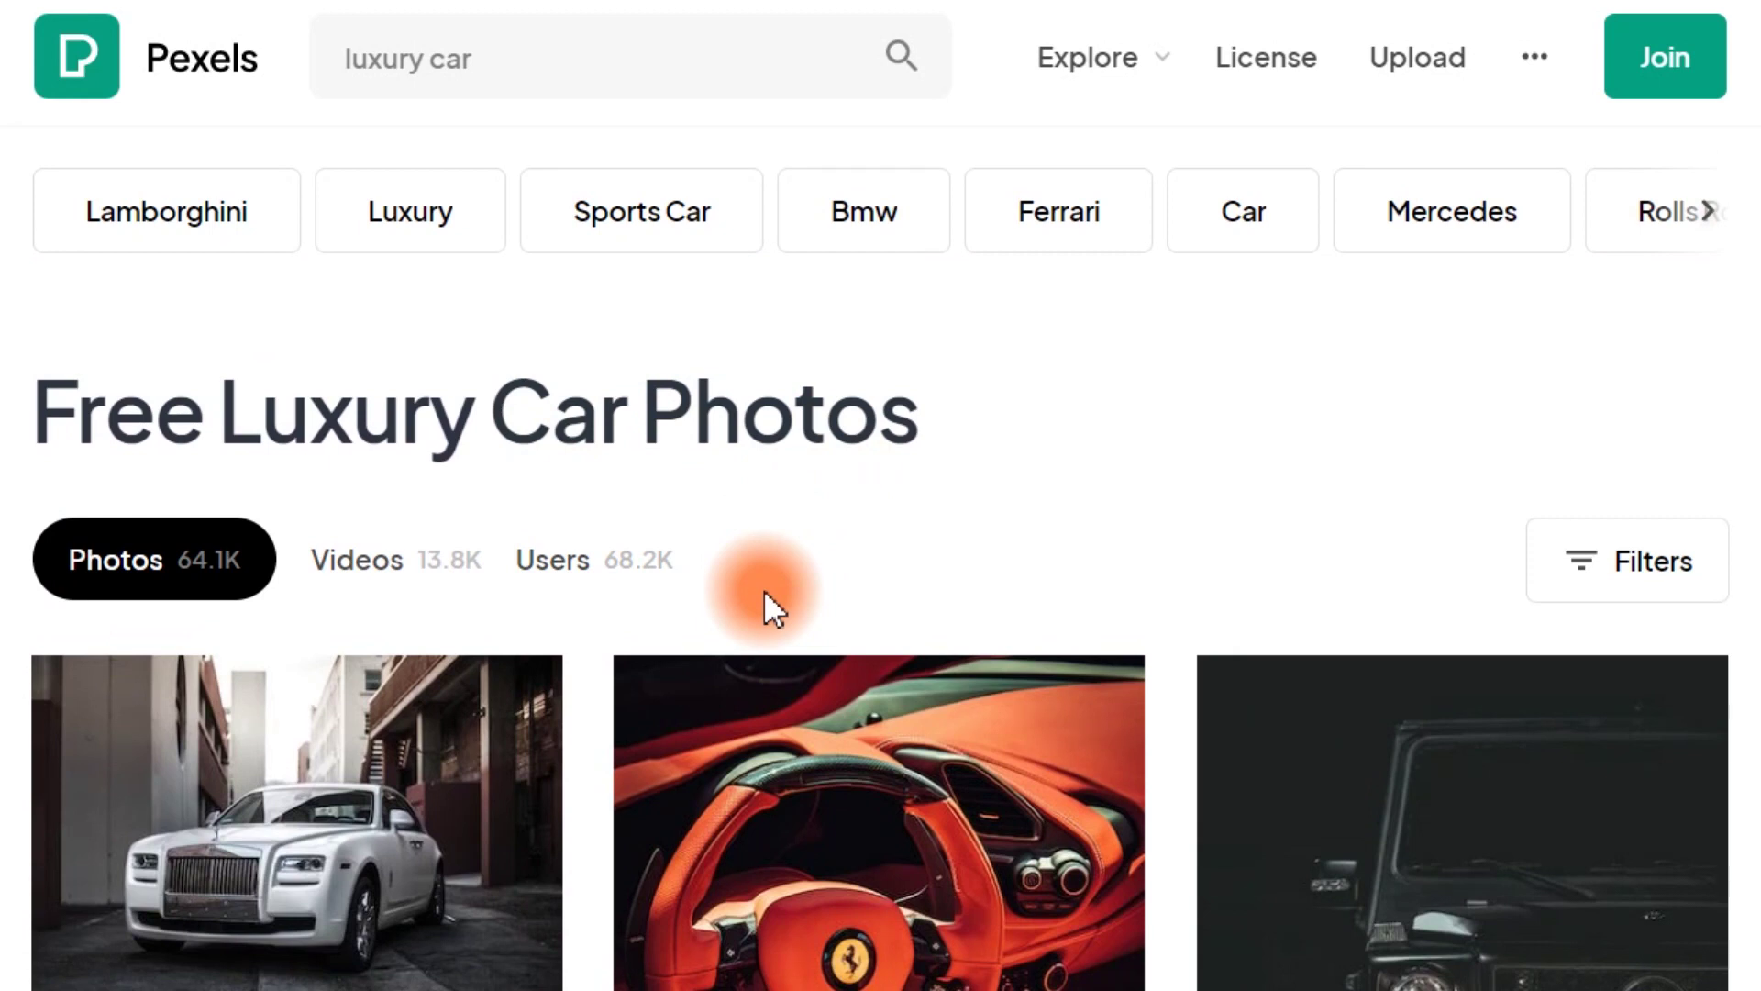
click(243, 867)
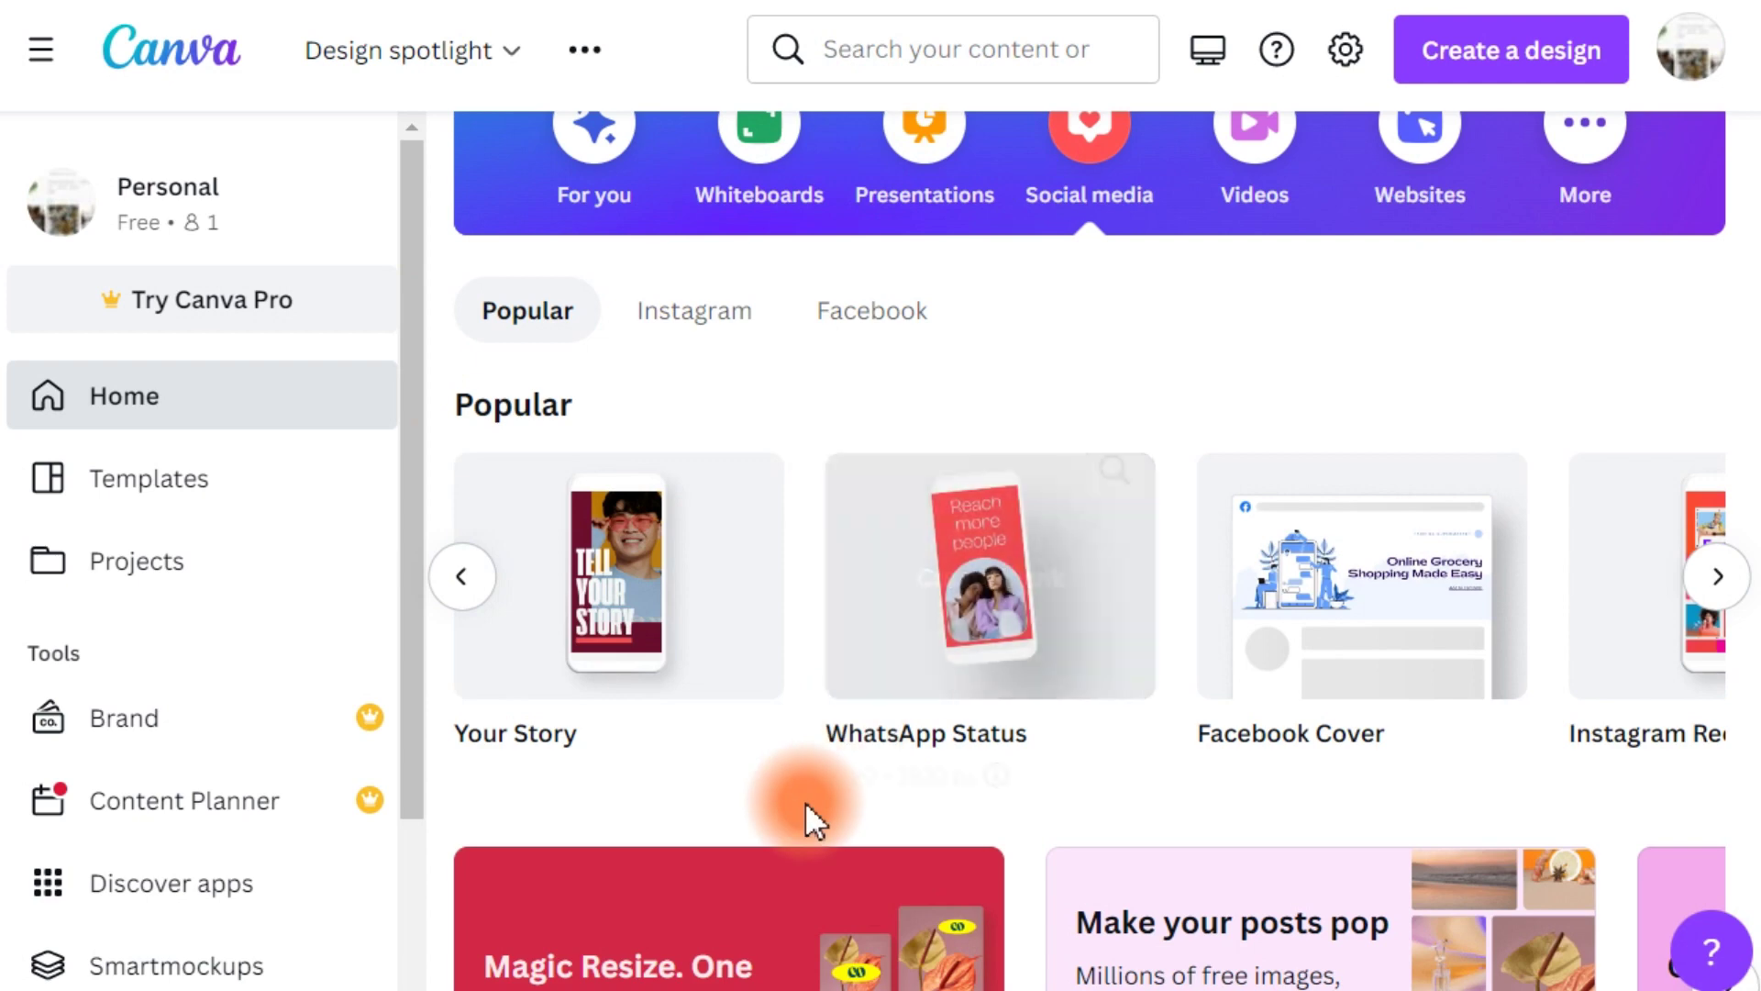
Scroll to the Popular row showing Your Story at 1080 × 1920 px.
scroll(805, 801, up, 3)
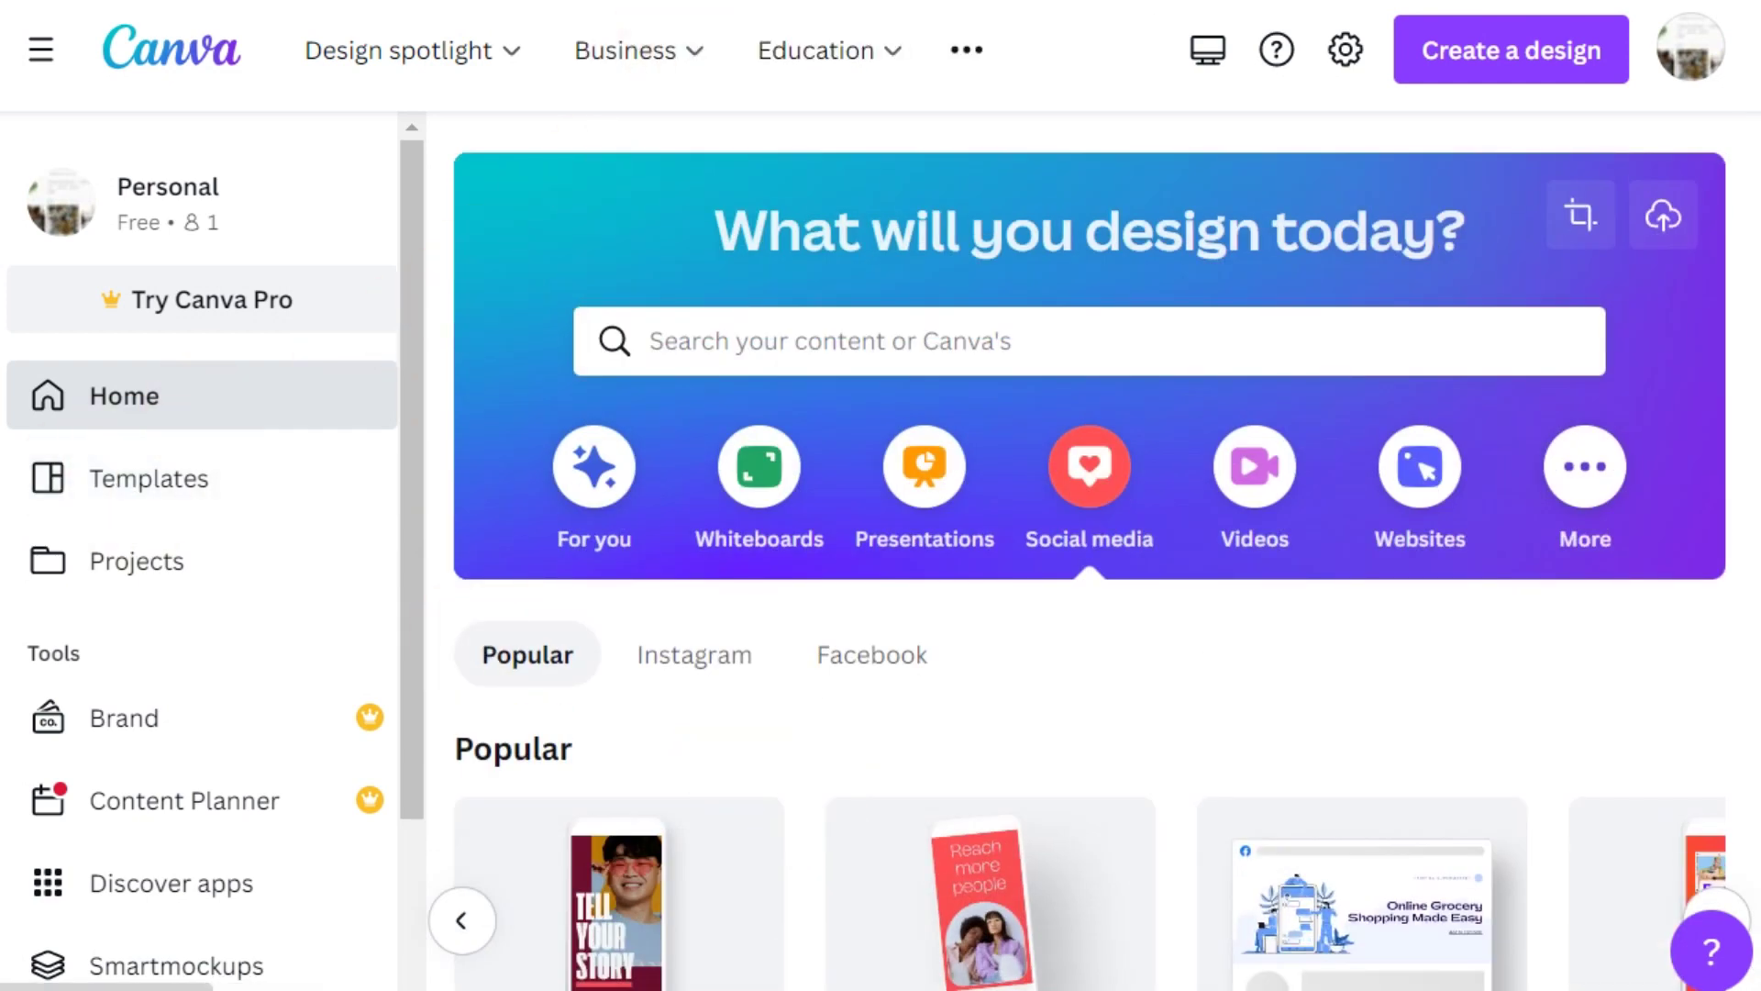
scroll(905, 562, down, 3)
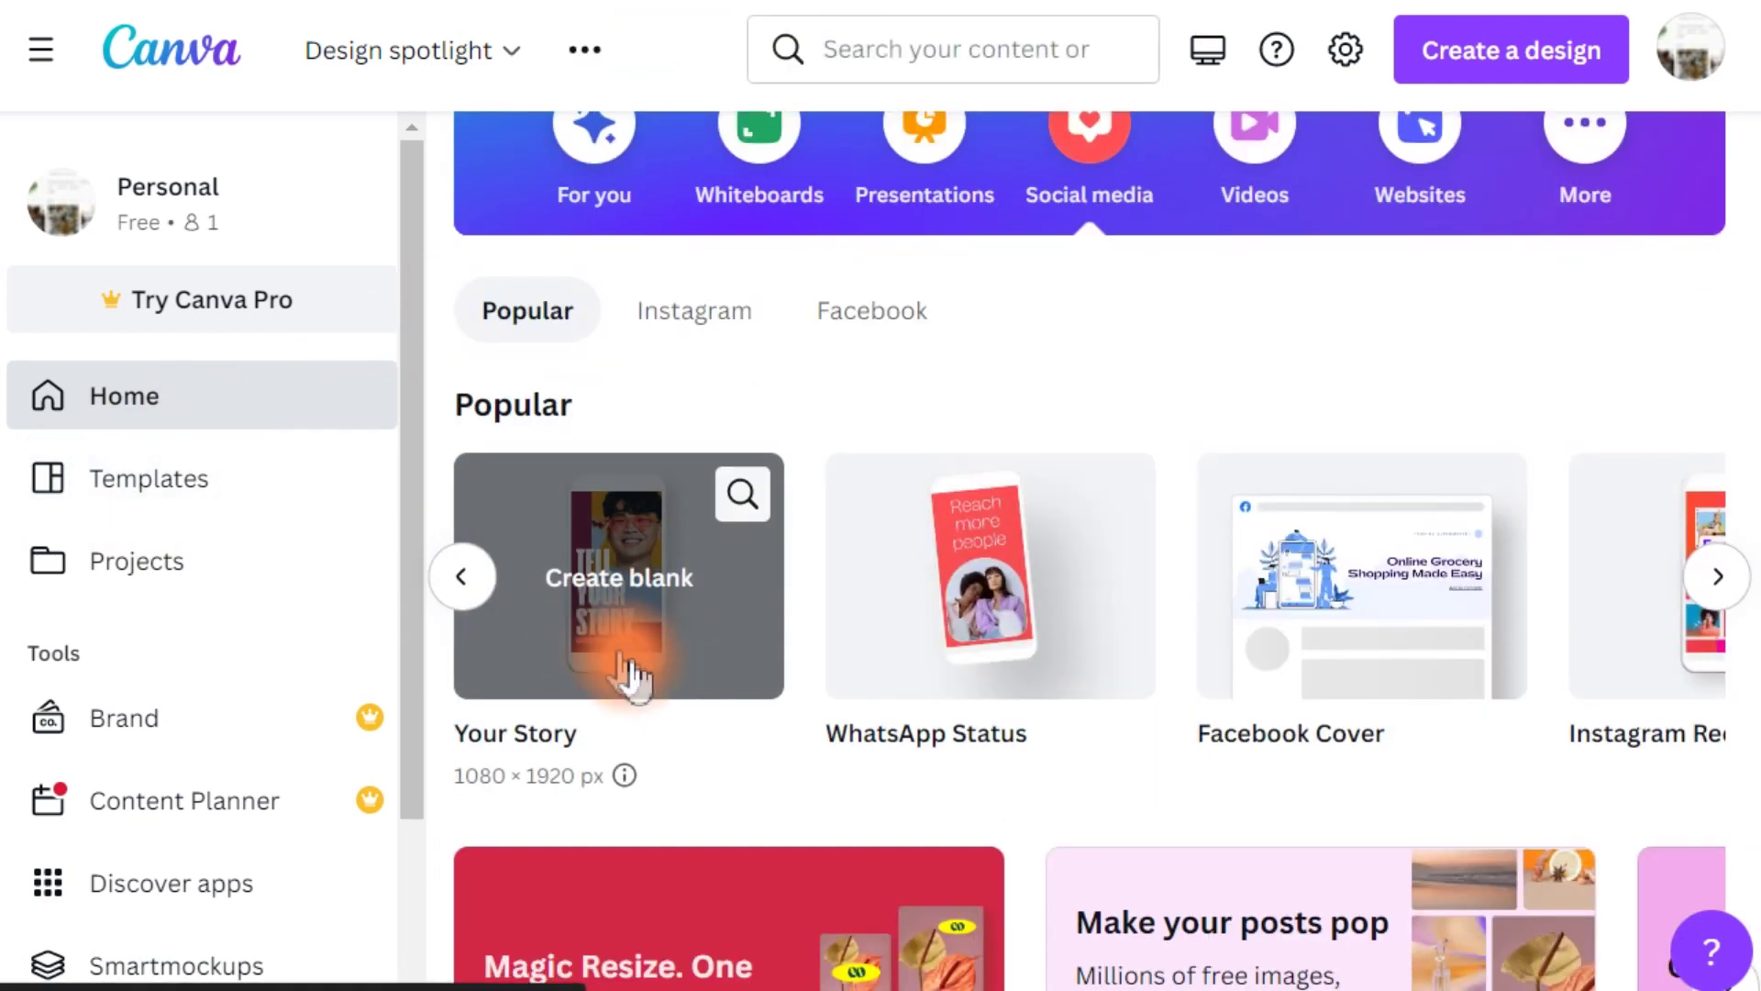
Create a blank 1080 × 1920 px Your Story design and delete its background car photo.
click(609, 531)
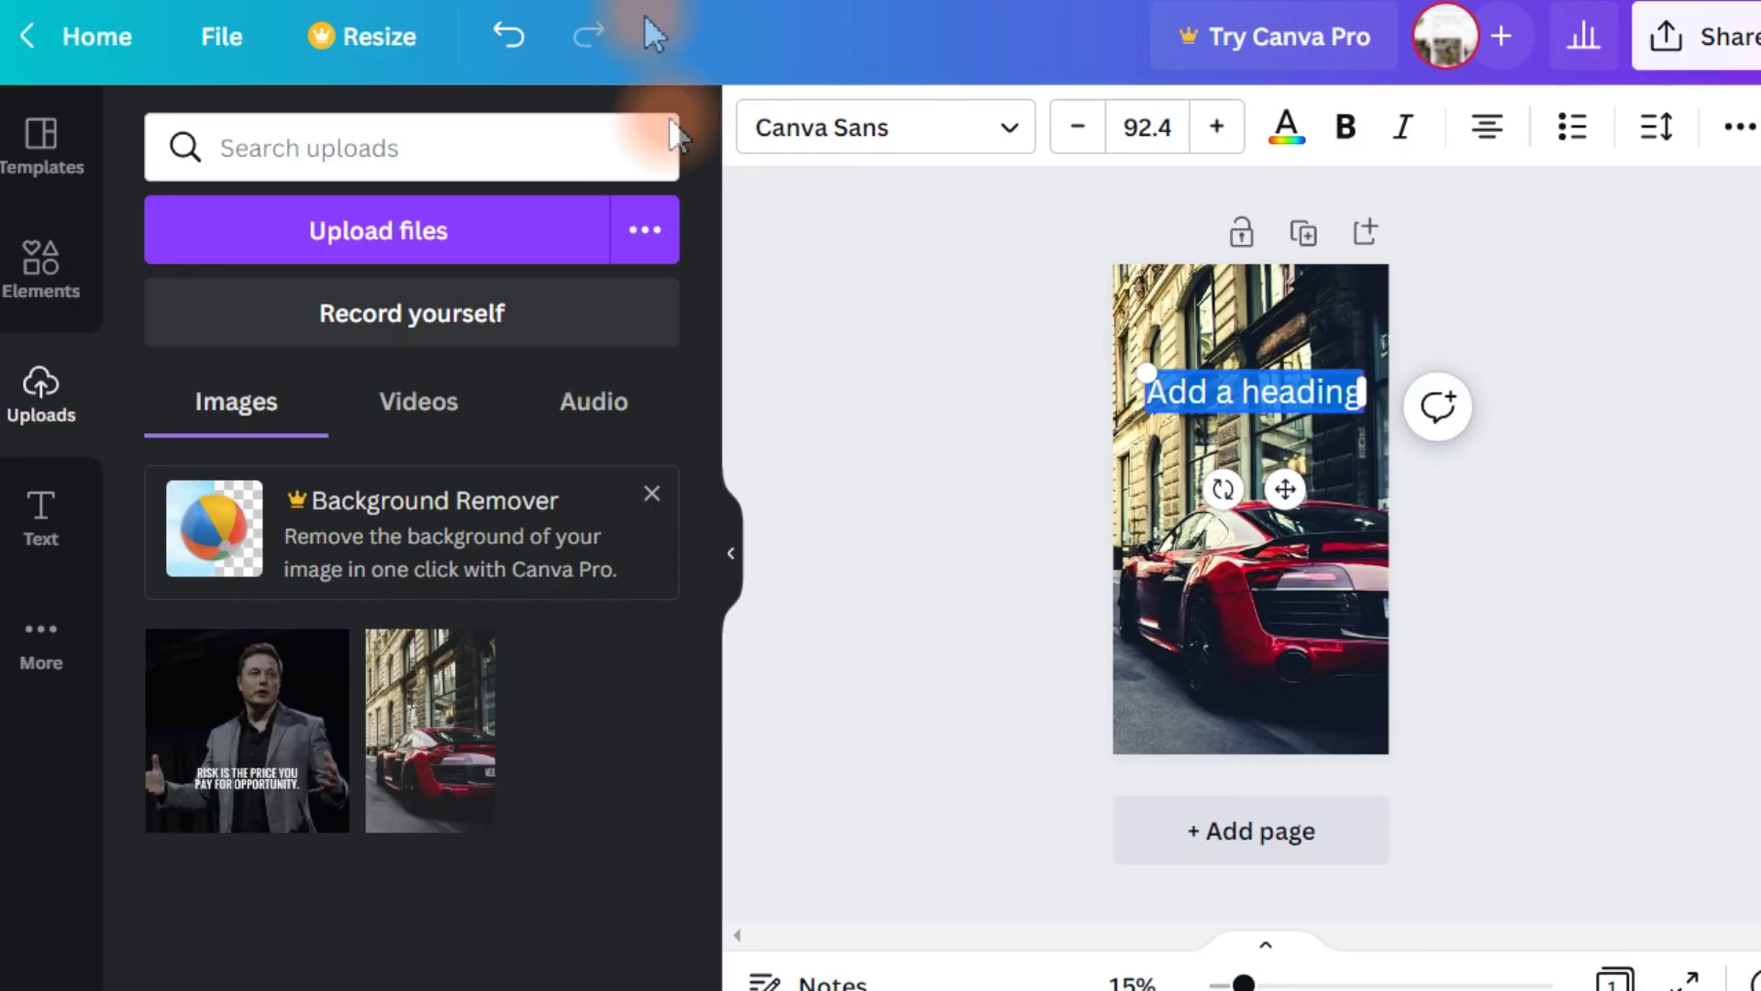
right_click(1269, 535)
click(1055, 624)
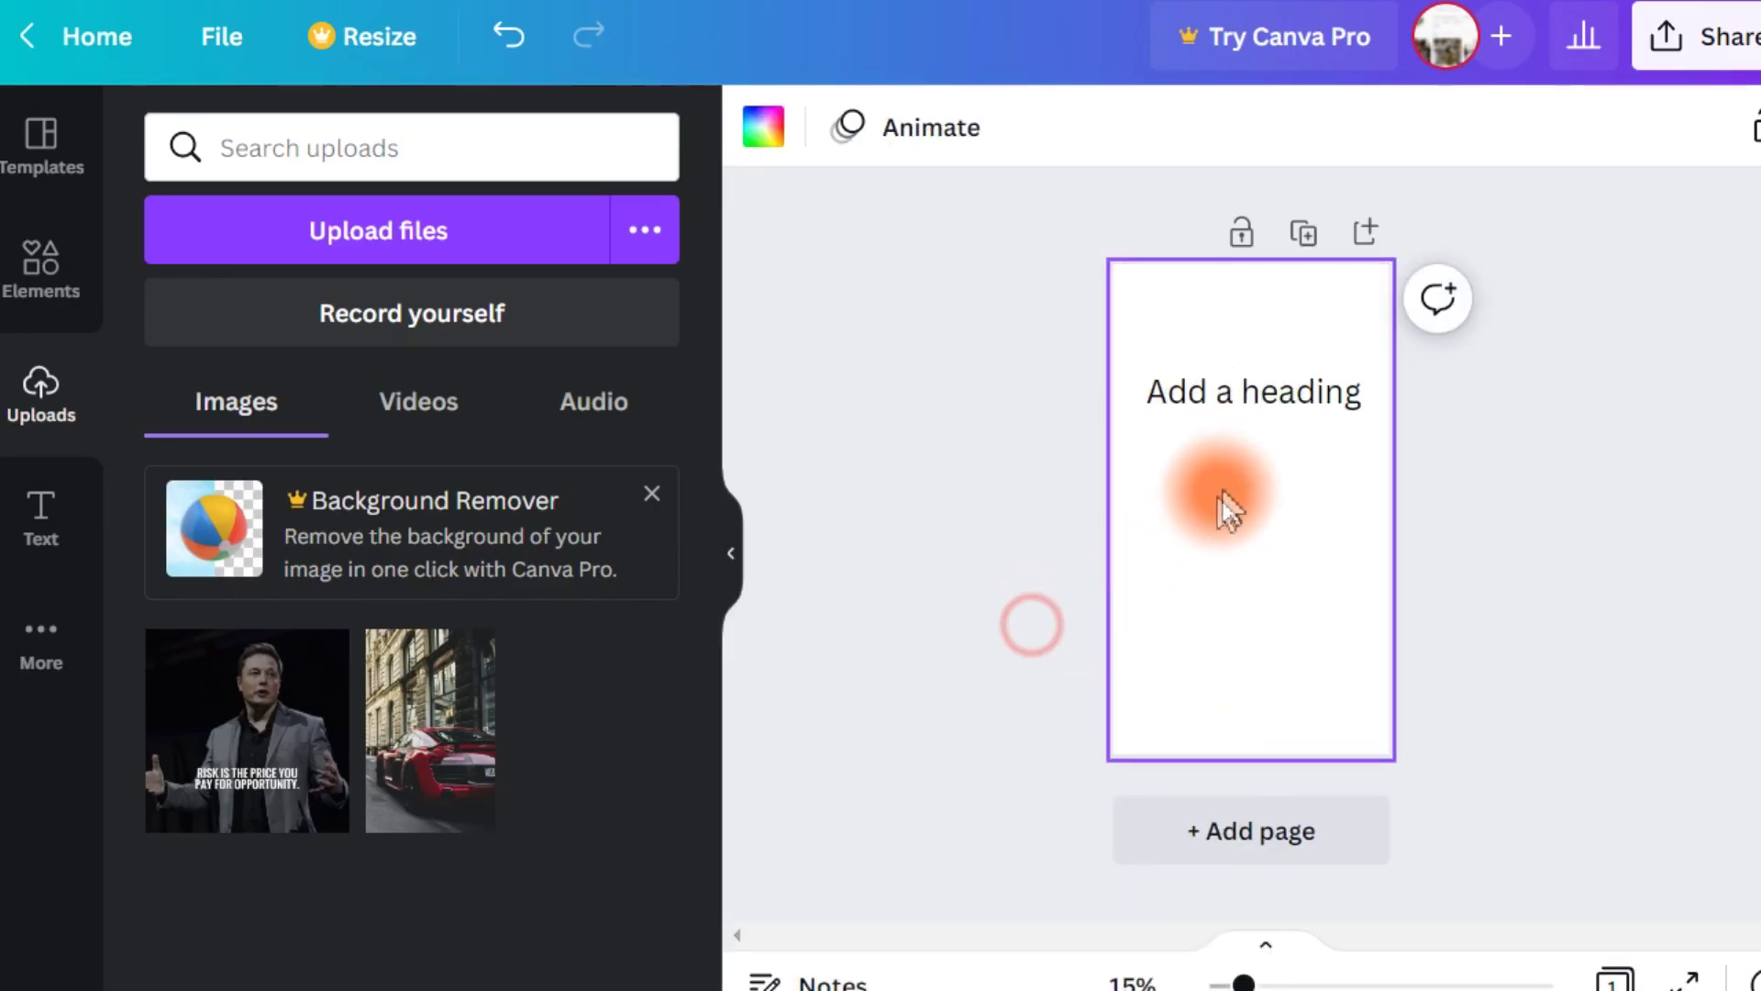
Delete the 'Add a heading' placeholder, then browse templates and return to Uploads.
click(1270, 395)
right_click(1271, 406)
click(1330, 596)
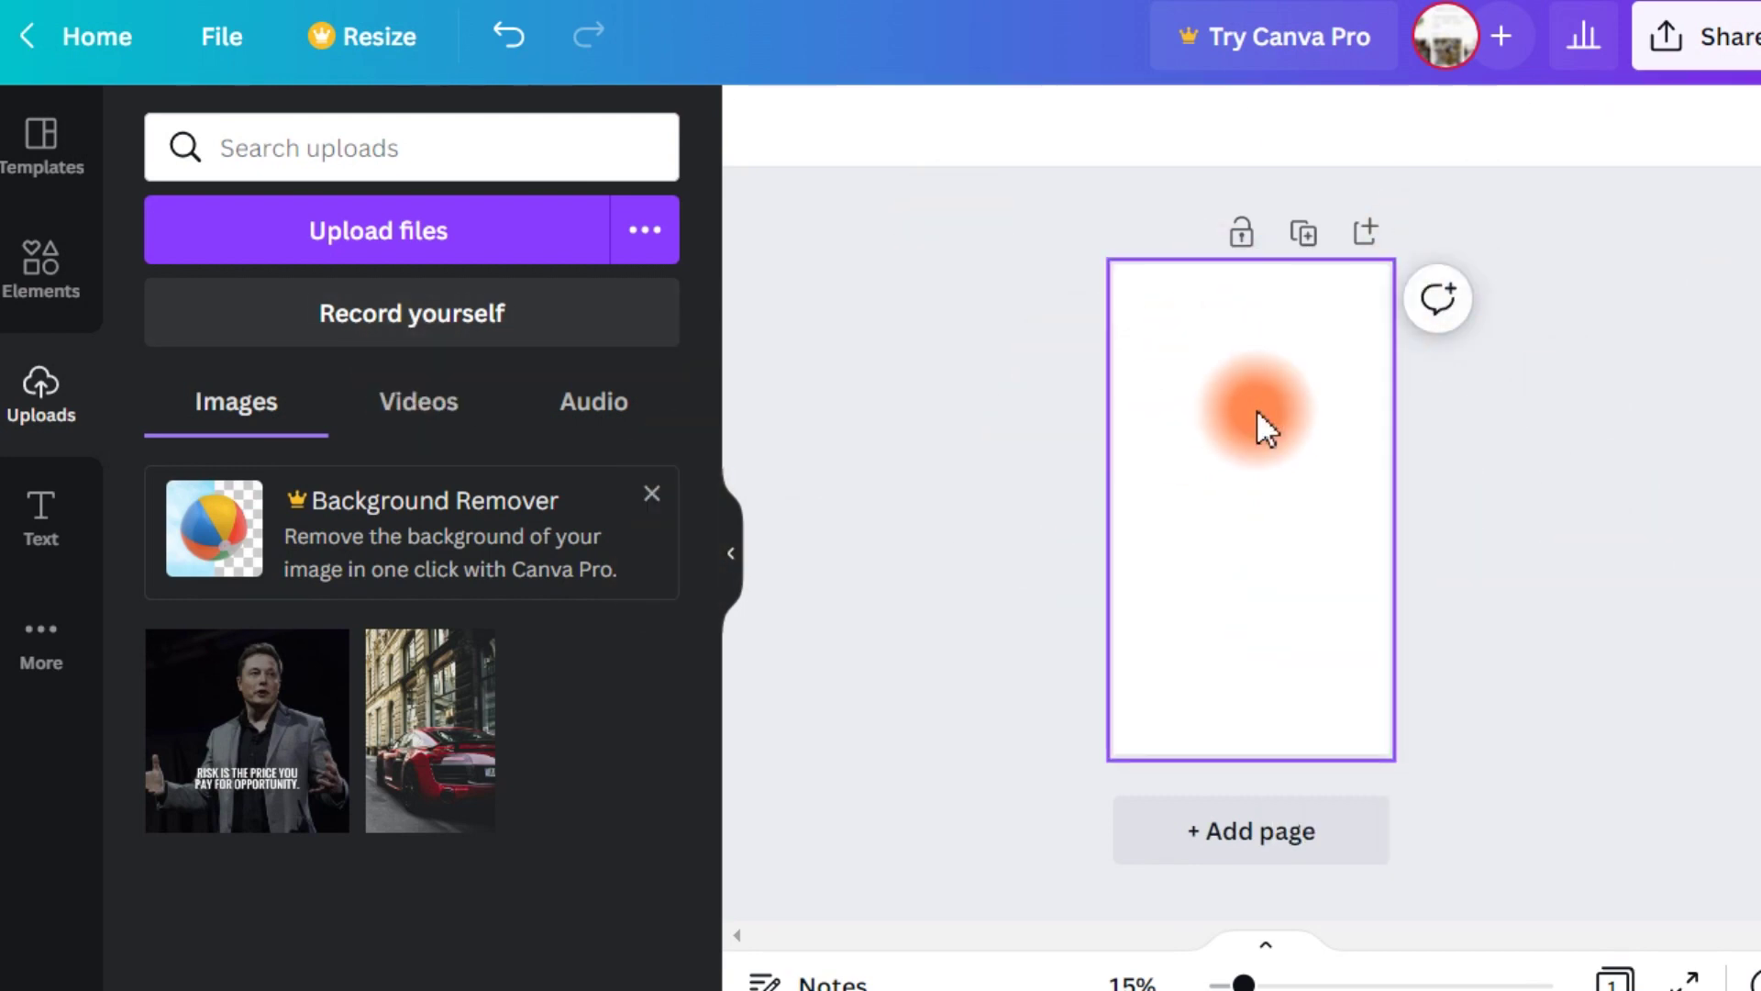
click(27, 170)
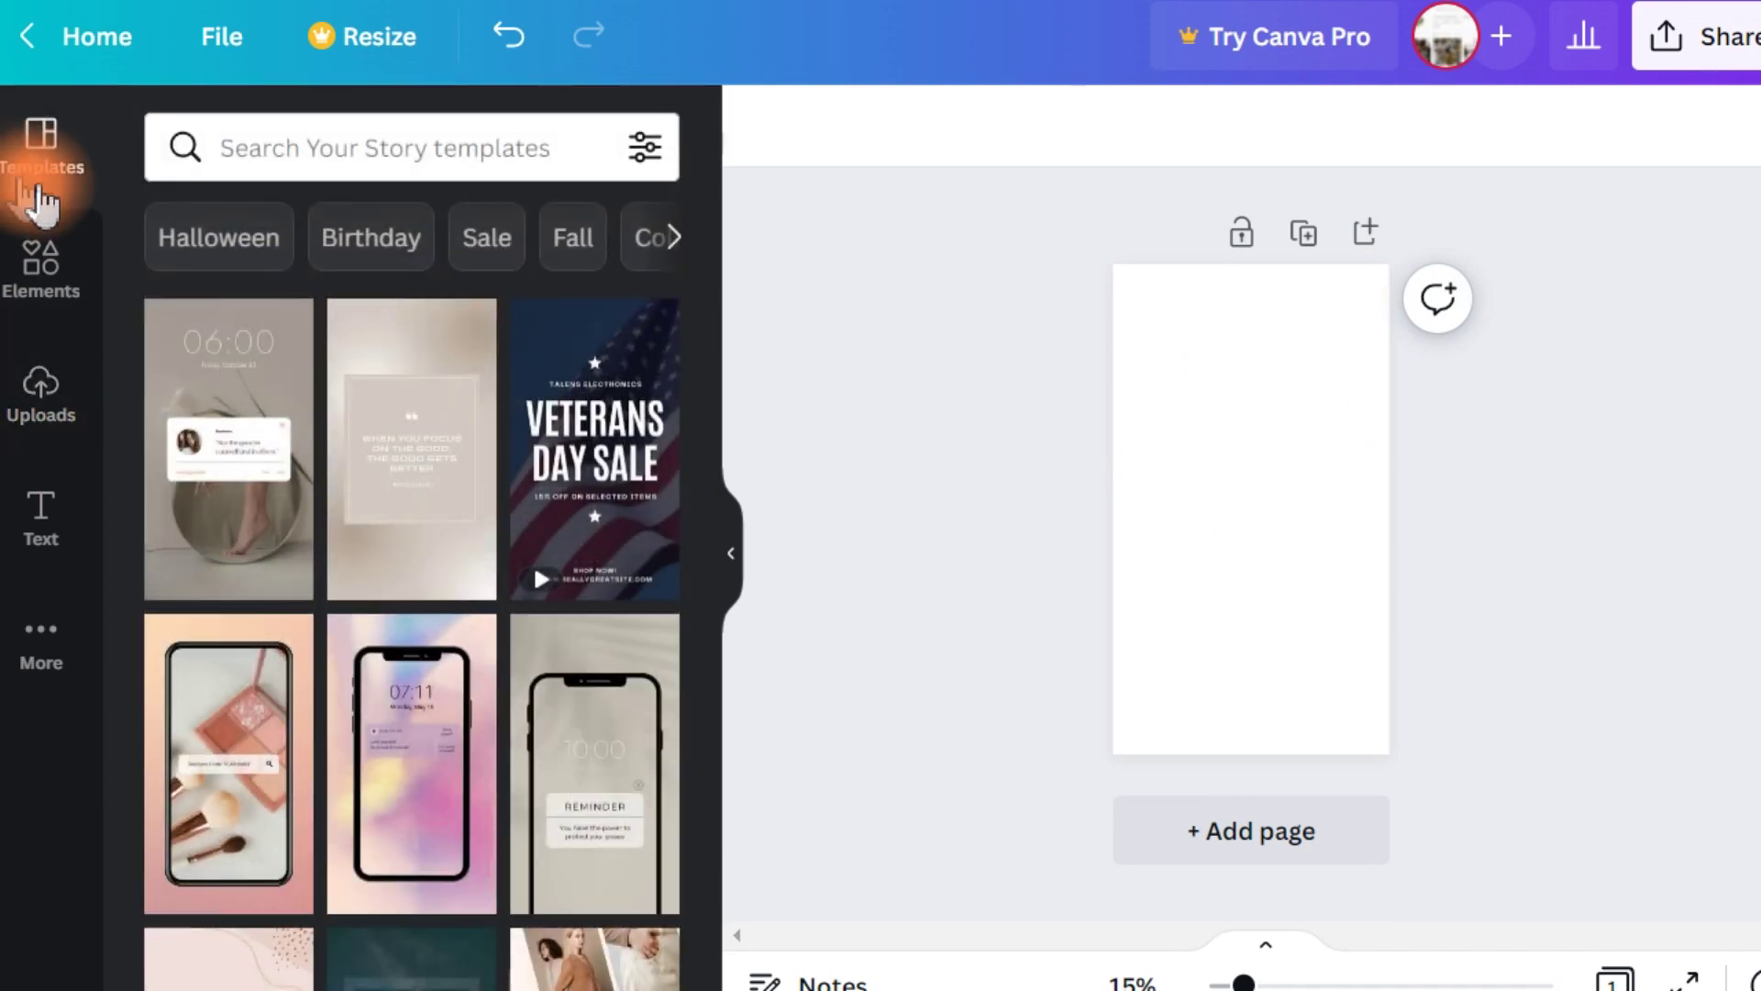
click(63, 396)
Drag the uploaded red Audi street photo onto the page so it fills it.
click(459, 237)
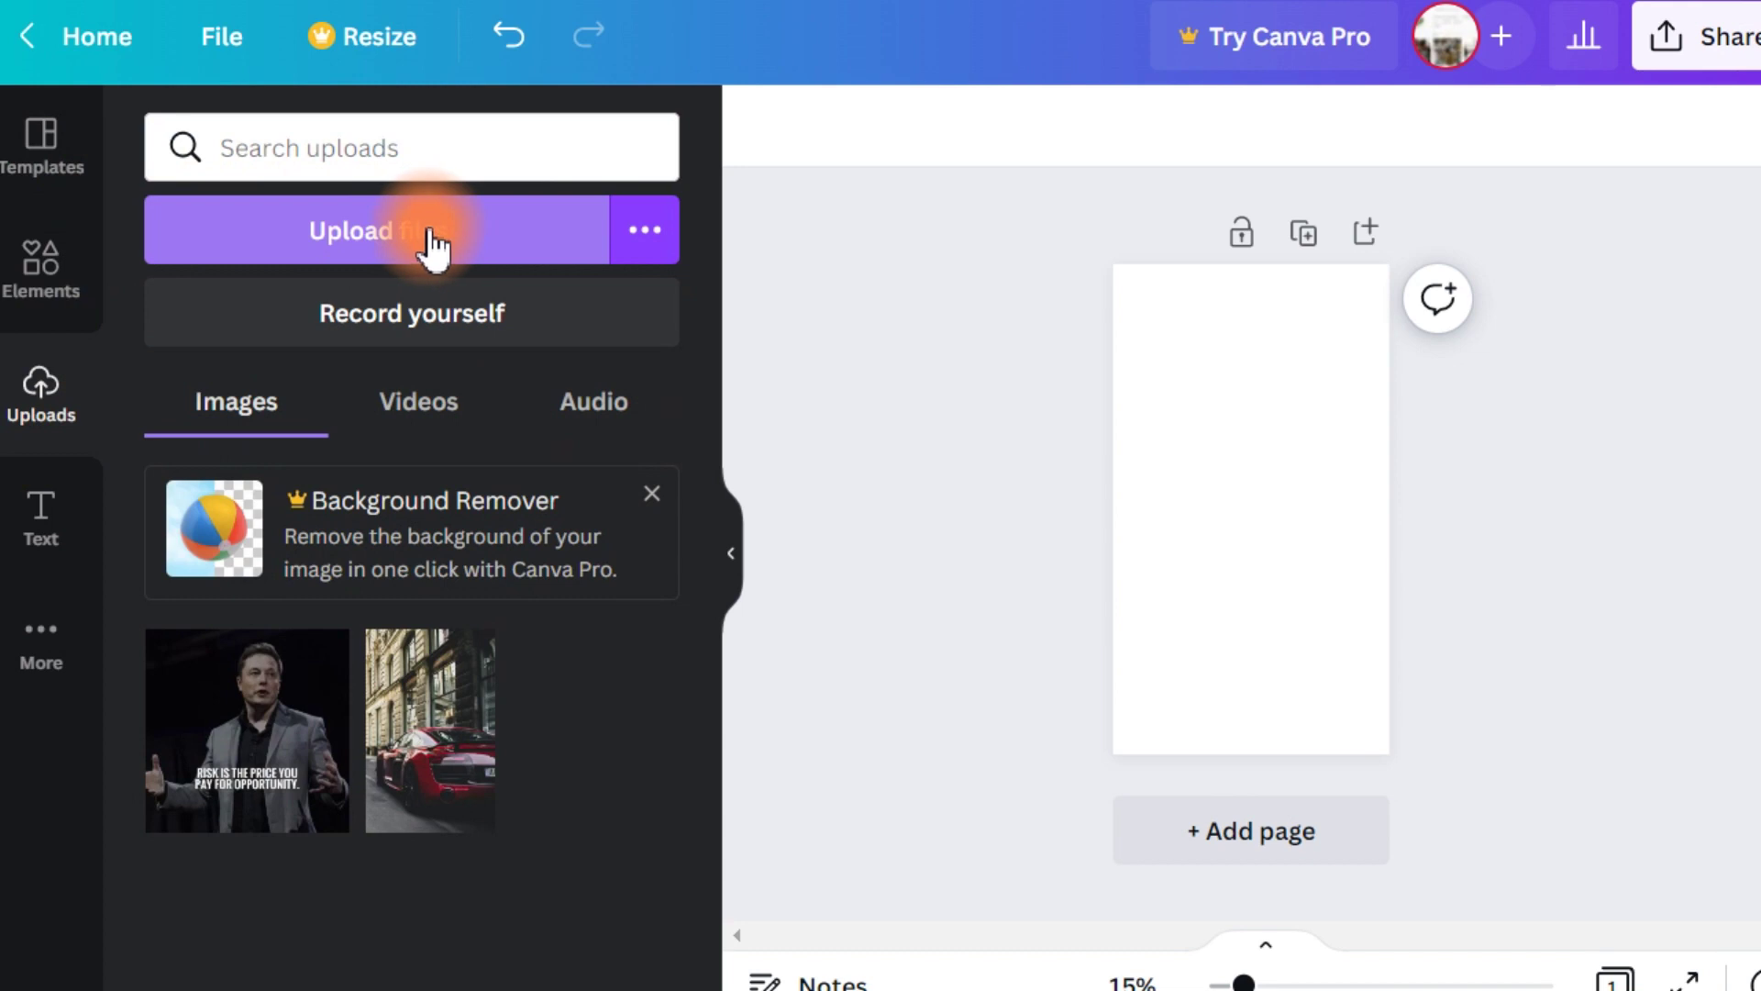
drag(496, 734, 1110, 531)
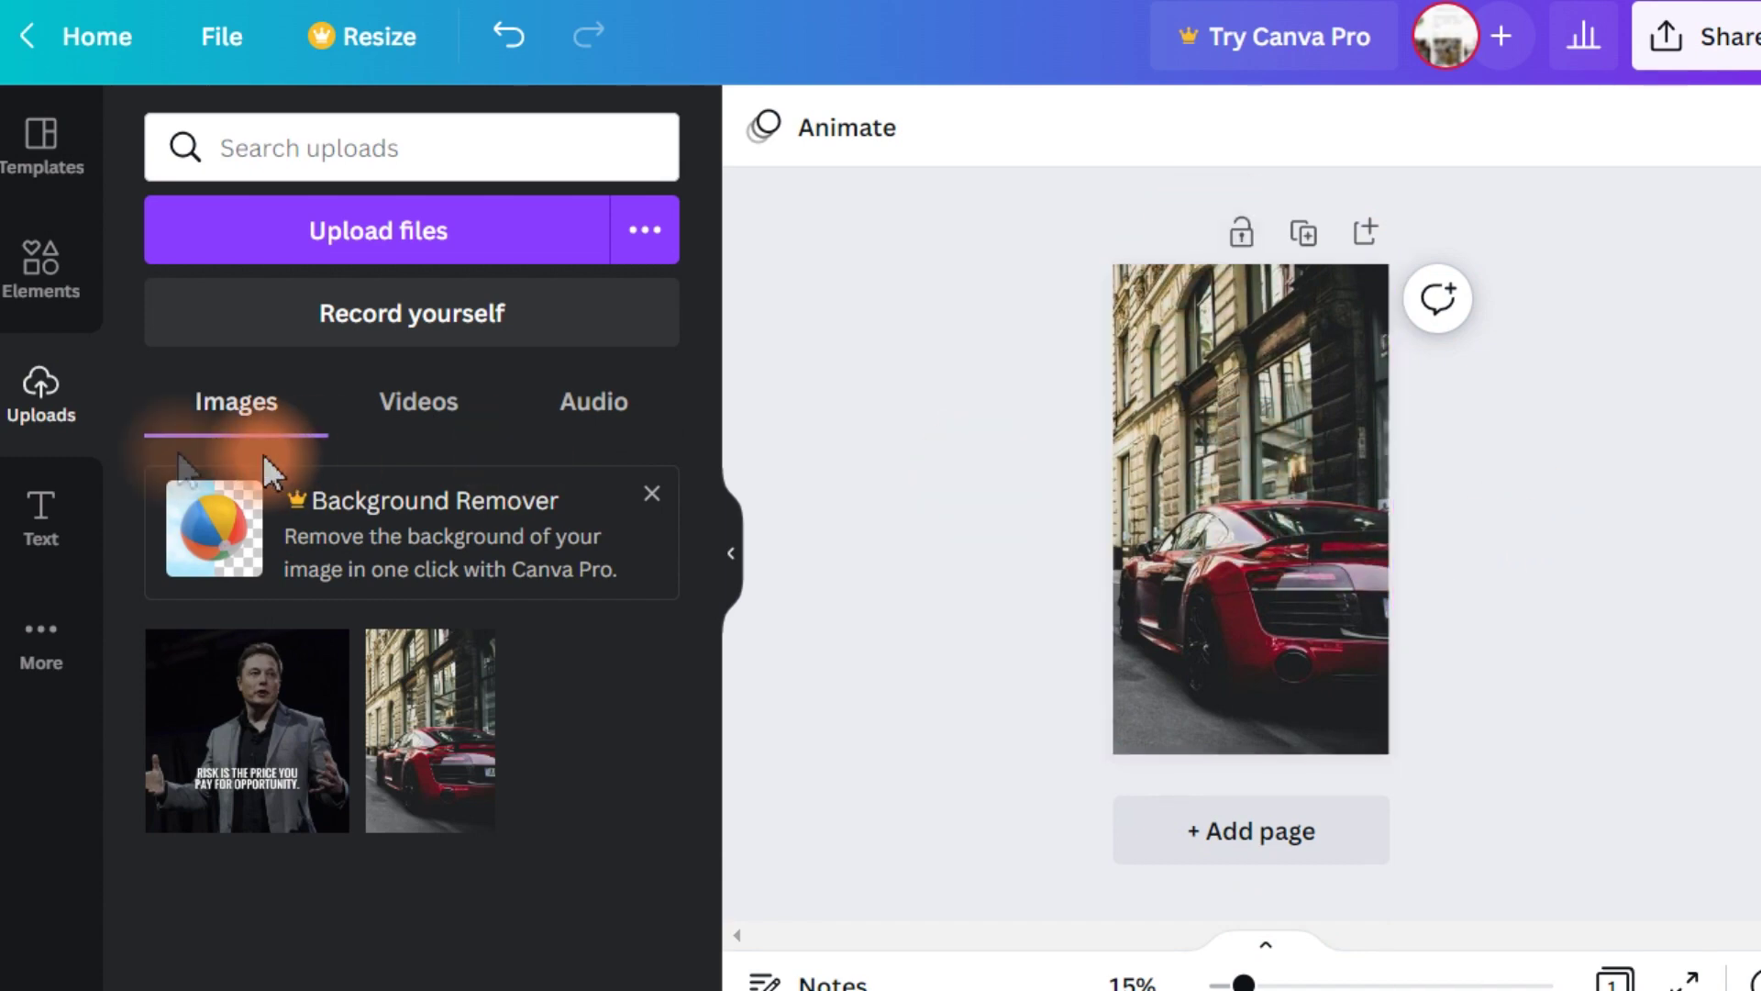
click(57, 523)
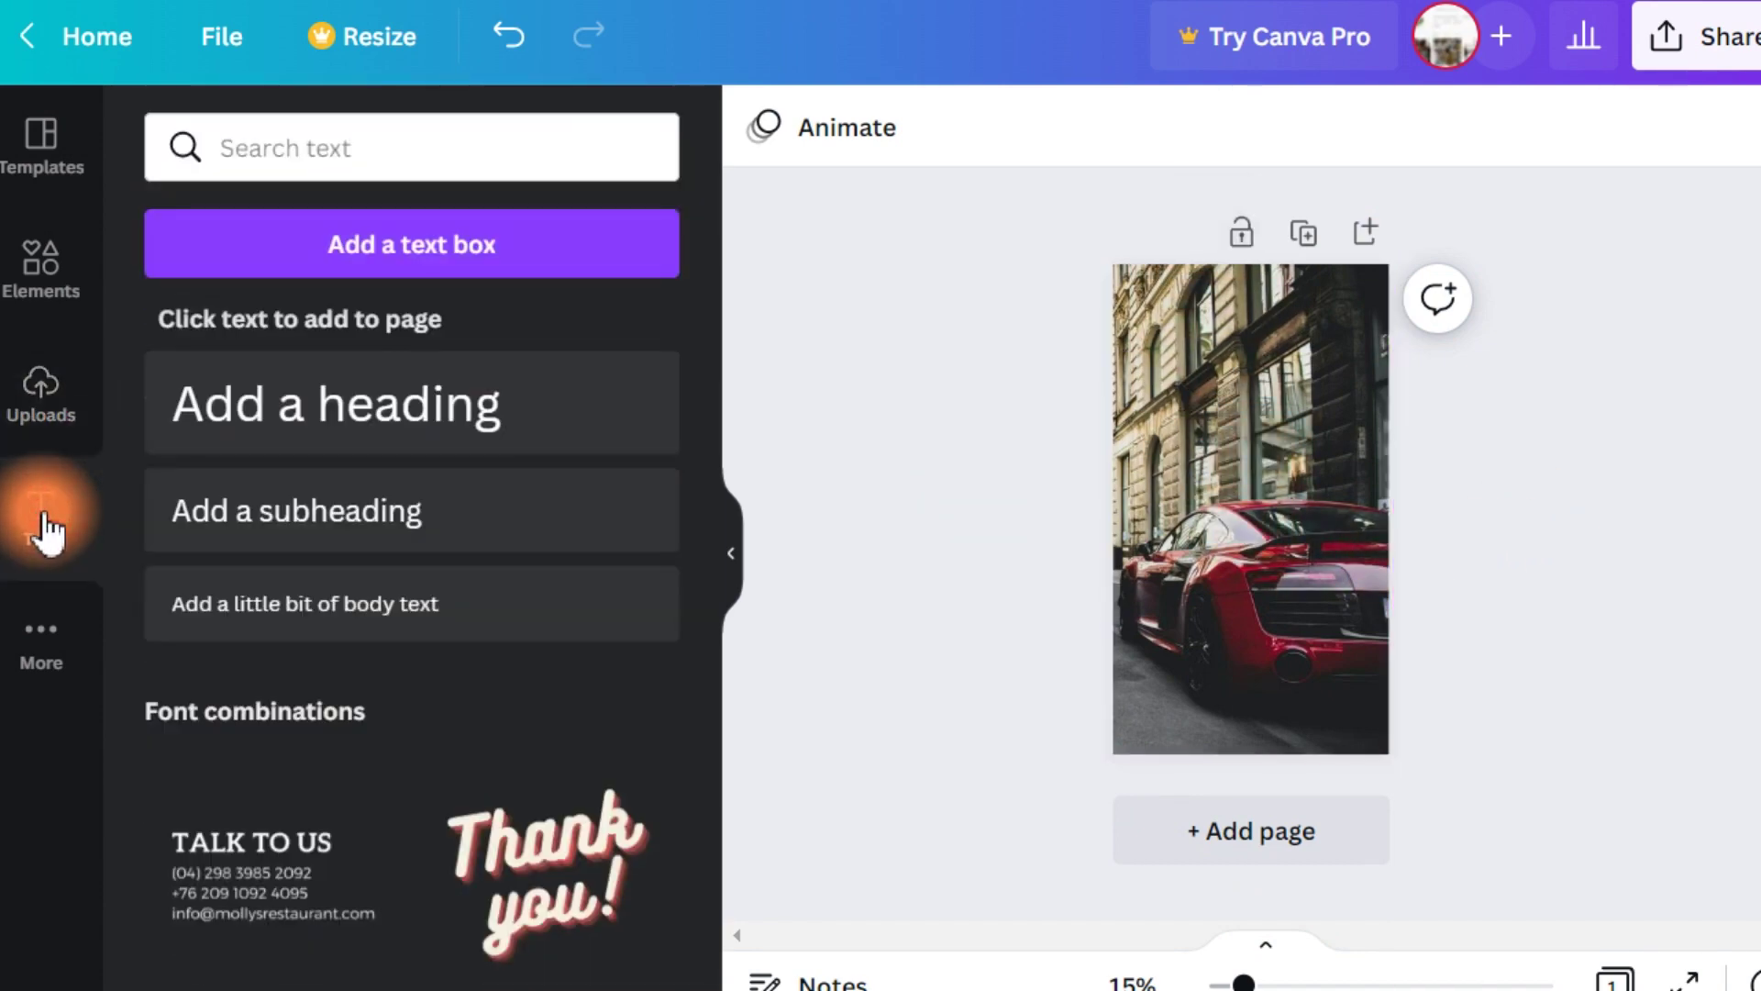
Add the white heading 'RISK IS THE PRICE YOU PAY FOR OPPORTUNITY' near the page top.
click(334, 431)
drag(1191, 472, 1233, 368)
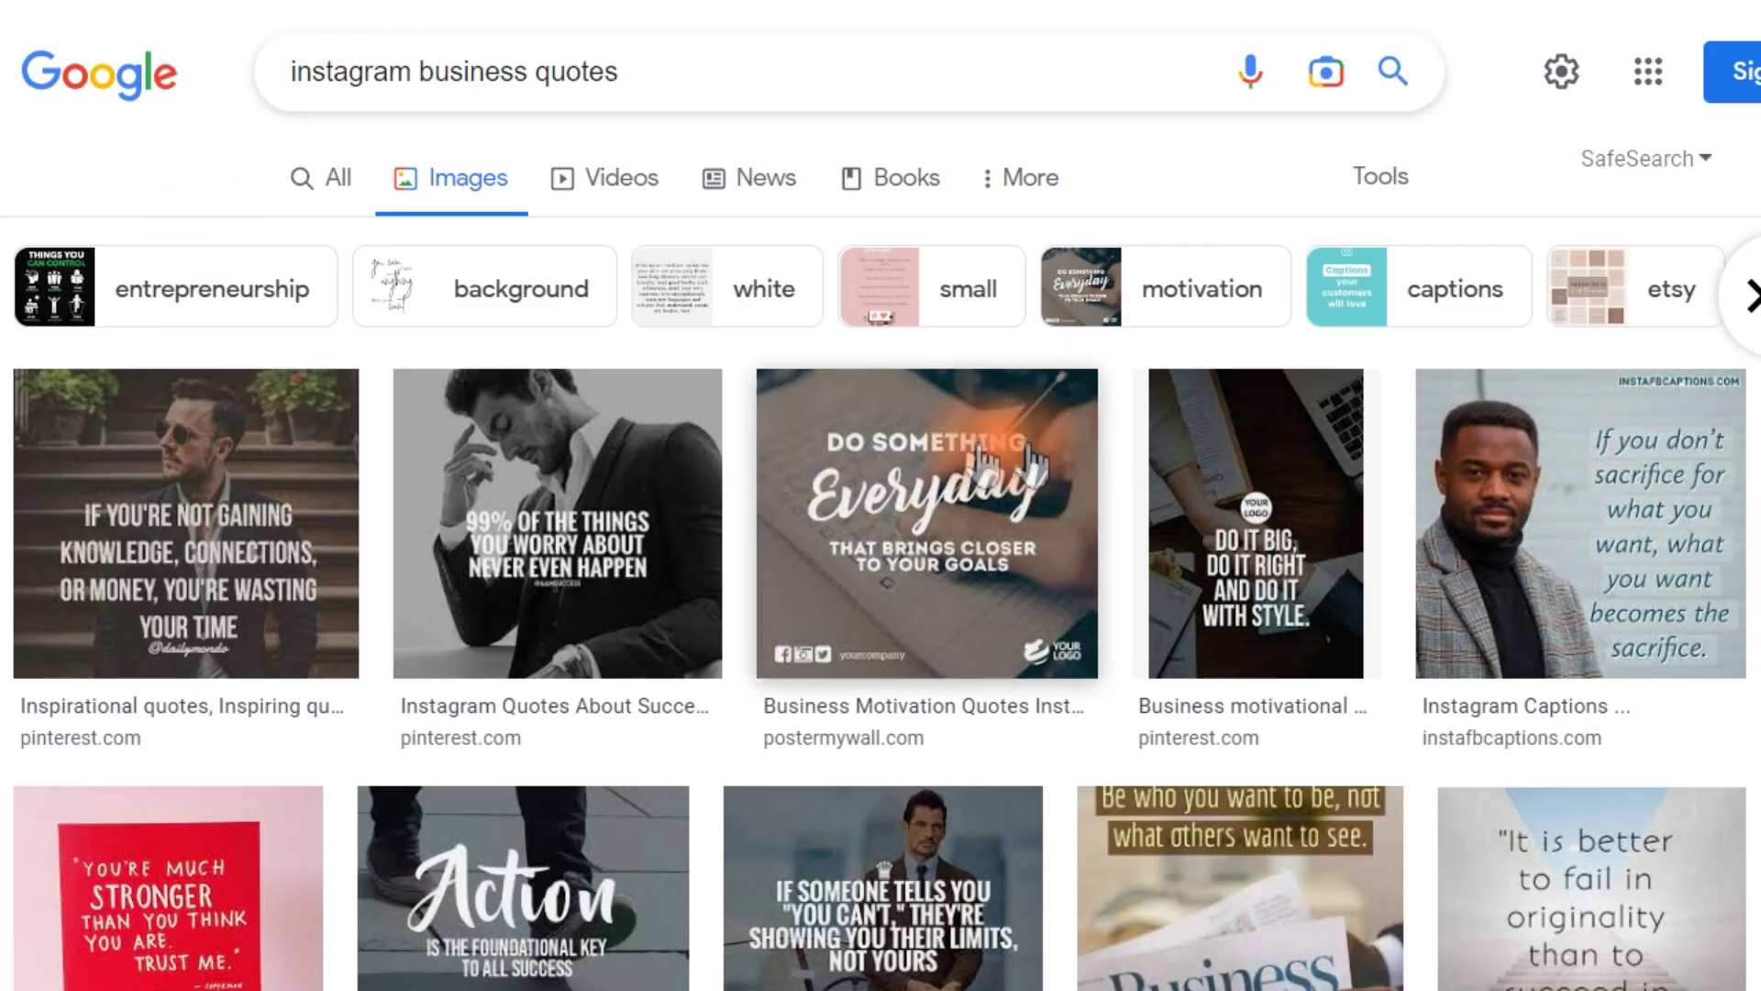
scroll(413, 492, down, 10)
scroll(366, 531, up, 2)
scroll(371, 505, up, 10)
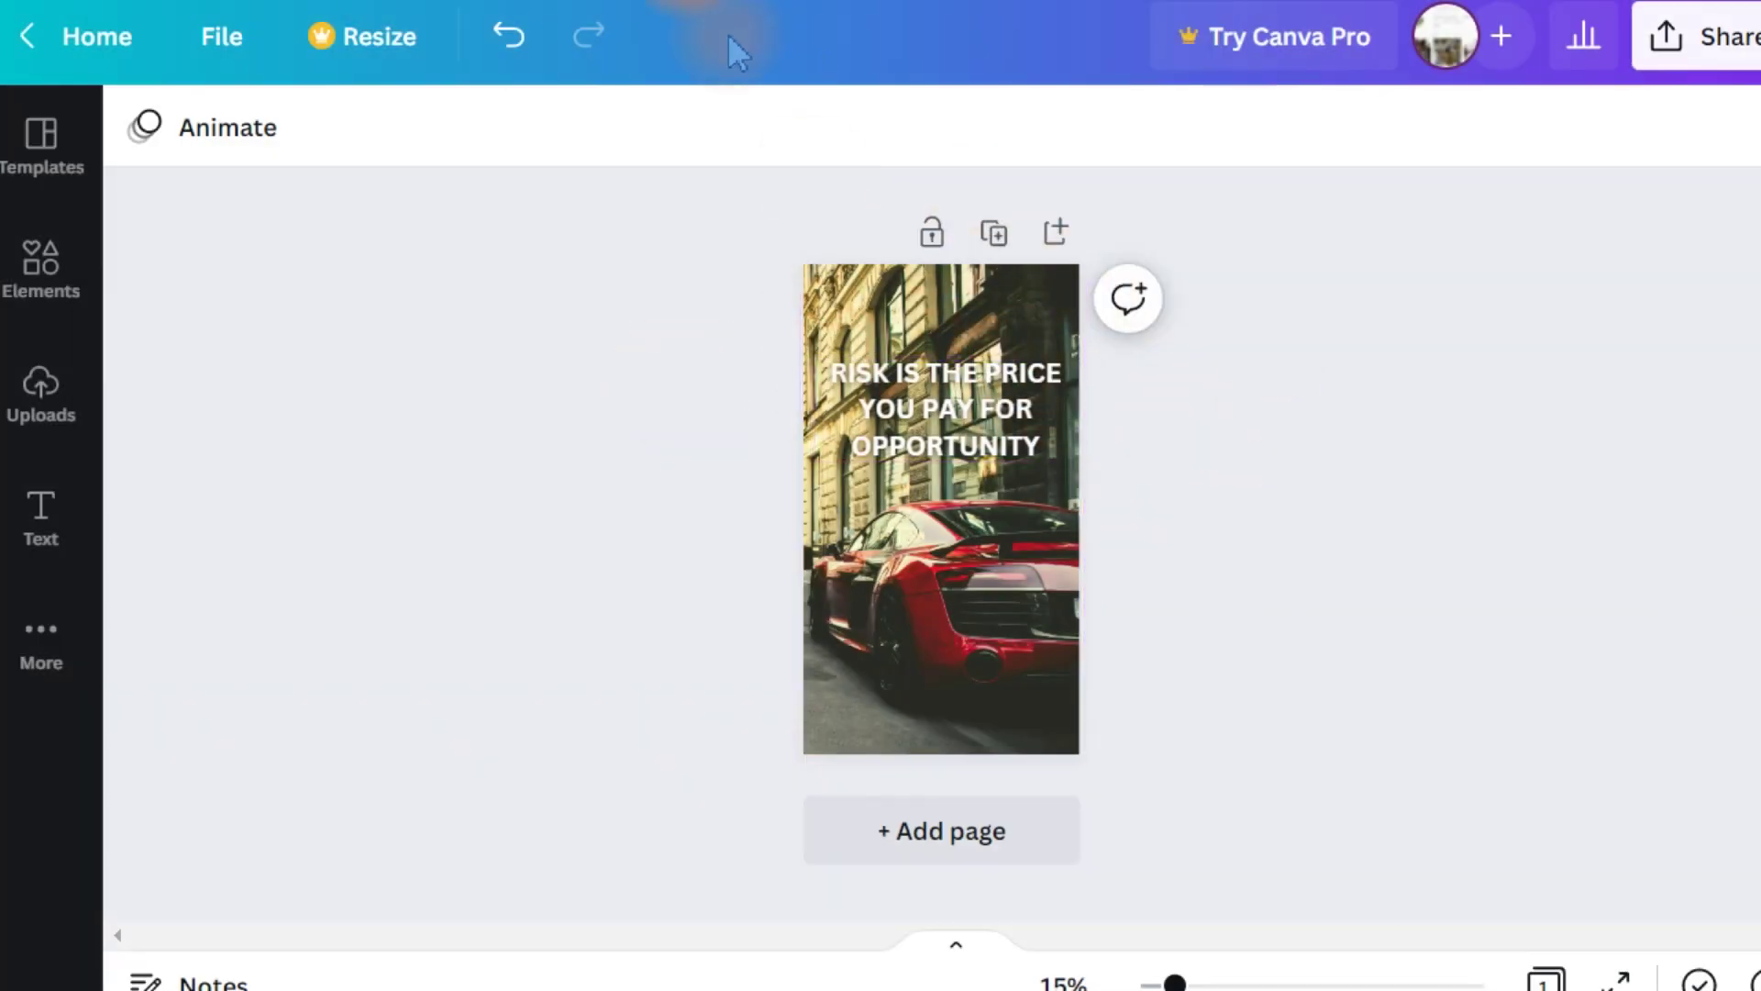
Apply the Fresco filter to the car photo after trying Epic and Summer.
click(987, 636)
click(322, 136)
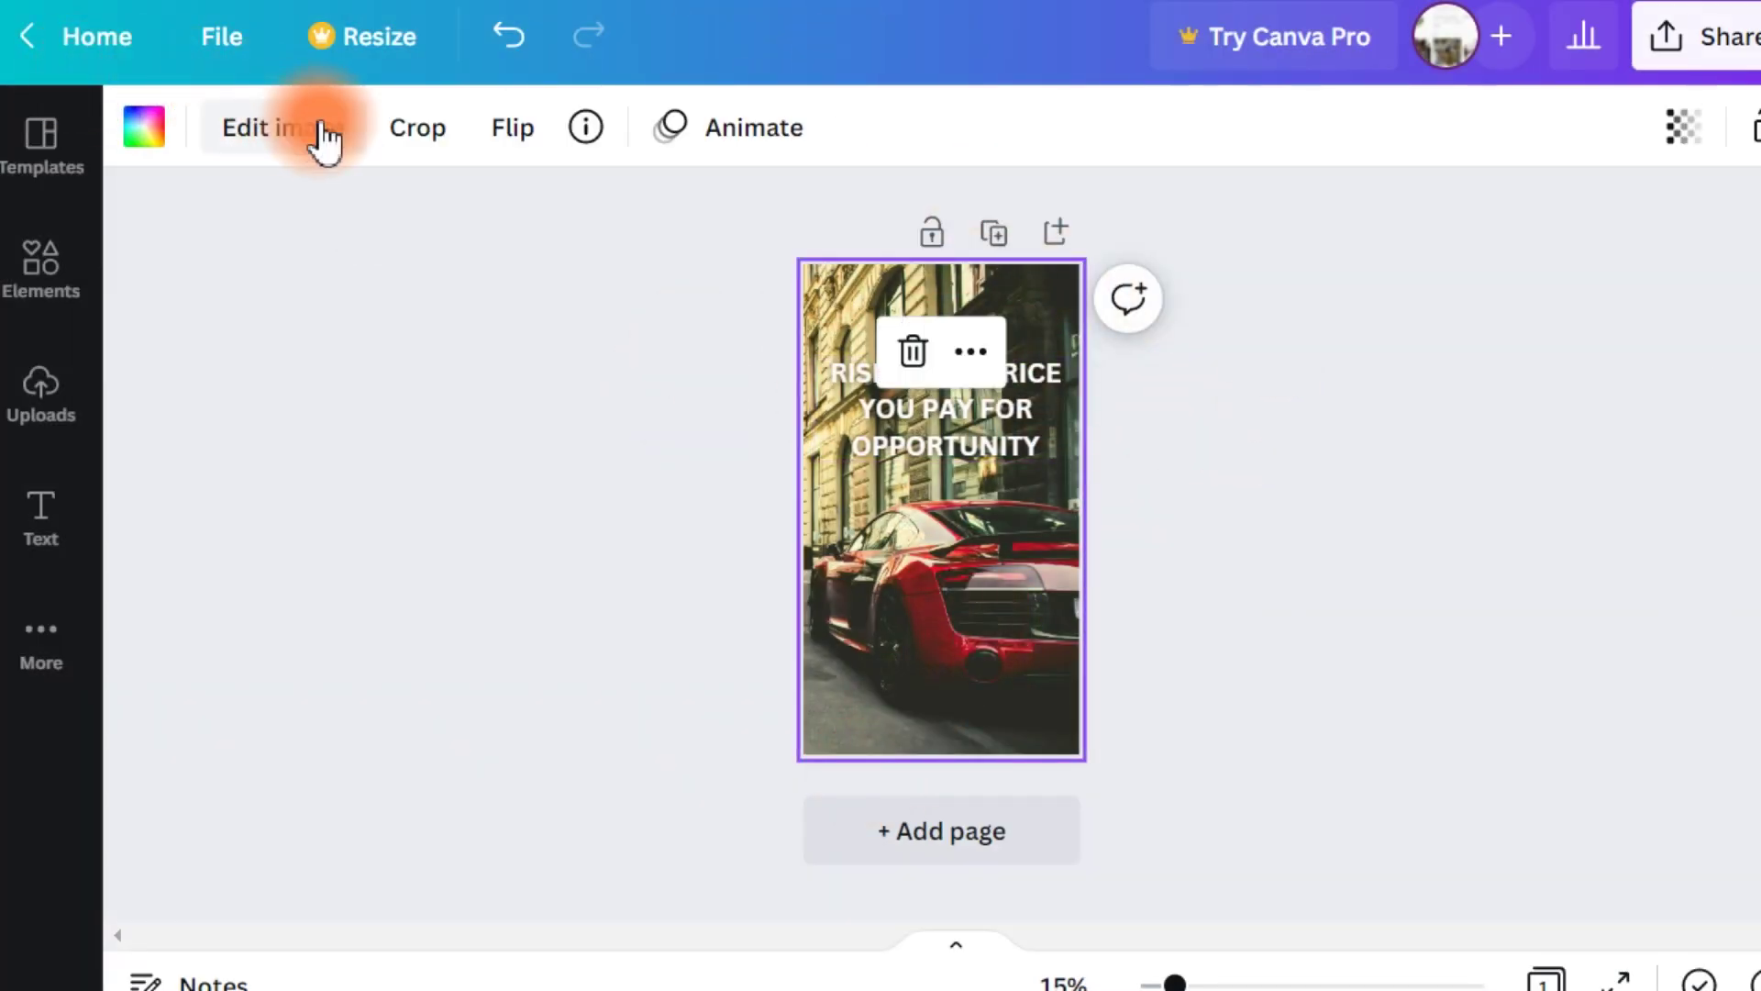
scroll(294, 550, down, 8)
click(283, 690)
click(541, 622)
scroll(381, 678, down, 4)
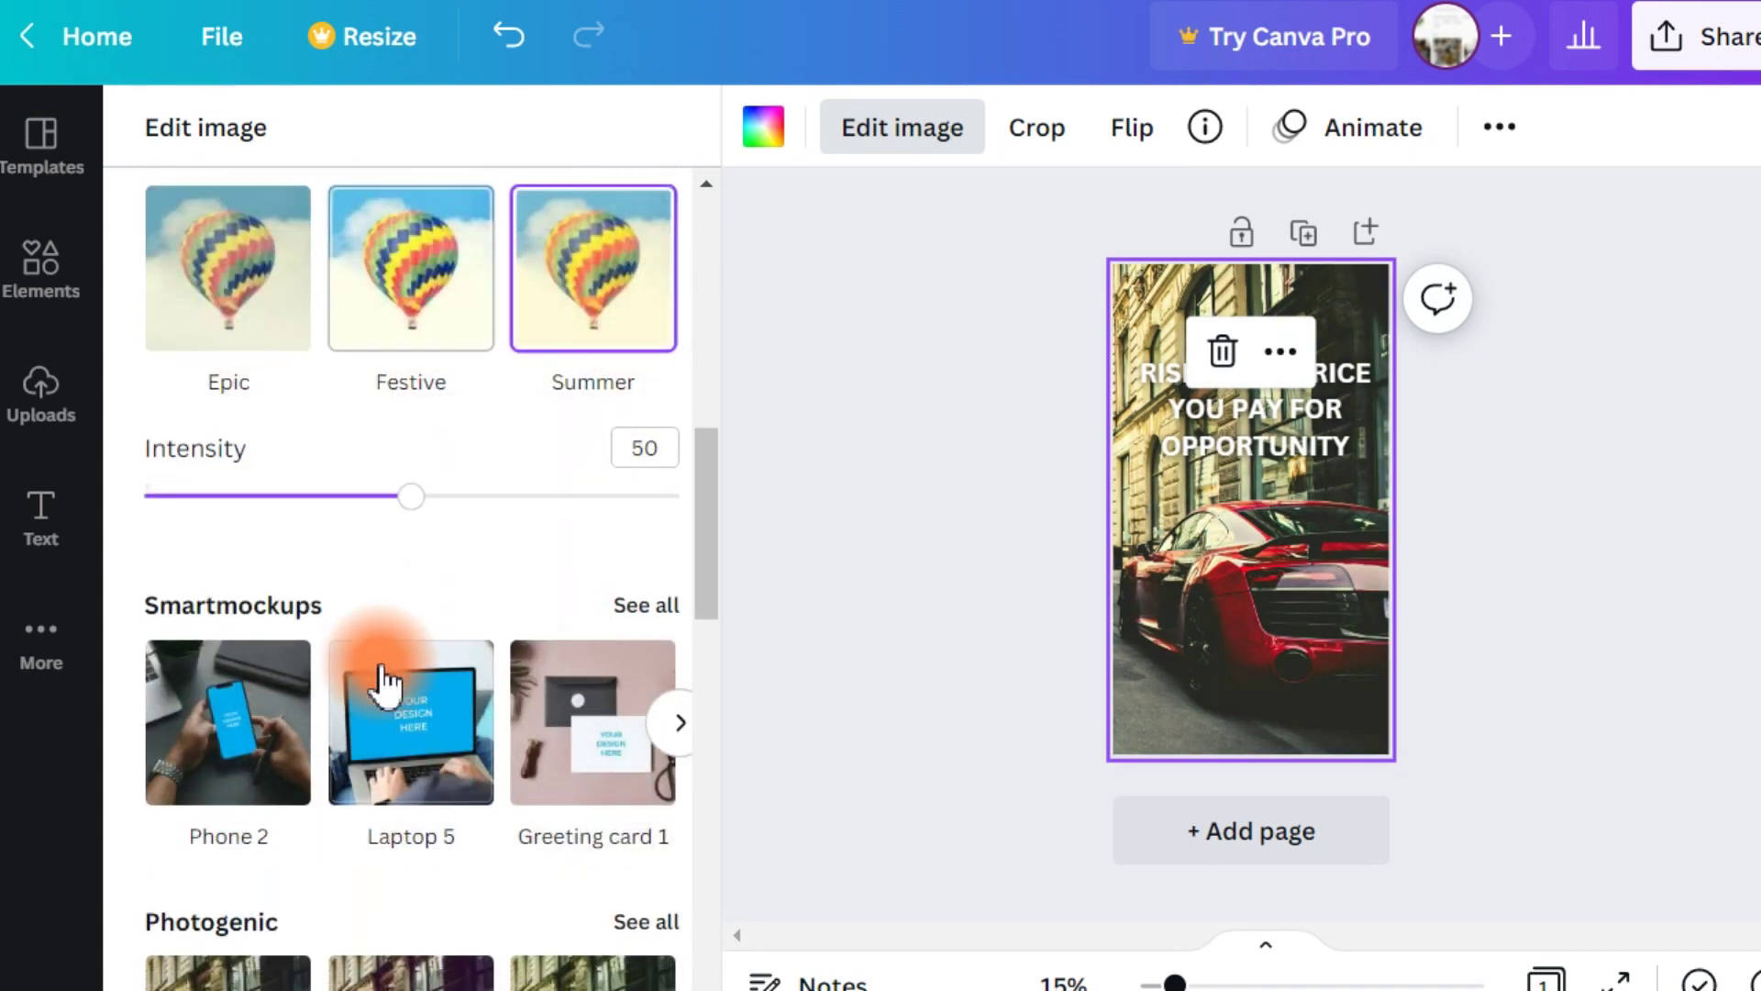
scroll(382, 817, down, 6)
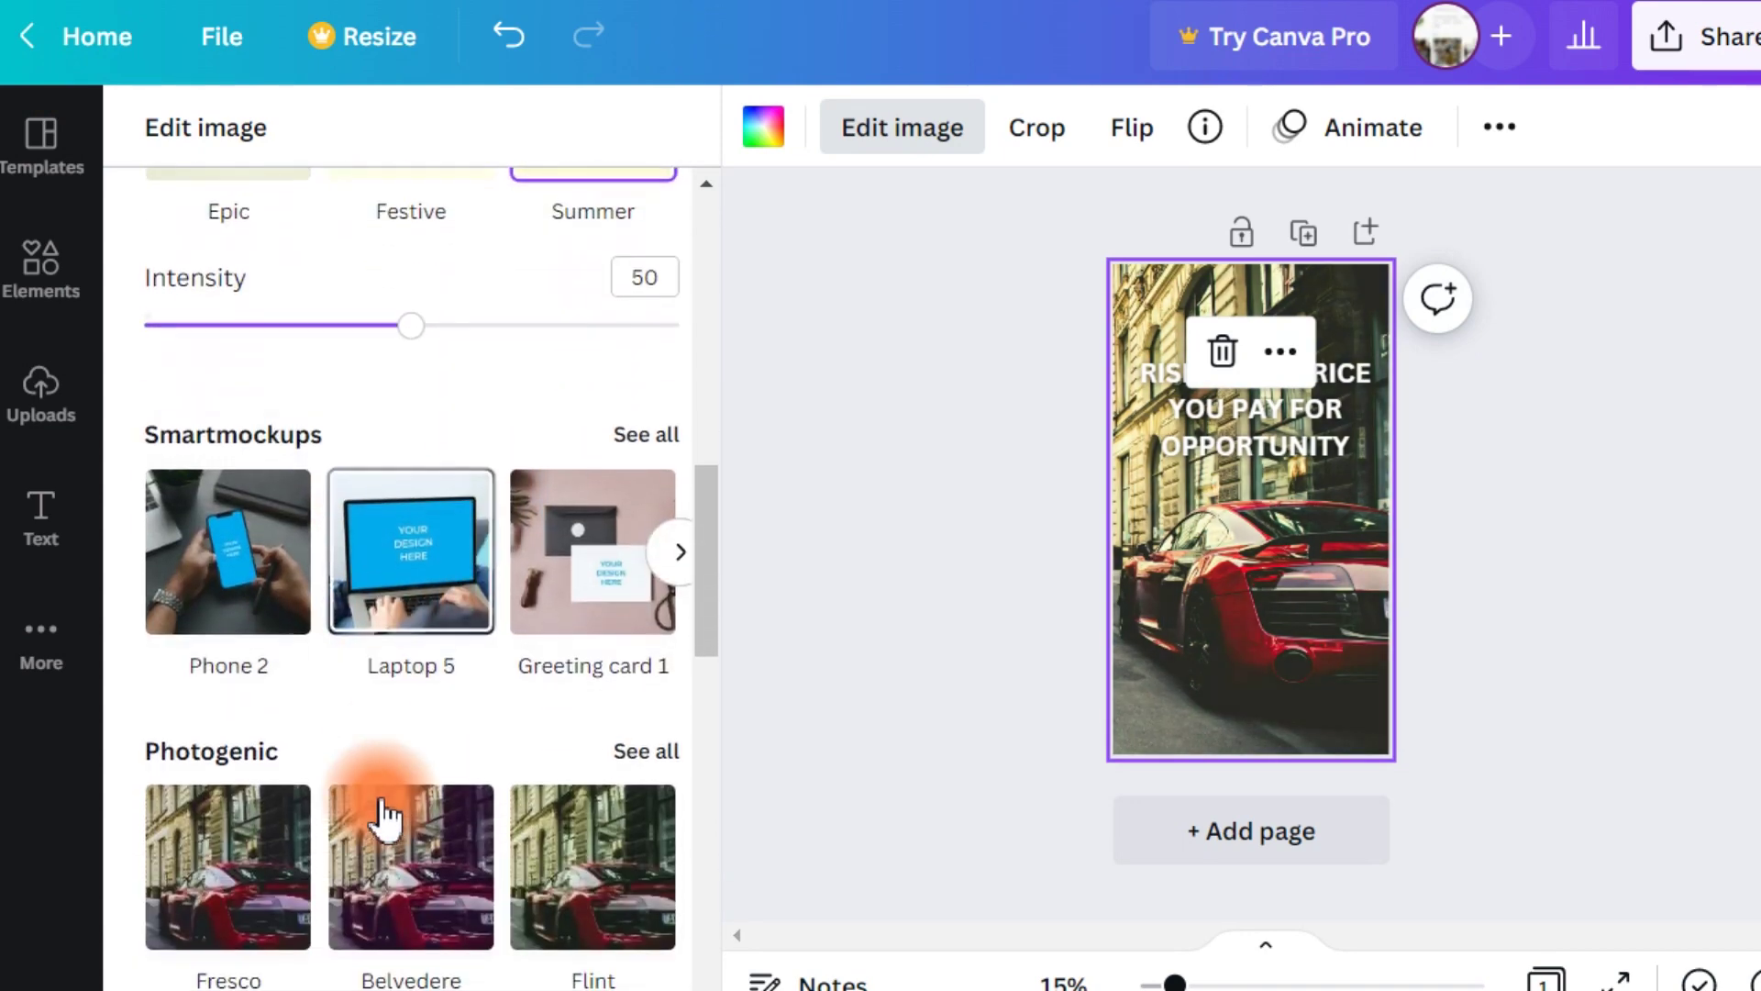
scroll(370, 819, down, 5)
scroll(354, 825, up, 5)
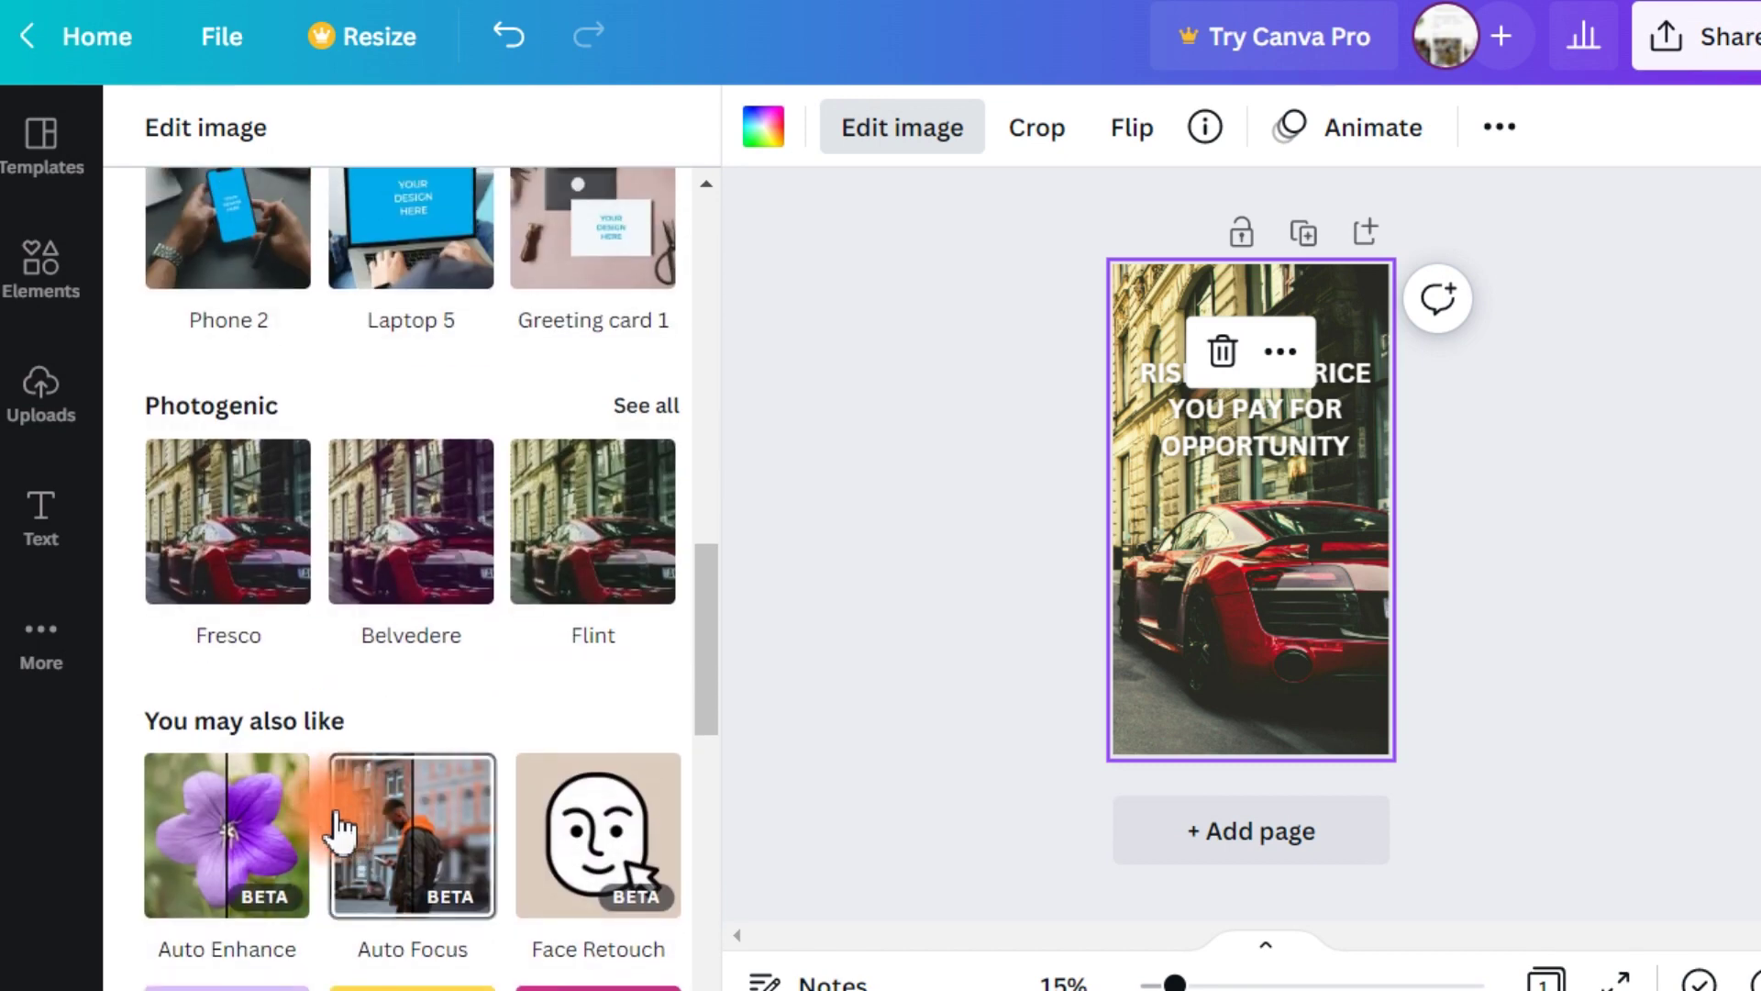
click(223, 537)
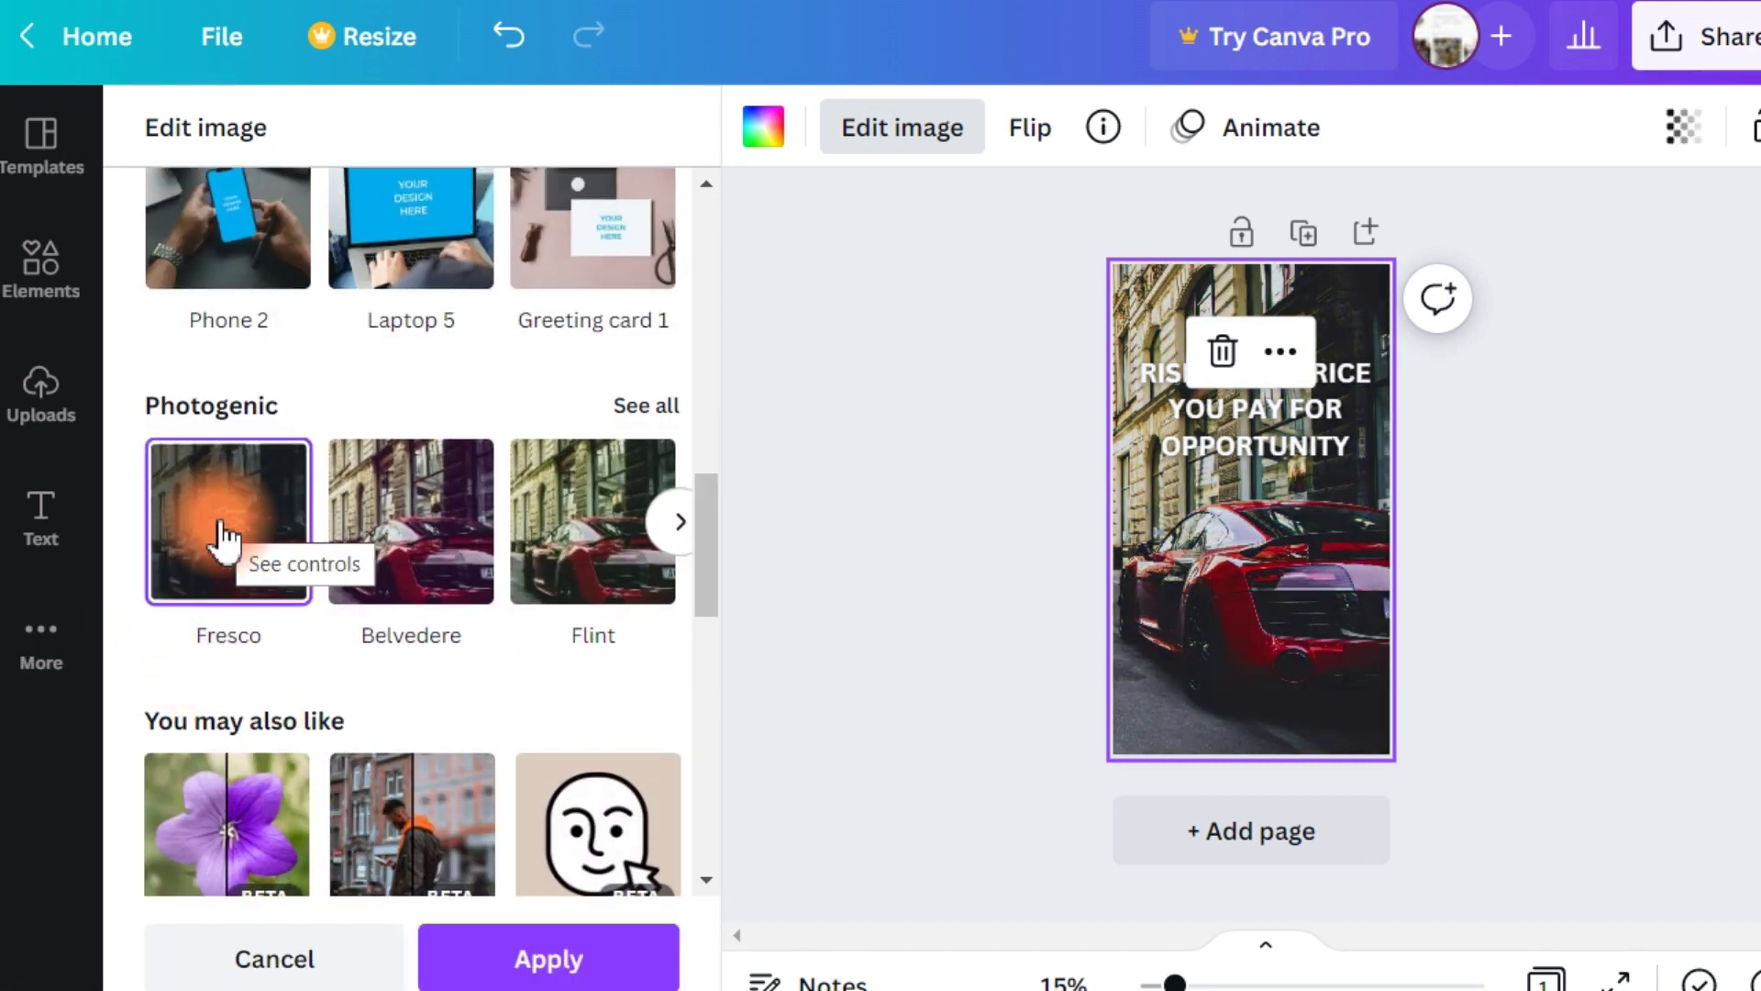
click(977, 551)
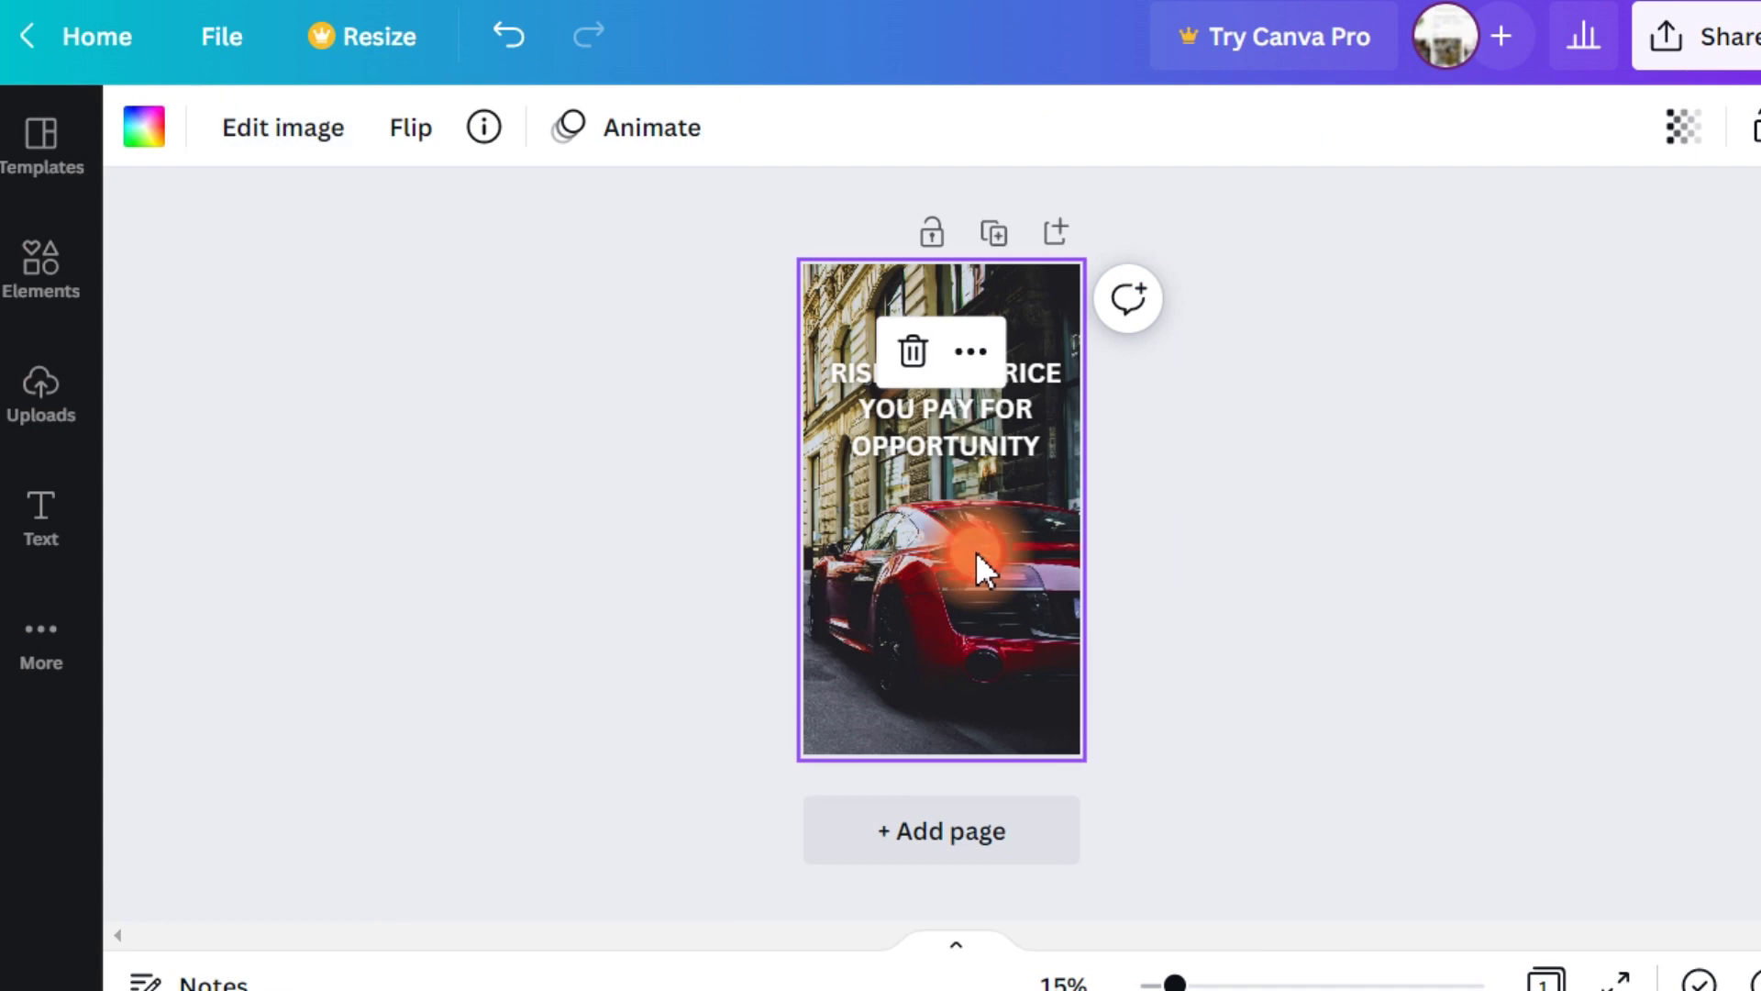
click(1396, 574)
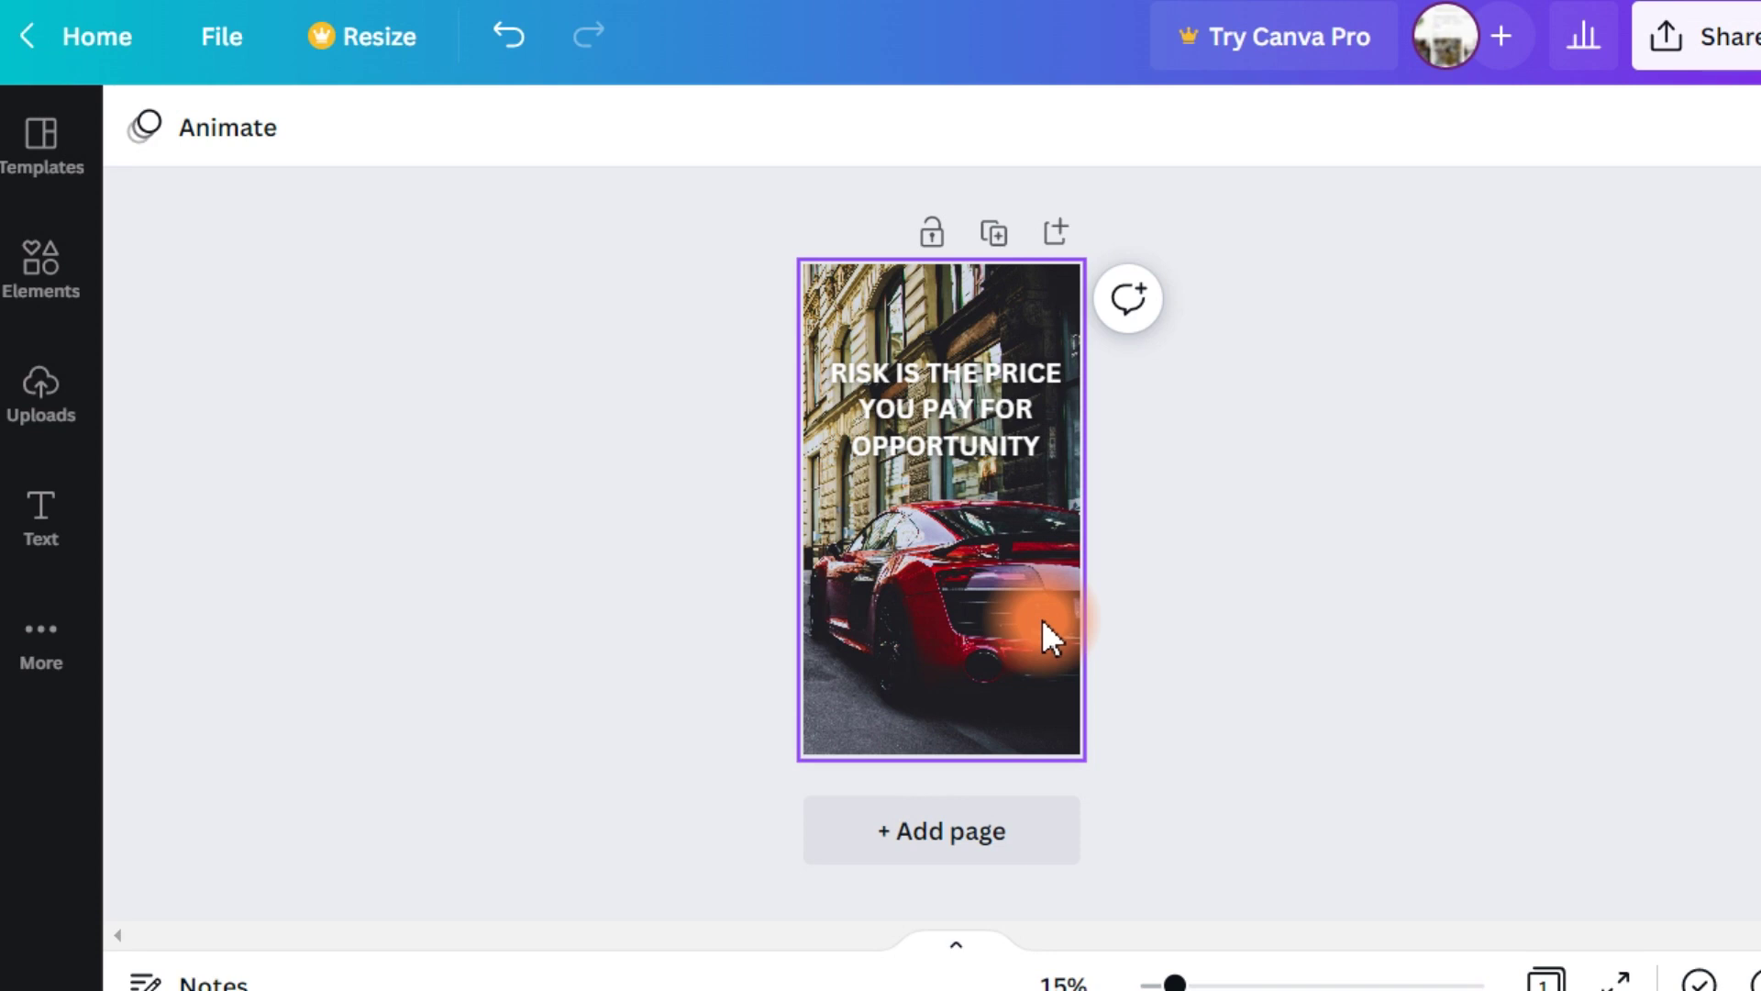
Make the quote text italic.
click(972, 448)
click(795, 125)
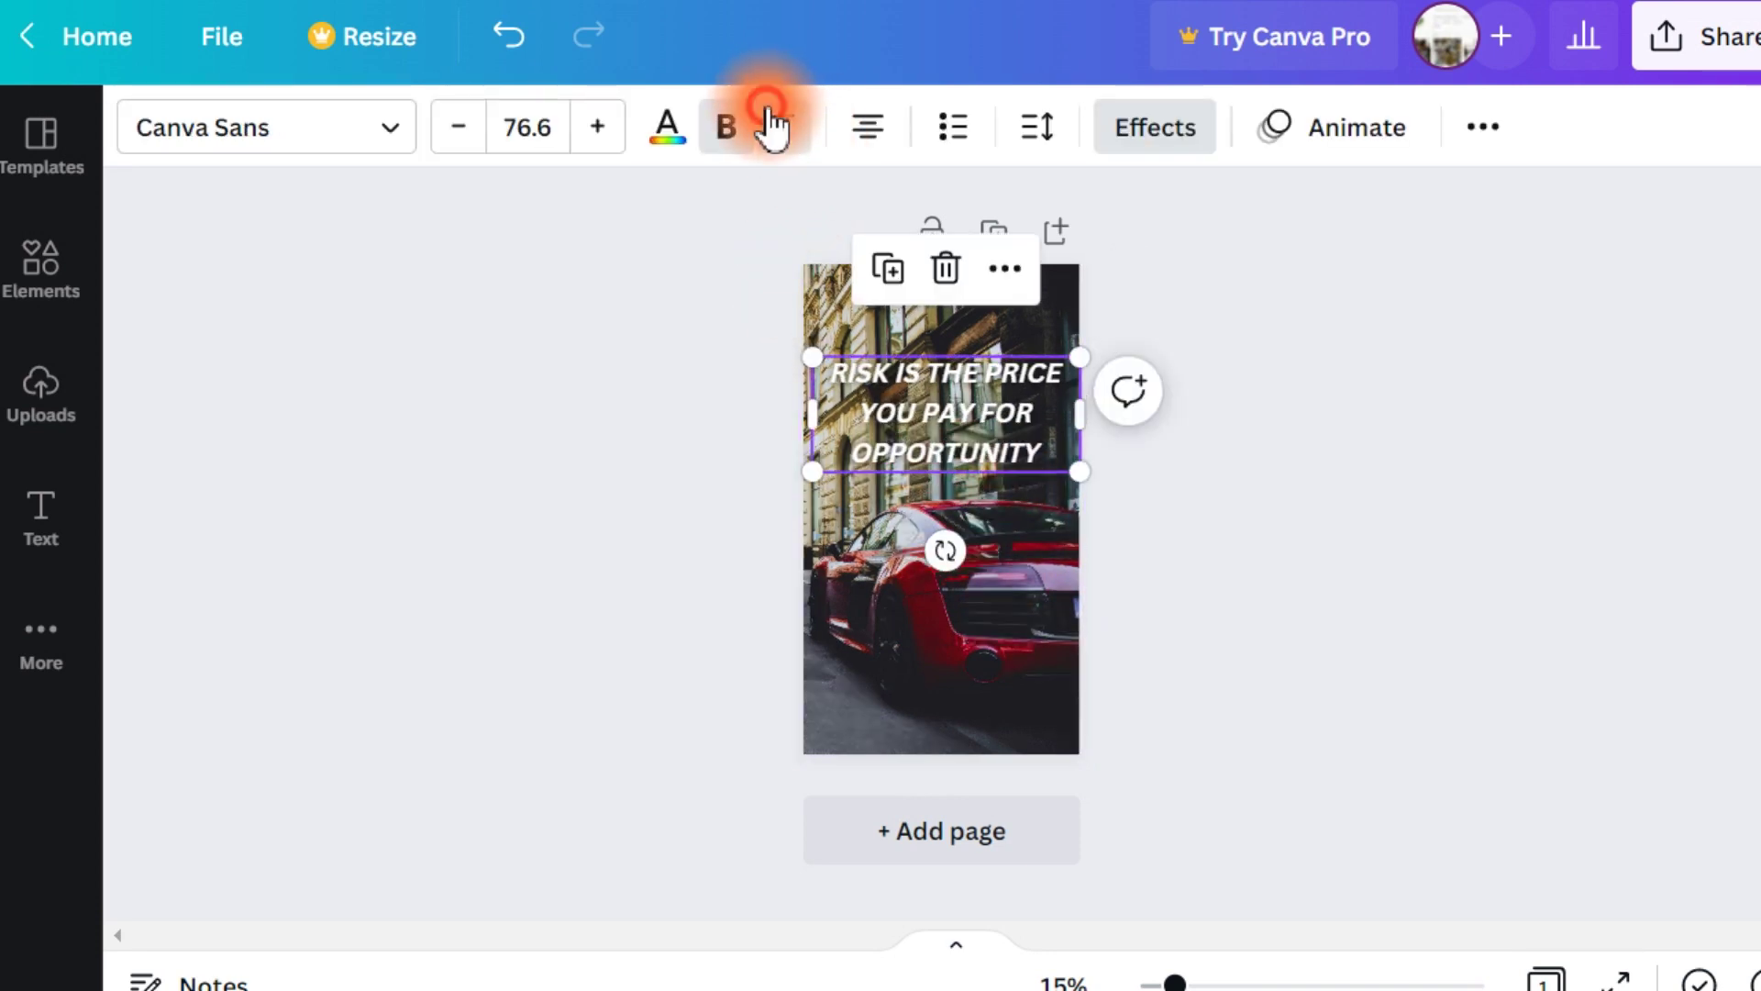
click(648, 853)
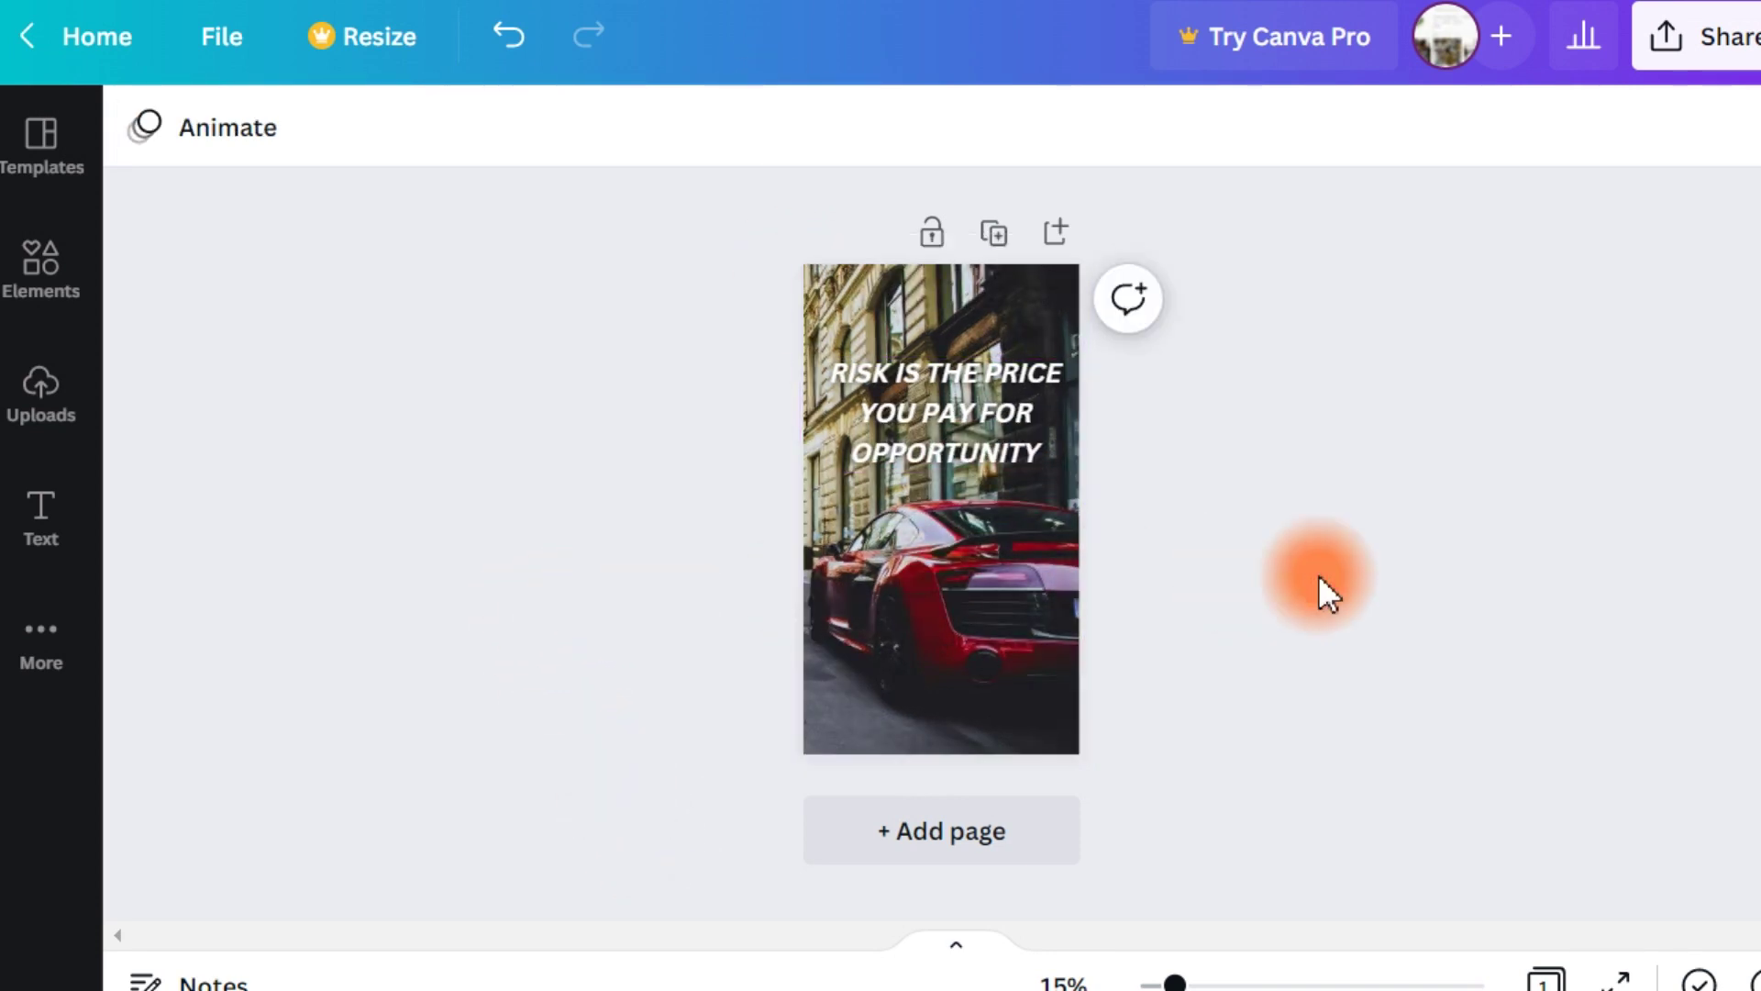
click(1679, 41)
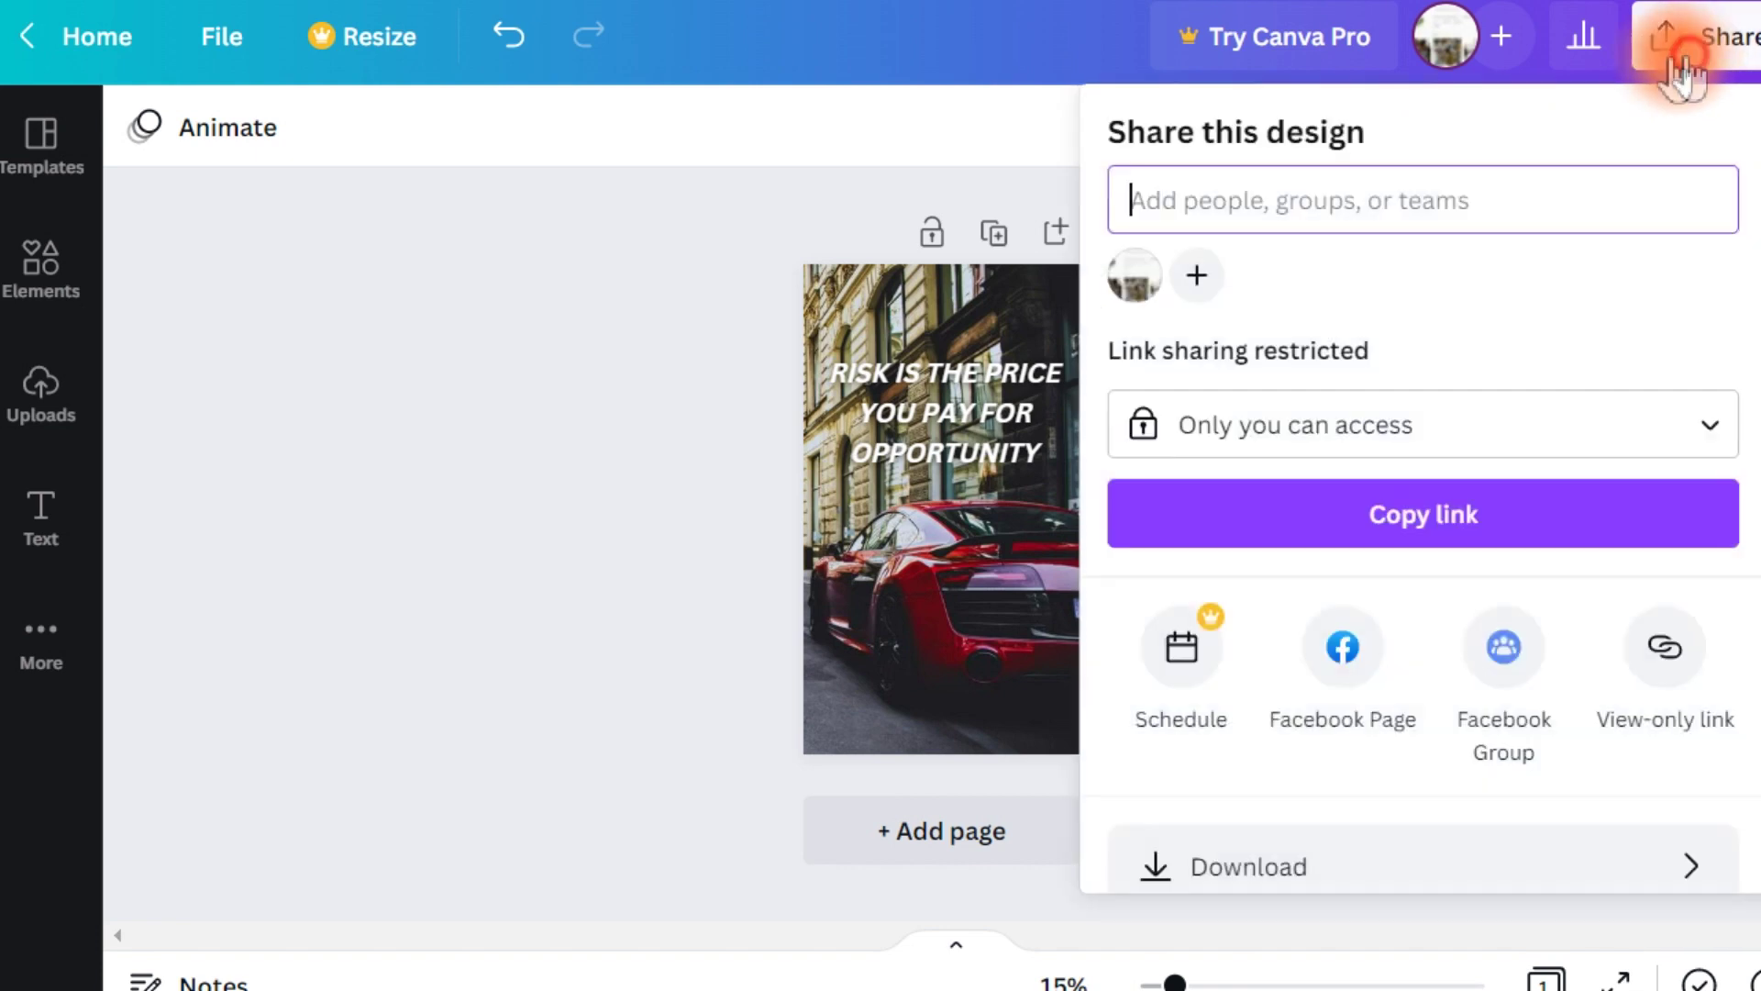
Download the story design as a PNG and close the downloads panel.
click(1255, 906)
click(1455, 707)
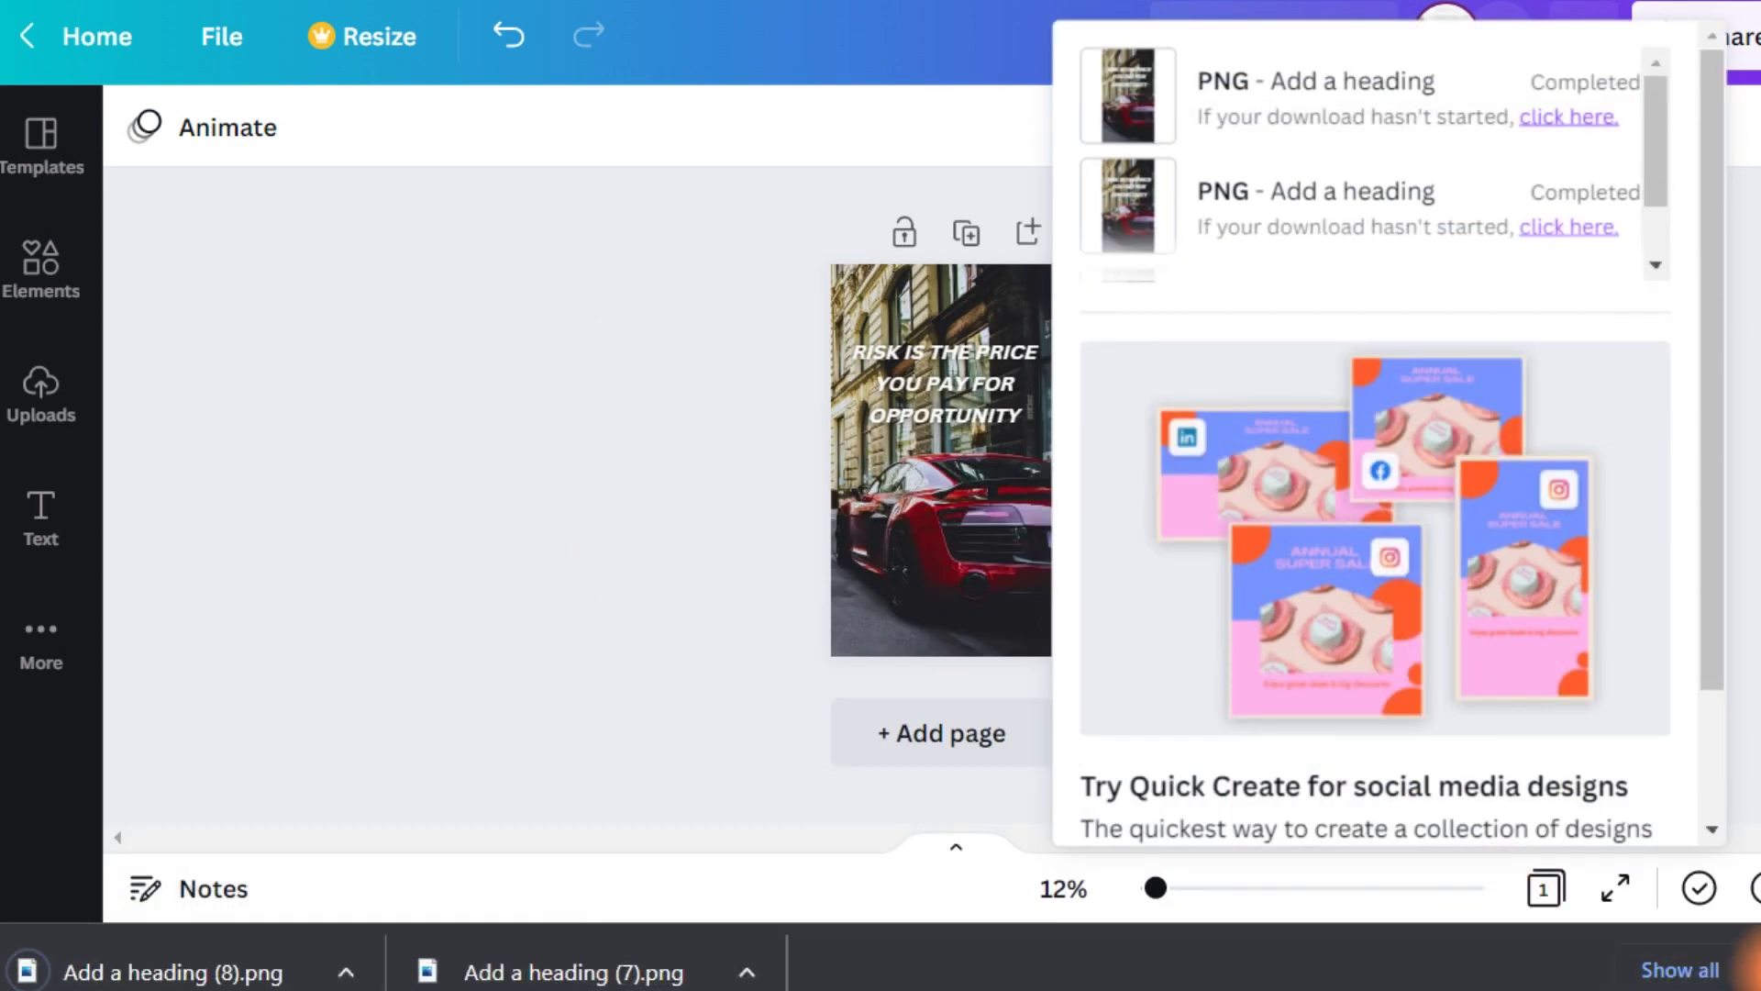
click(1748, 970)
click(633, 317)
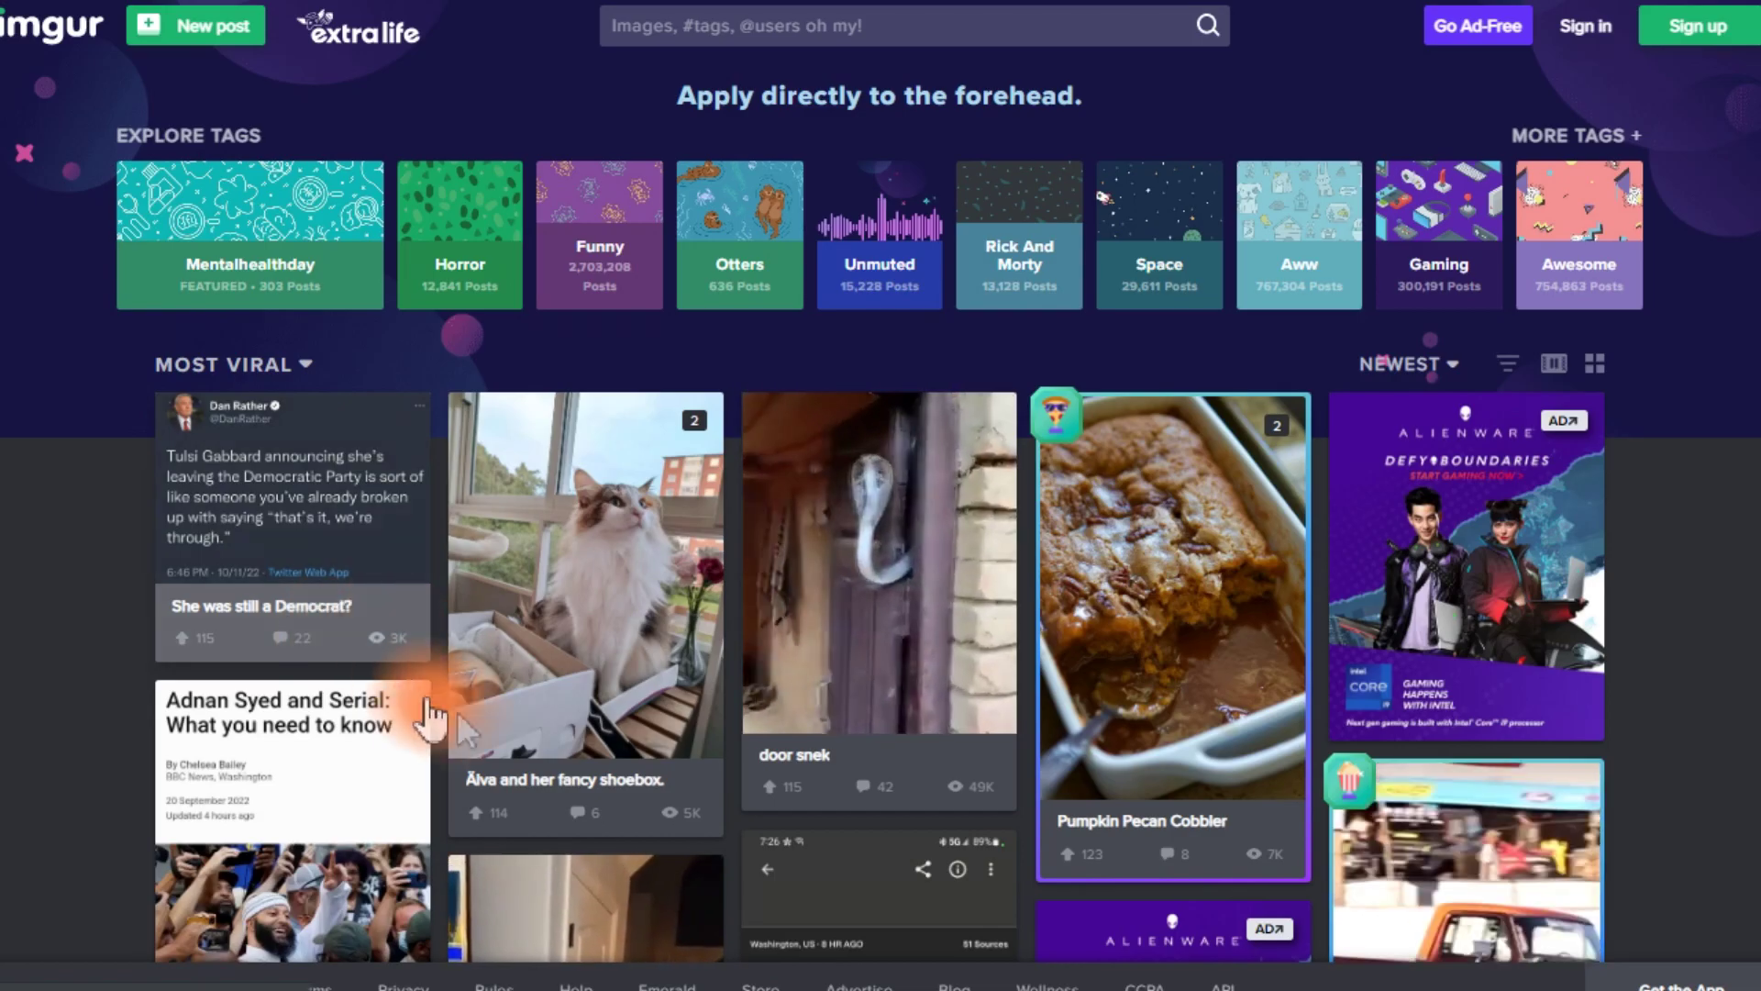
scroll(585, 825, down, 12)
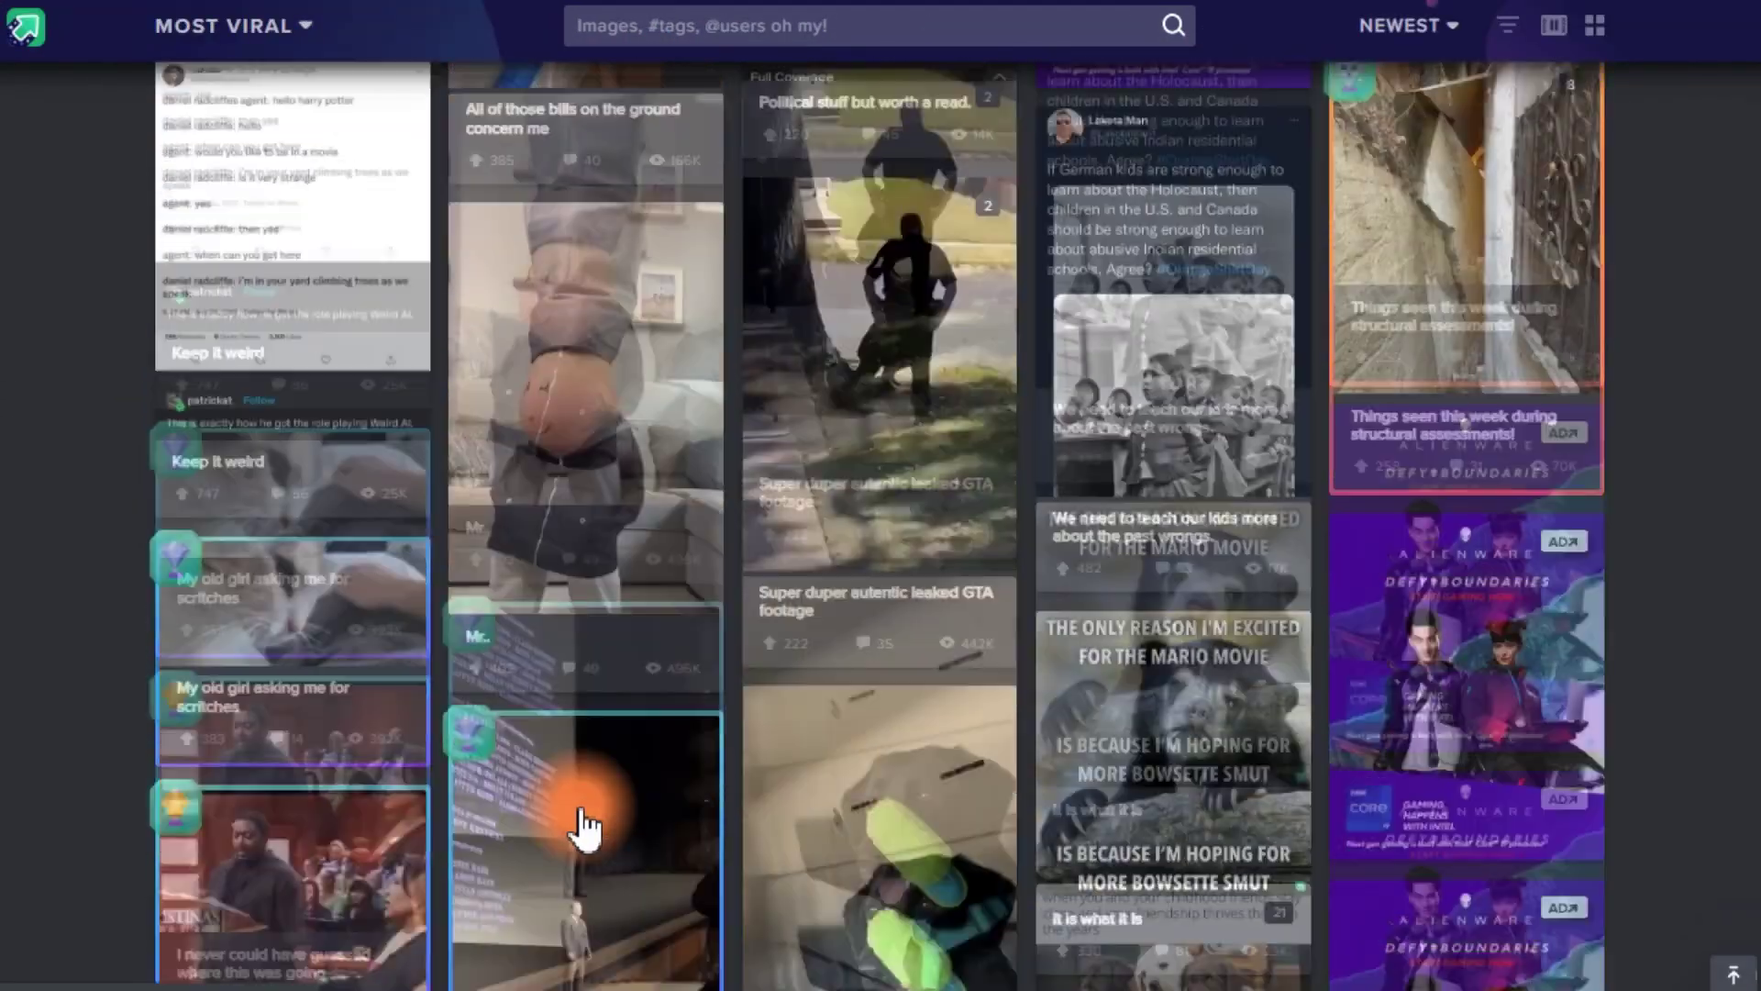
scroll(585, 826, down, 4)
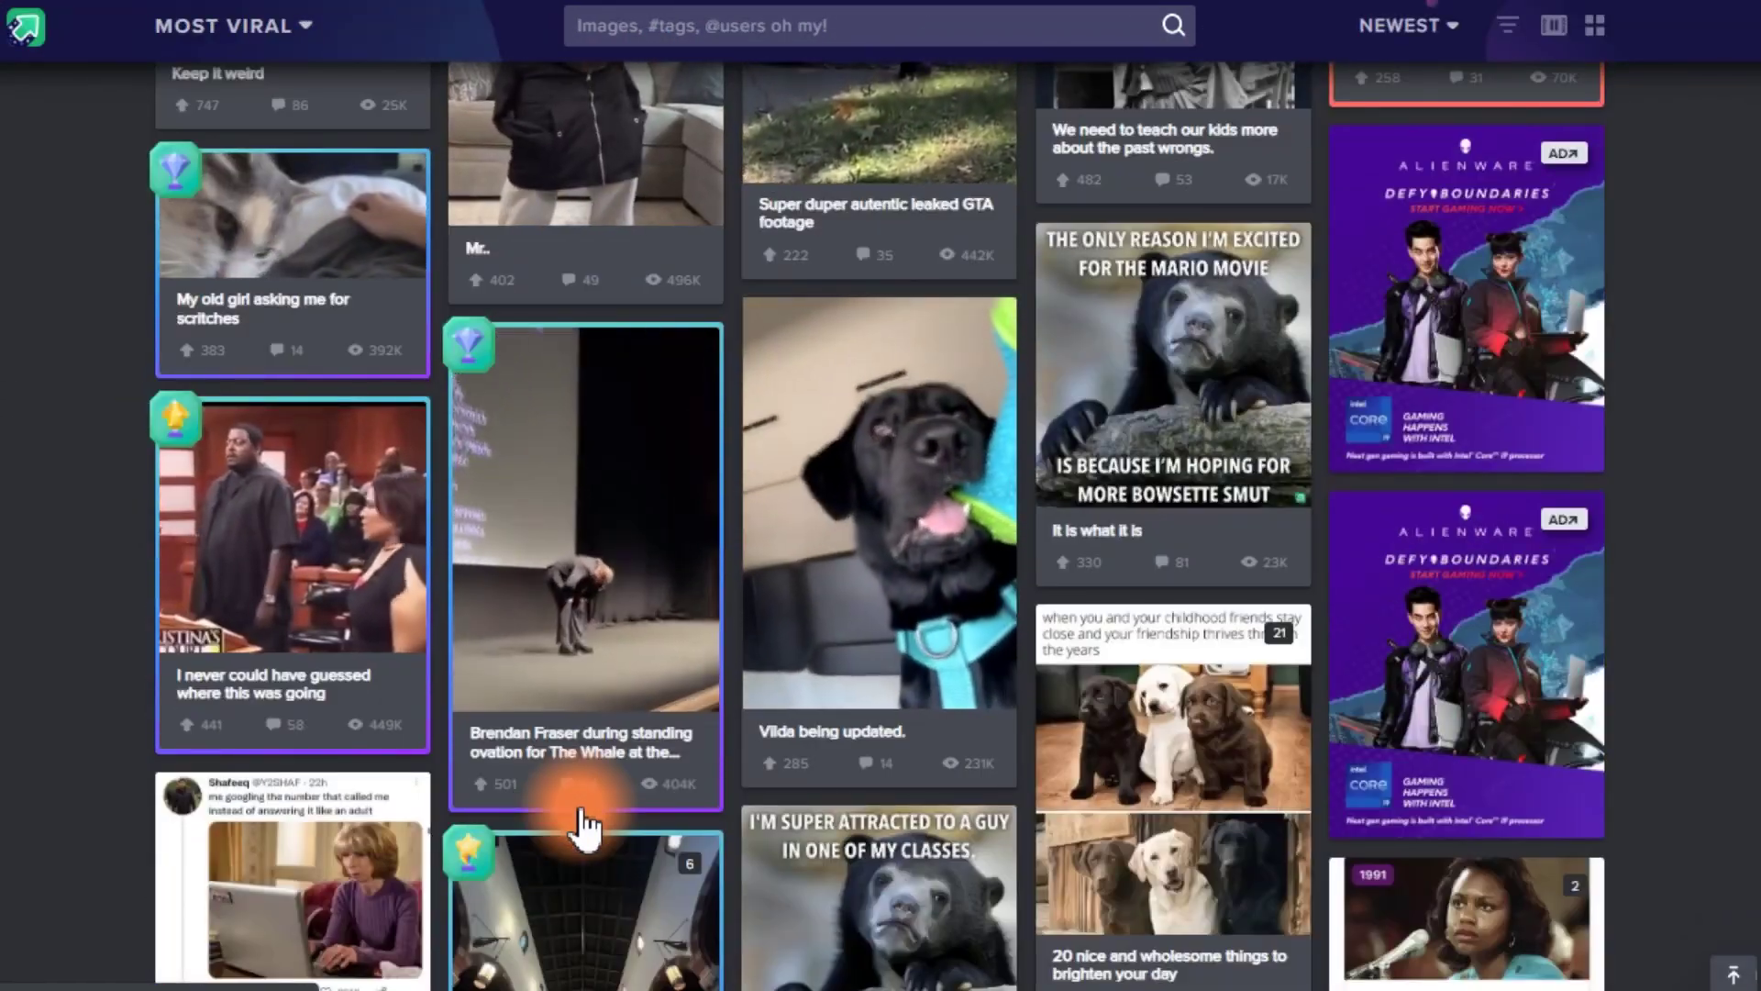
scroll(585, 825, up, 15)
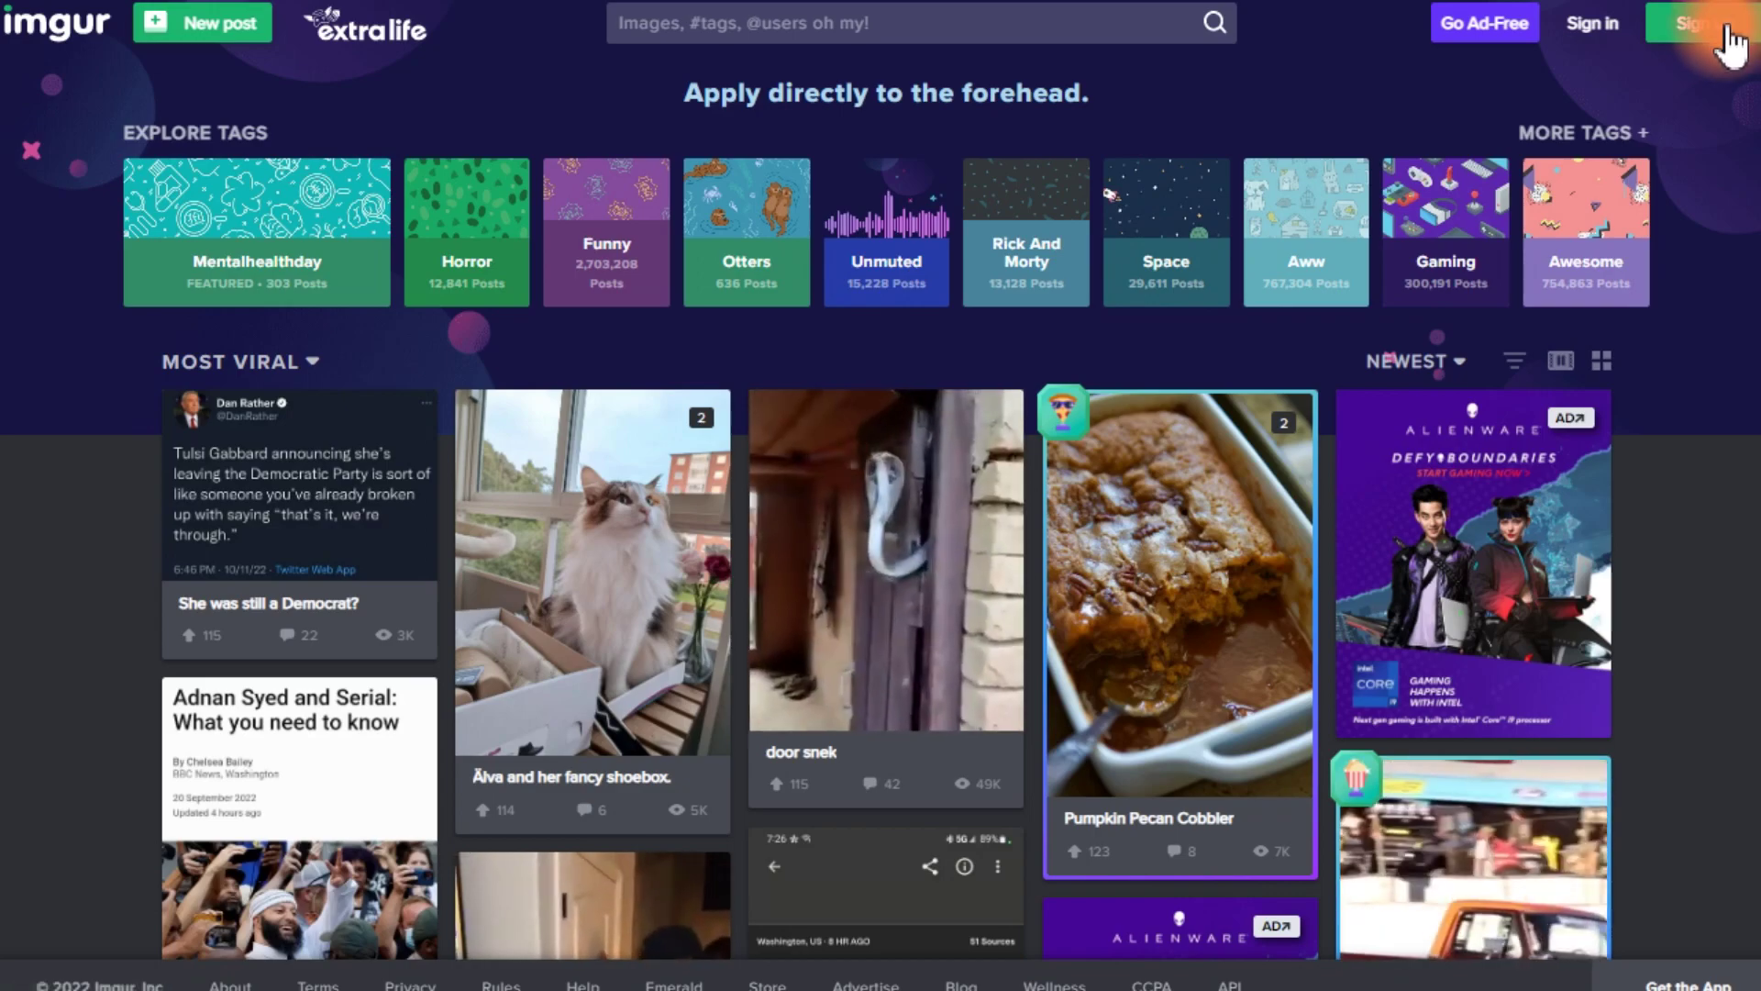
Open Imgur's sign-up form and browse the phone country codes without changing them.
click(1705, 23)
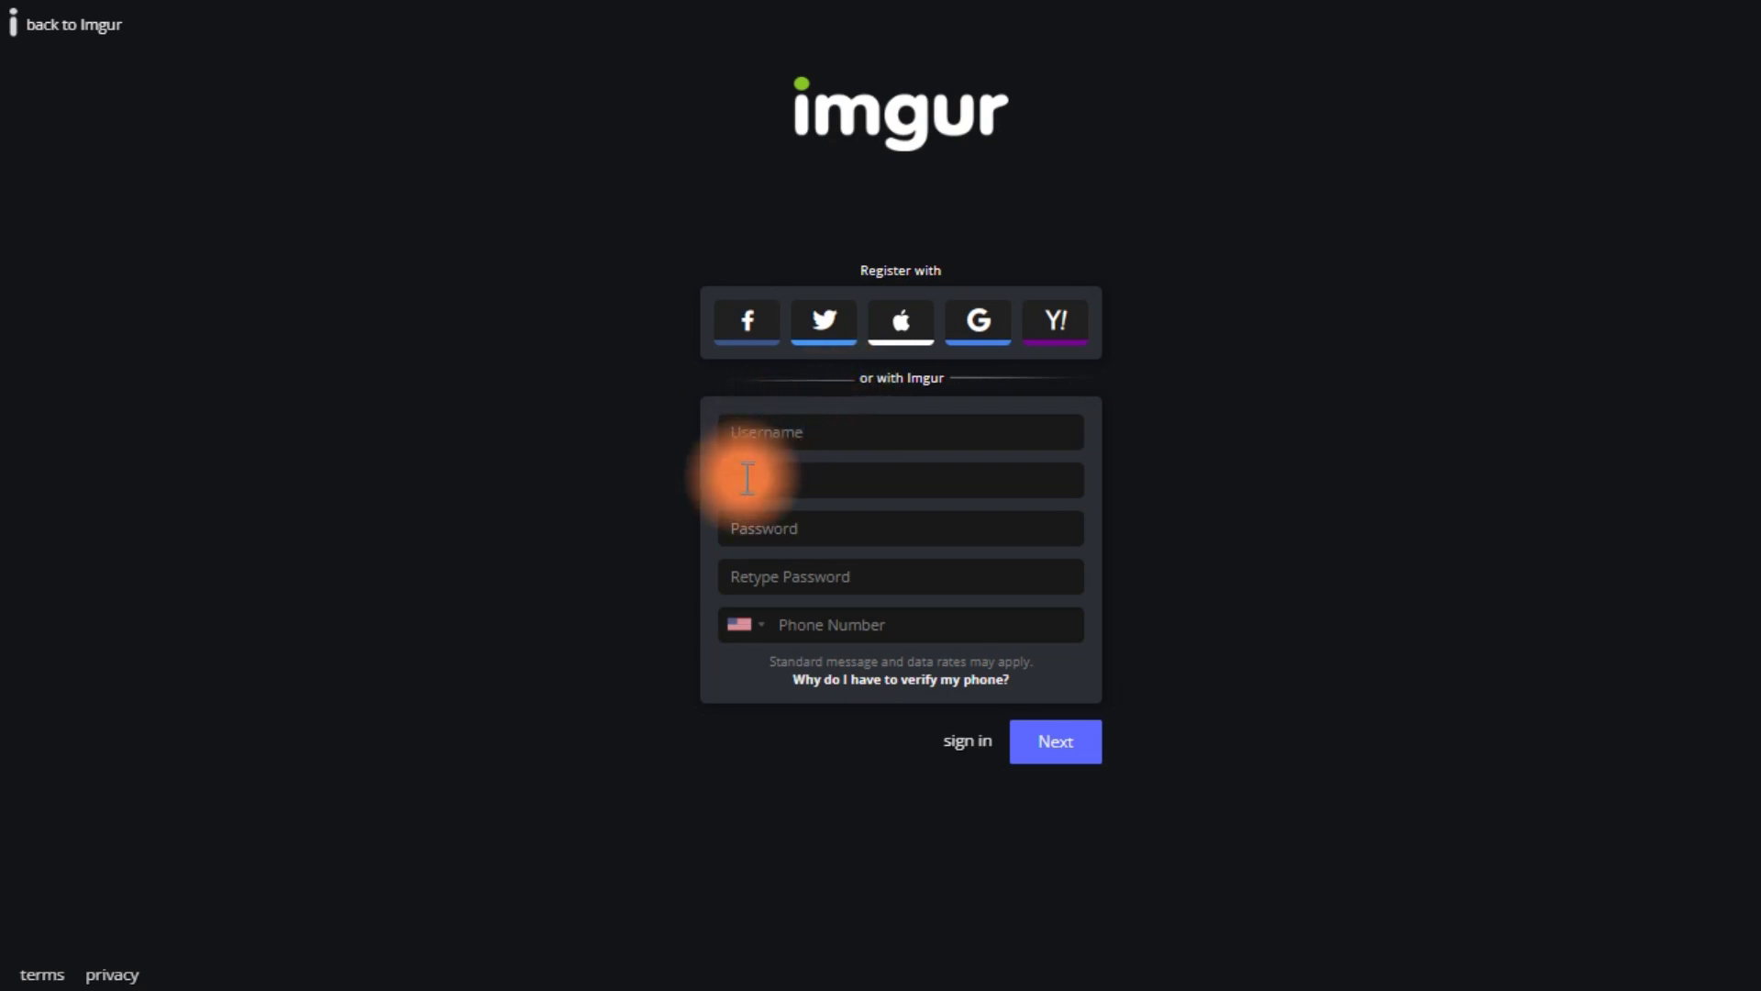
click(753, 629)
scroll(846, 780, down, 12)
scroll(851, 787, down, 20)
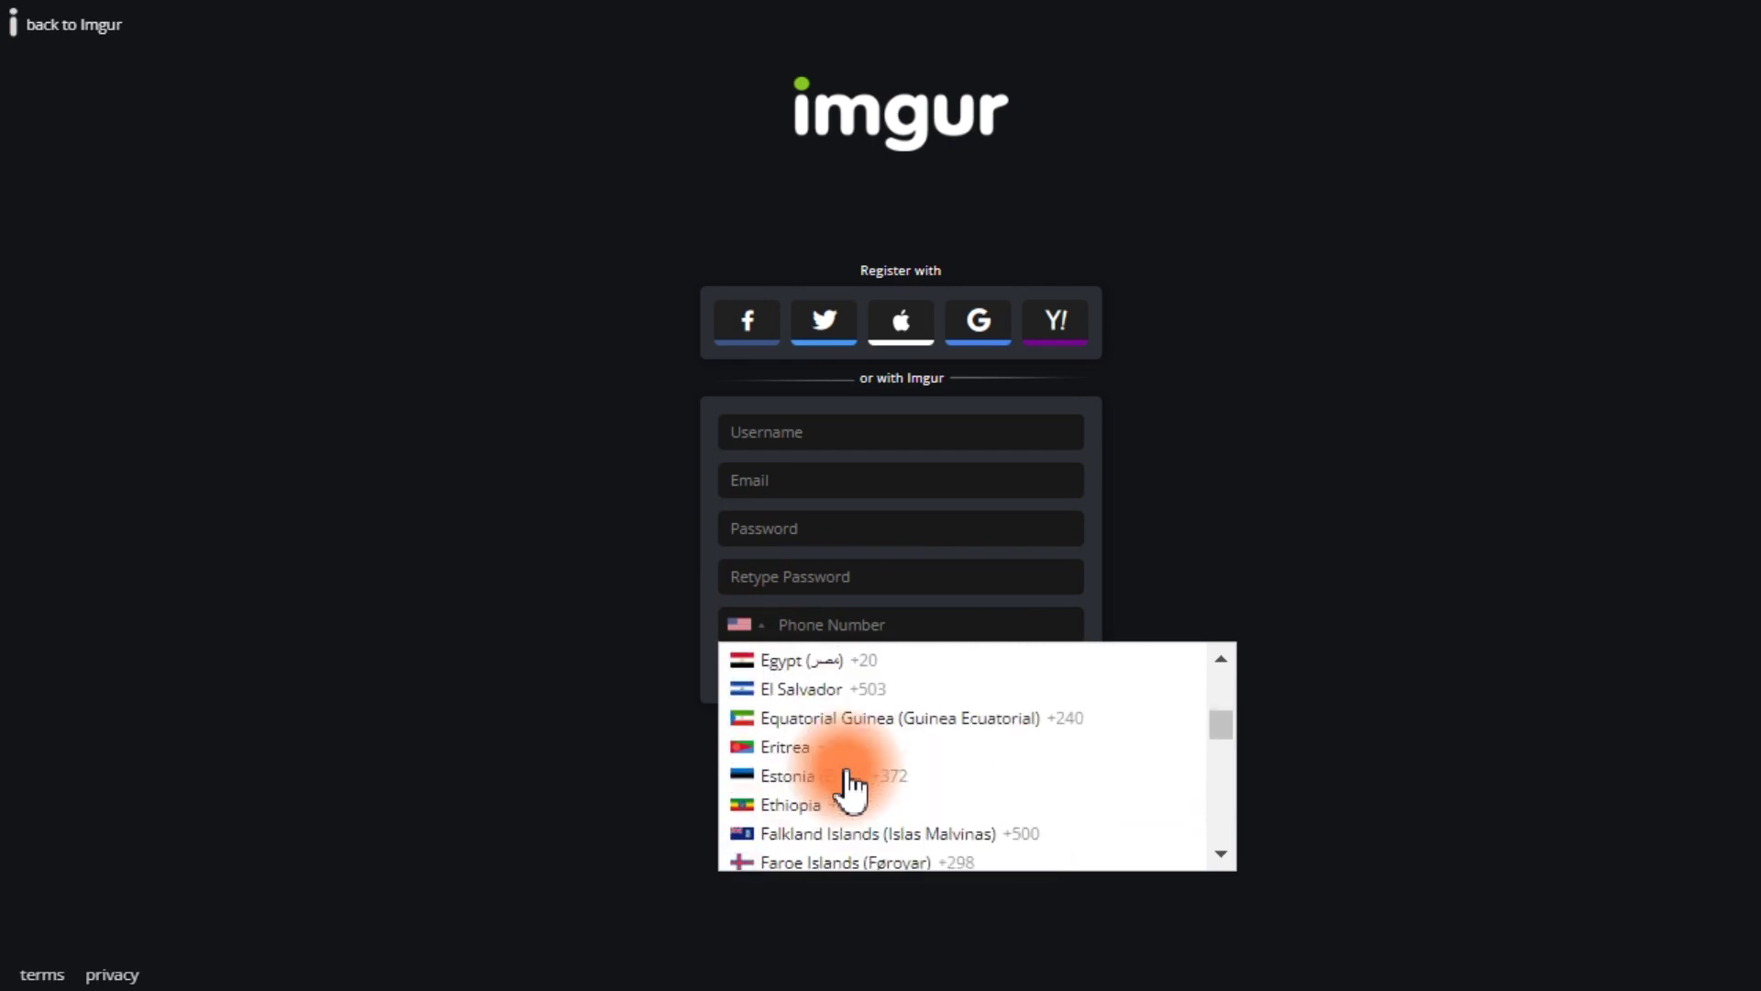
scroll(836, 748, down, 18)
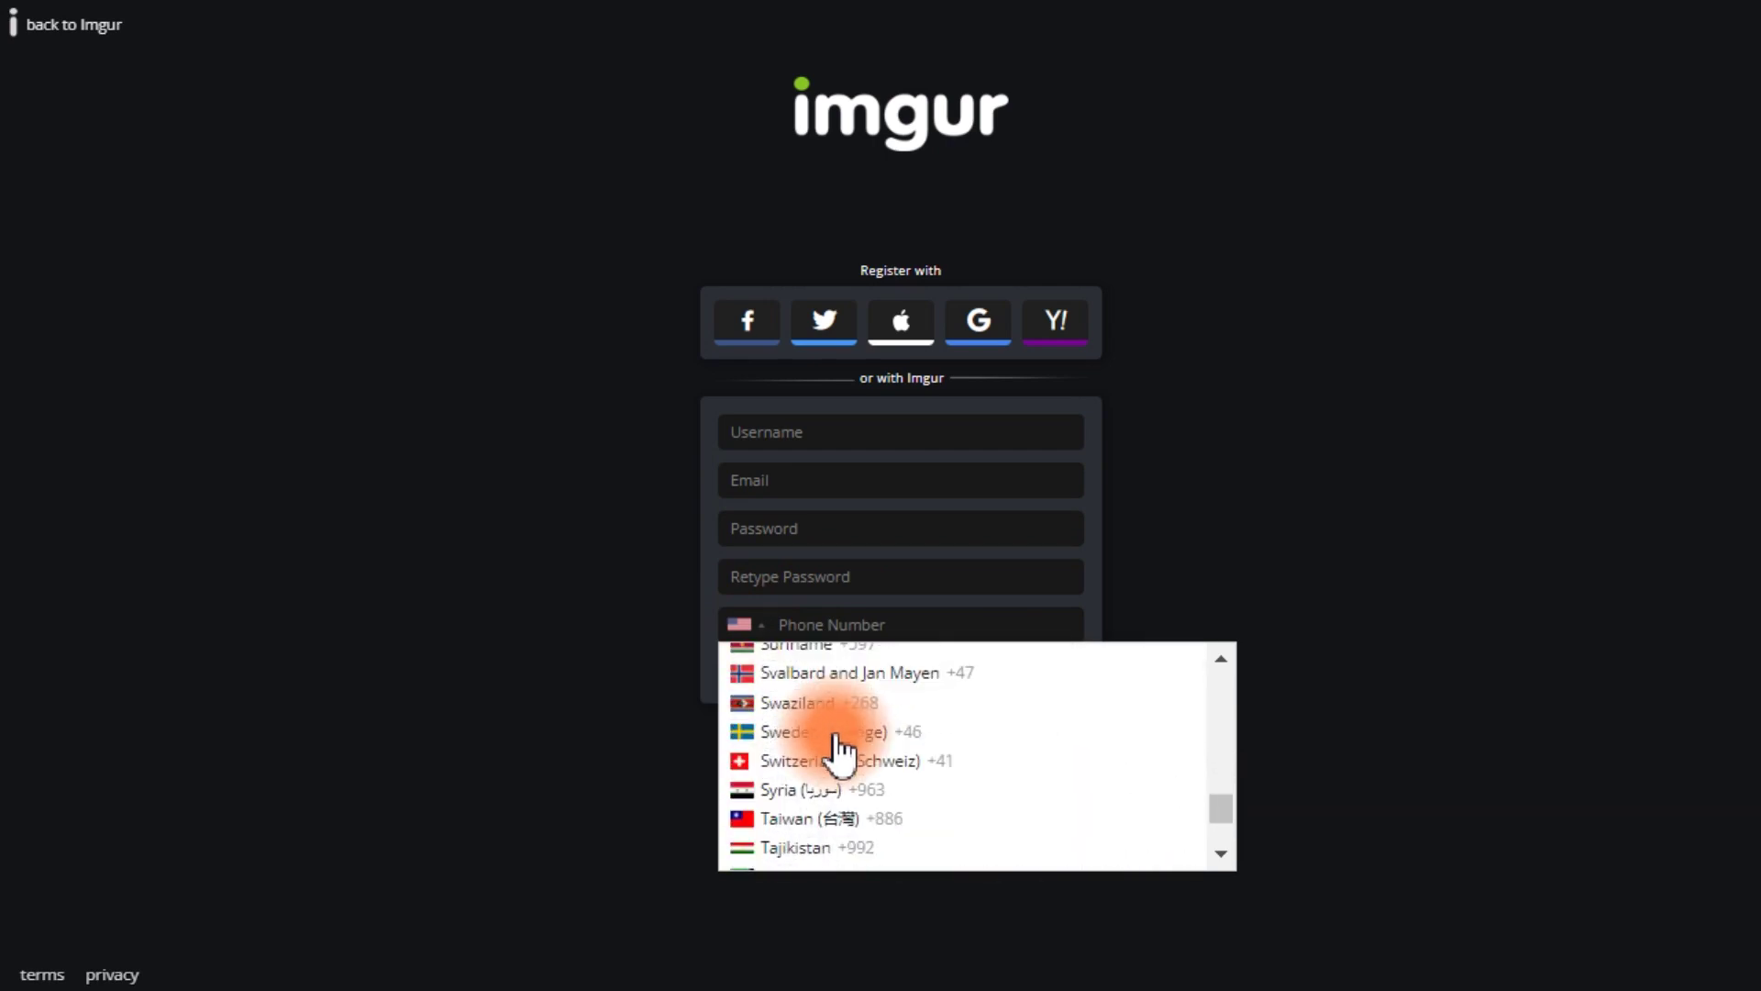
click(1285, 513)
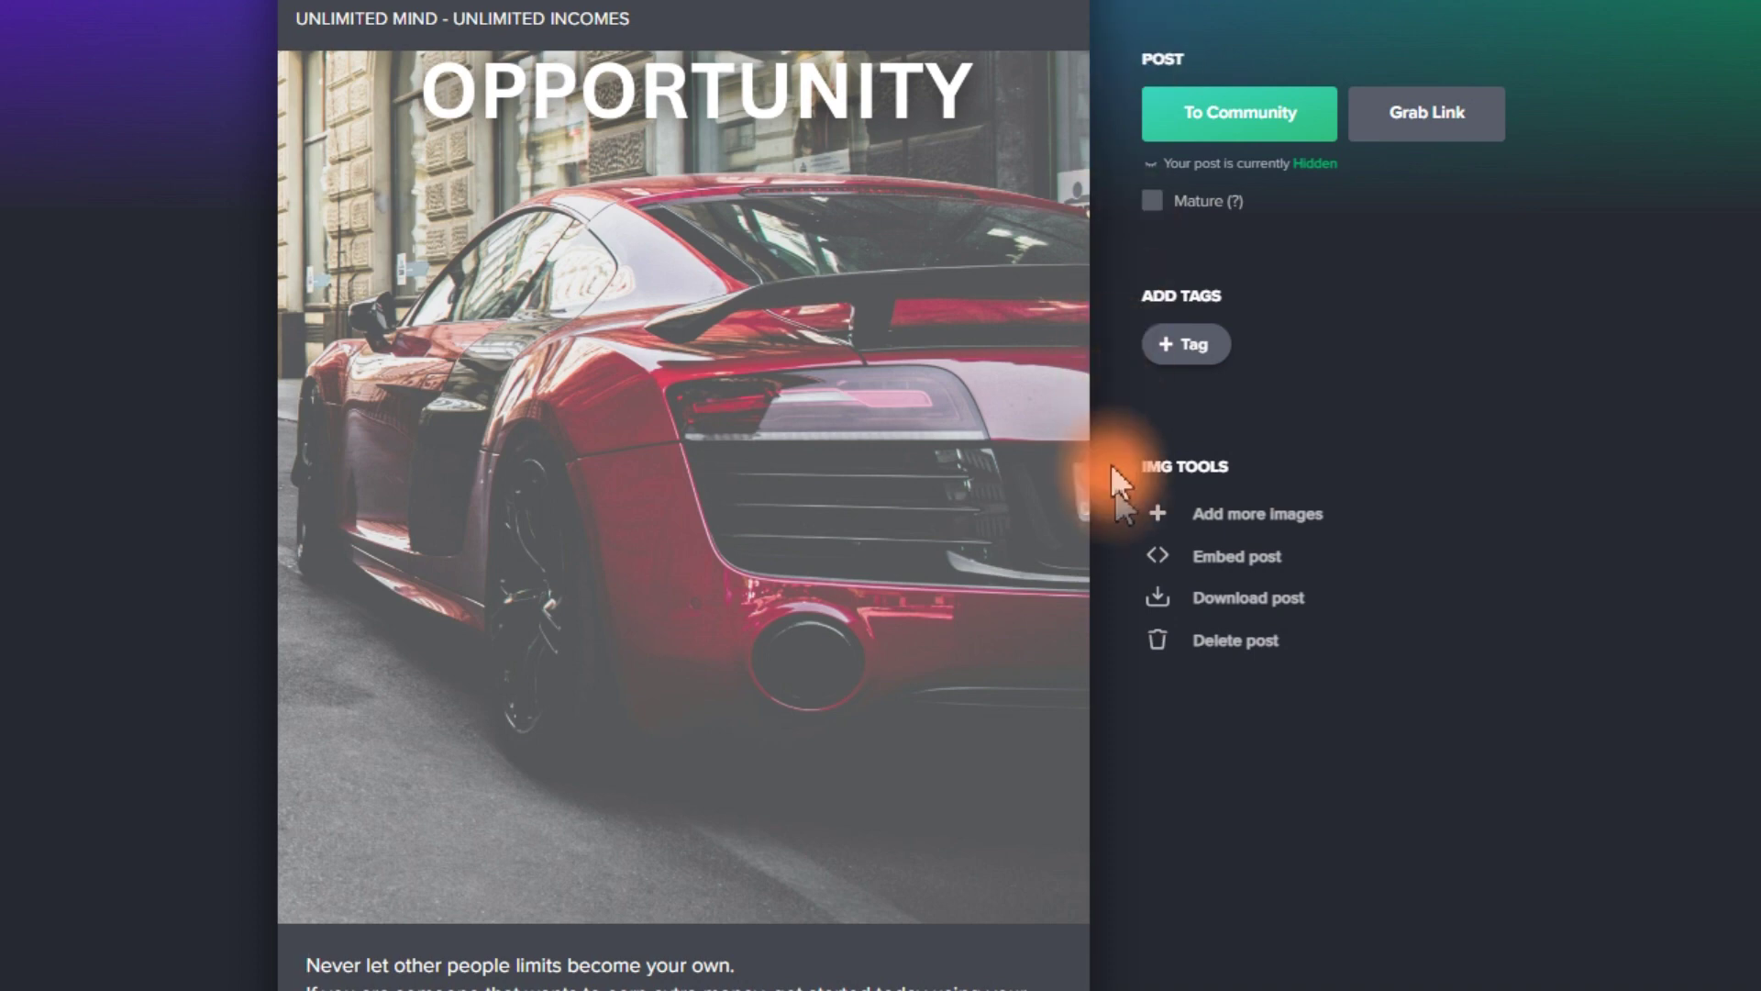
scroll(315, 755, up, 8)
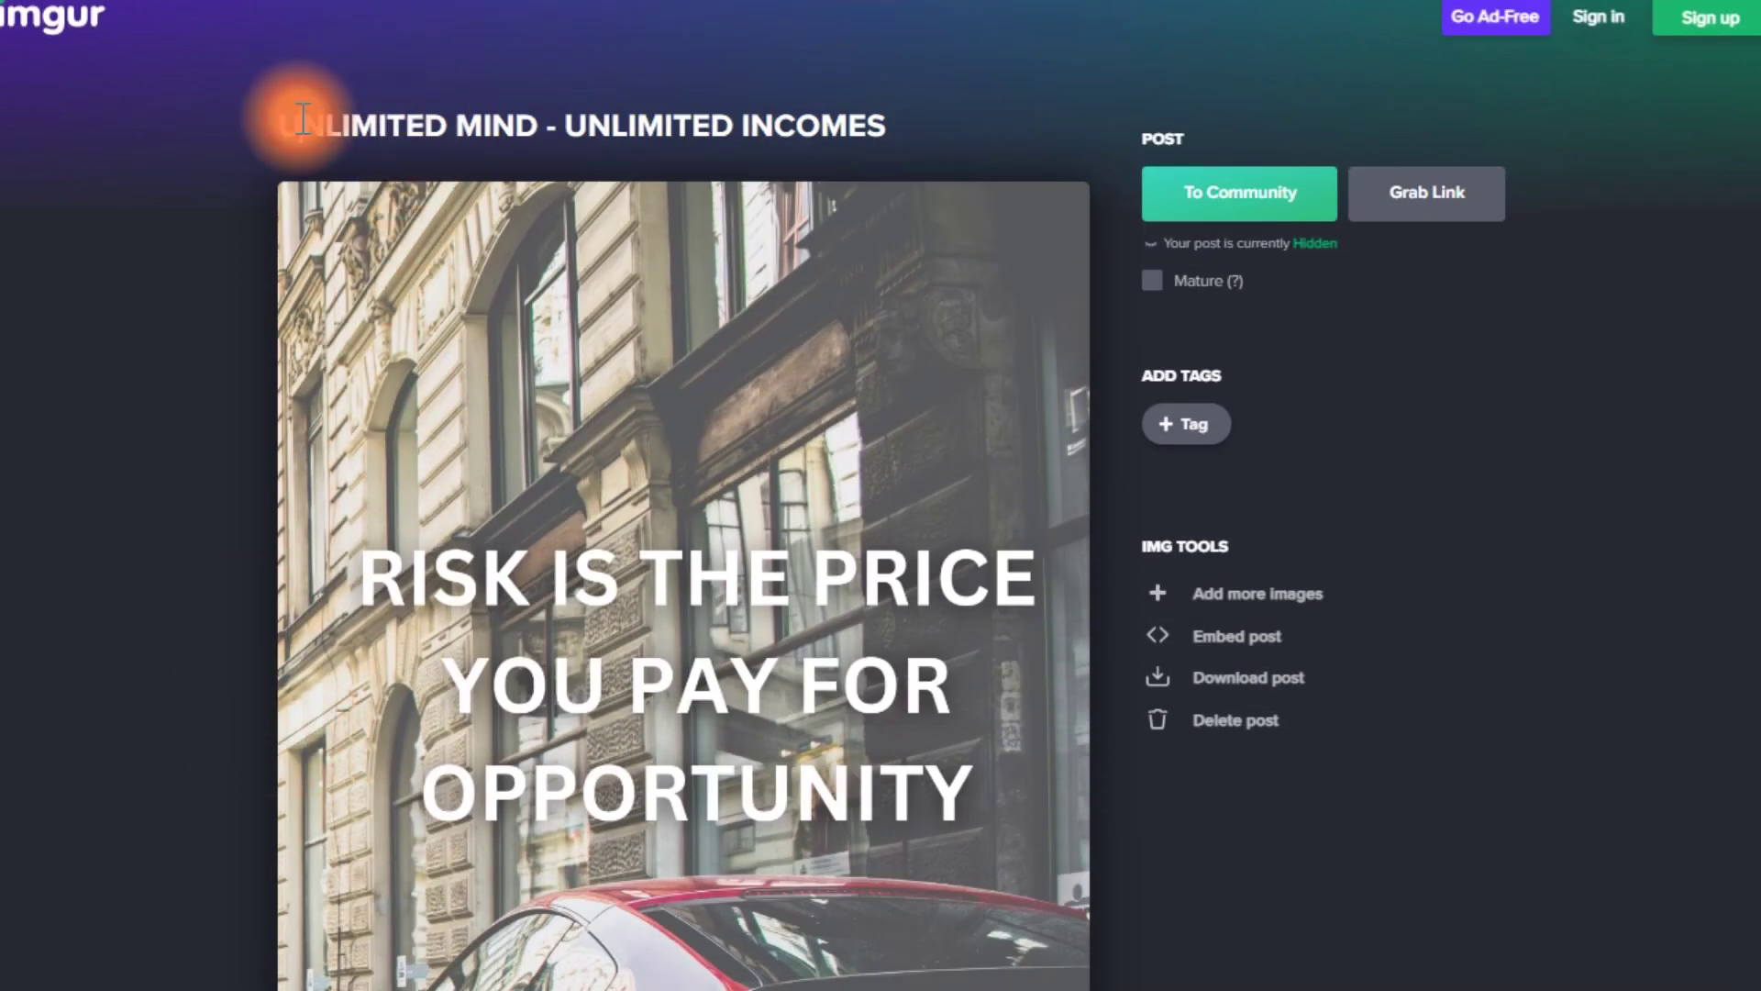
drag(300, 117, 916, 125)
click(917, 126)
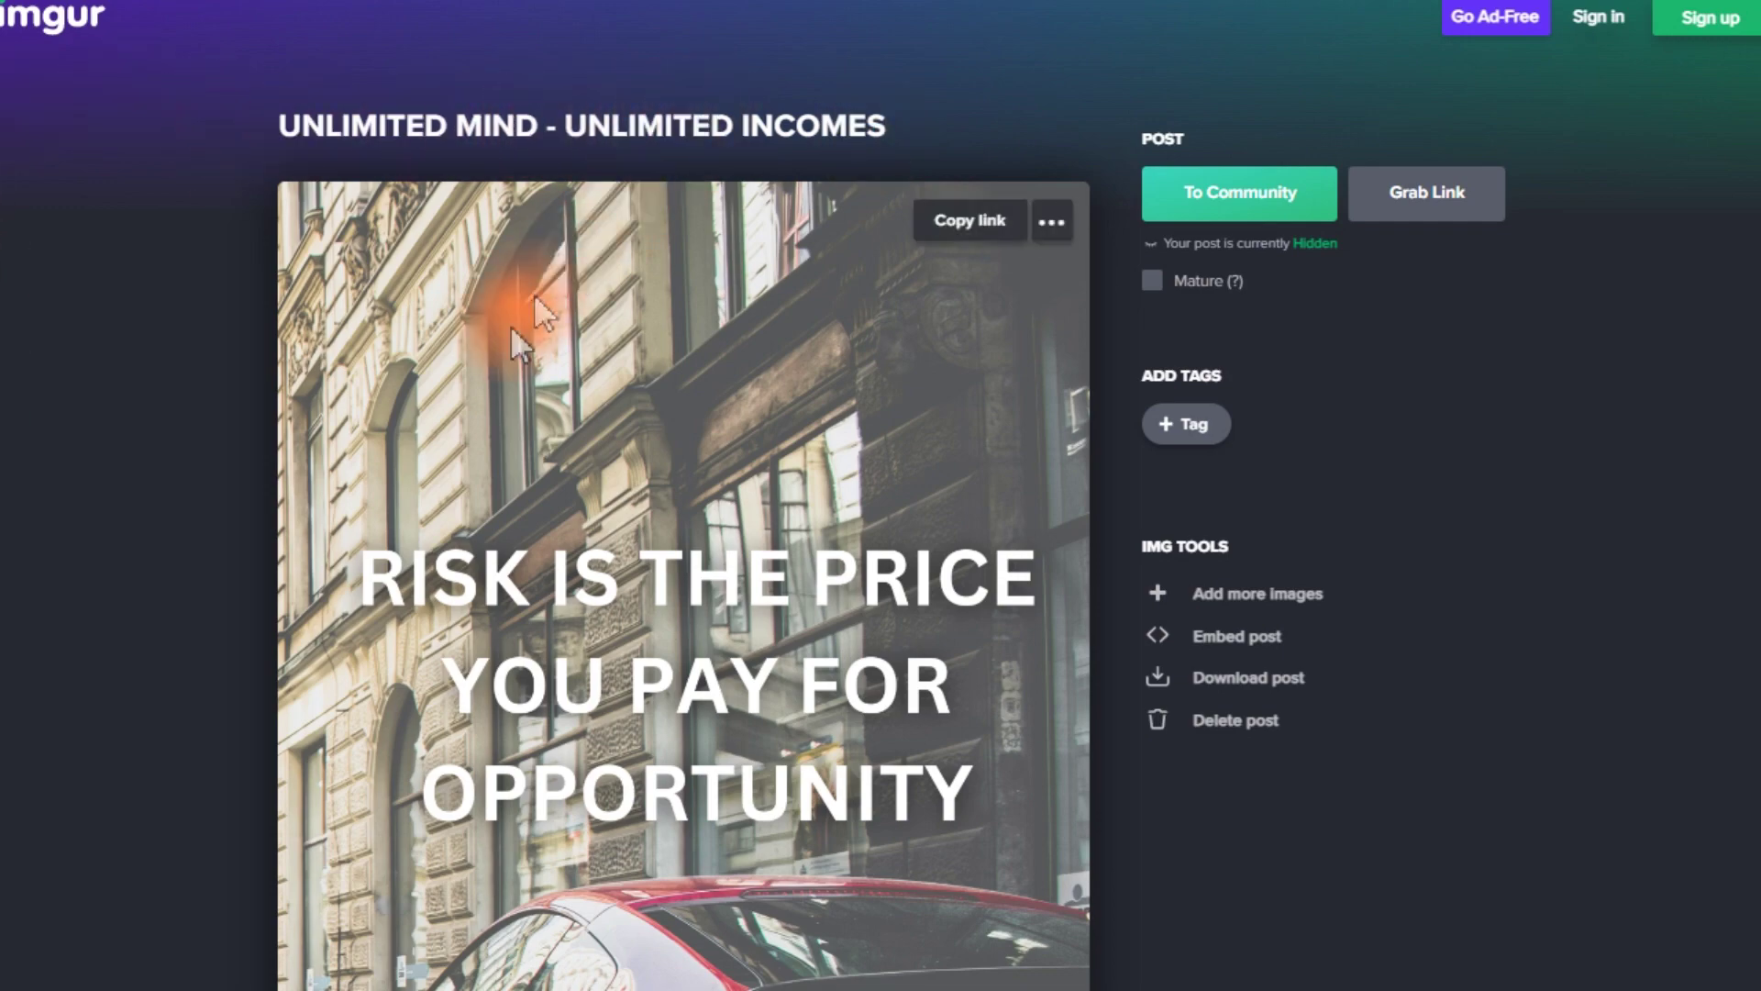
scroll(277, 586, down, 5)
scroll(277, 586, down, 7)
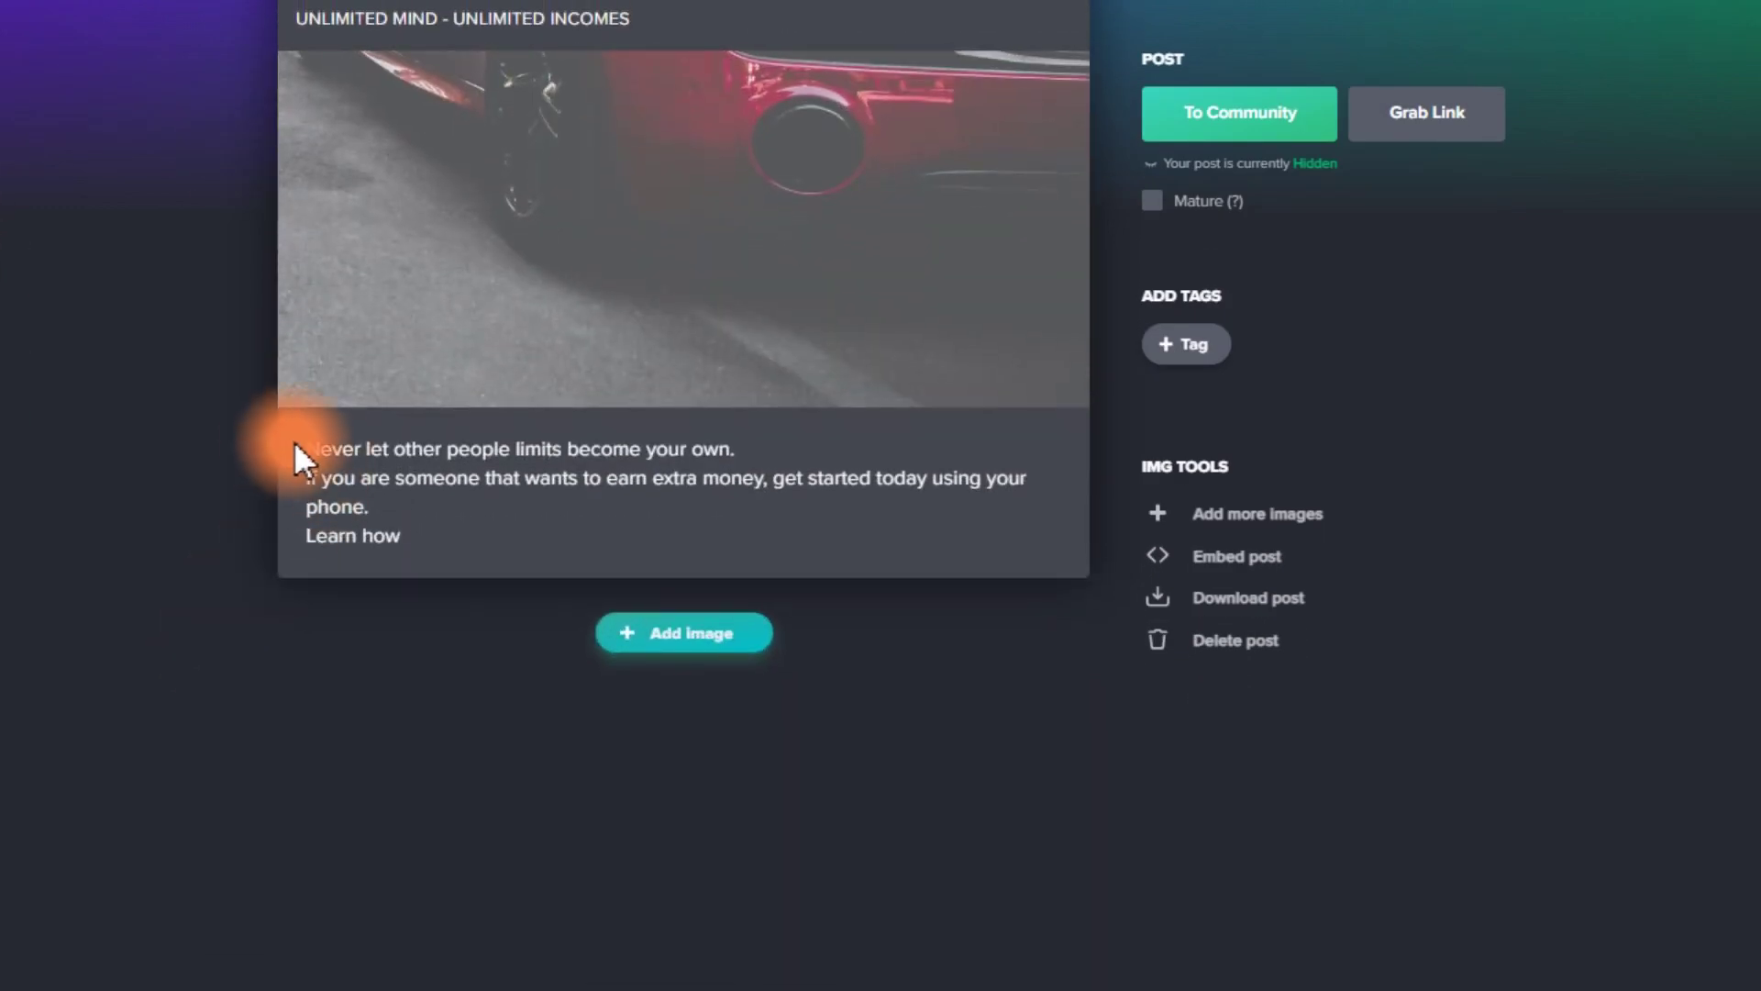
drag(316, 453, 464, 530)
click(394, 501)
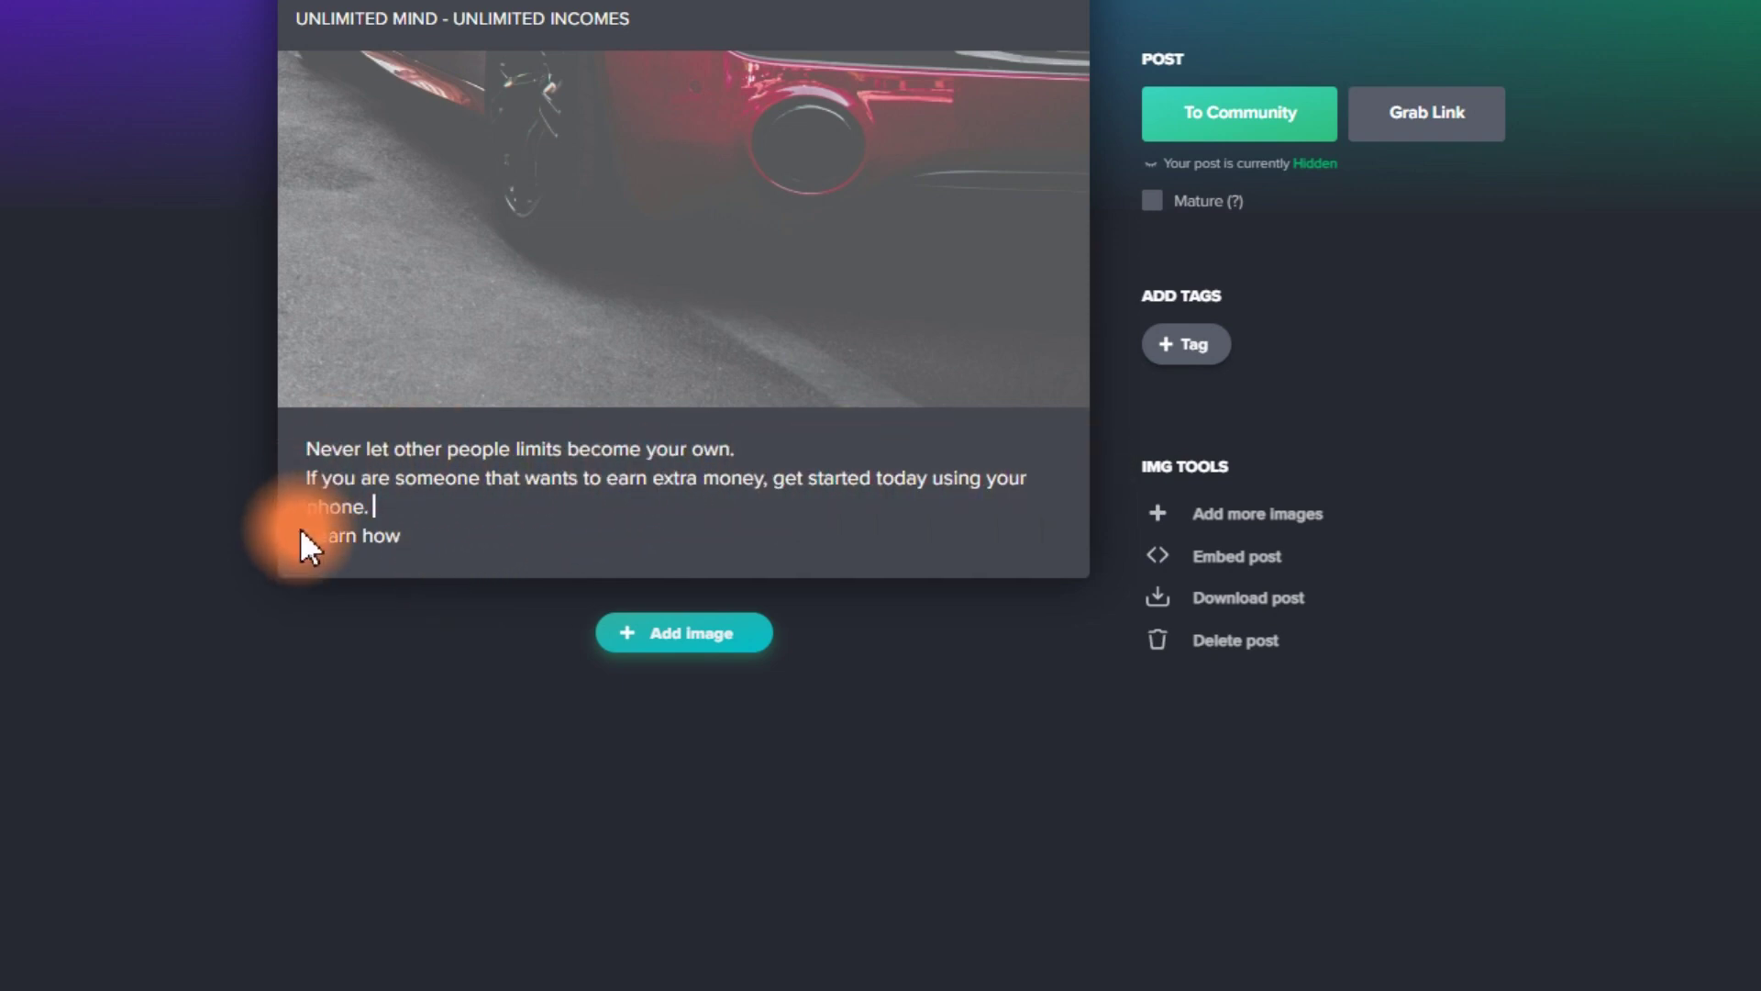
click(408, 542)
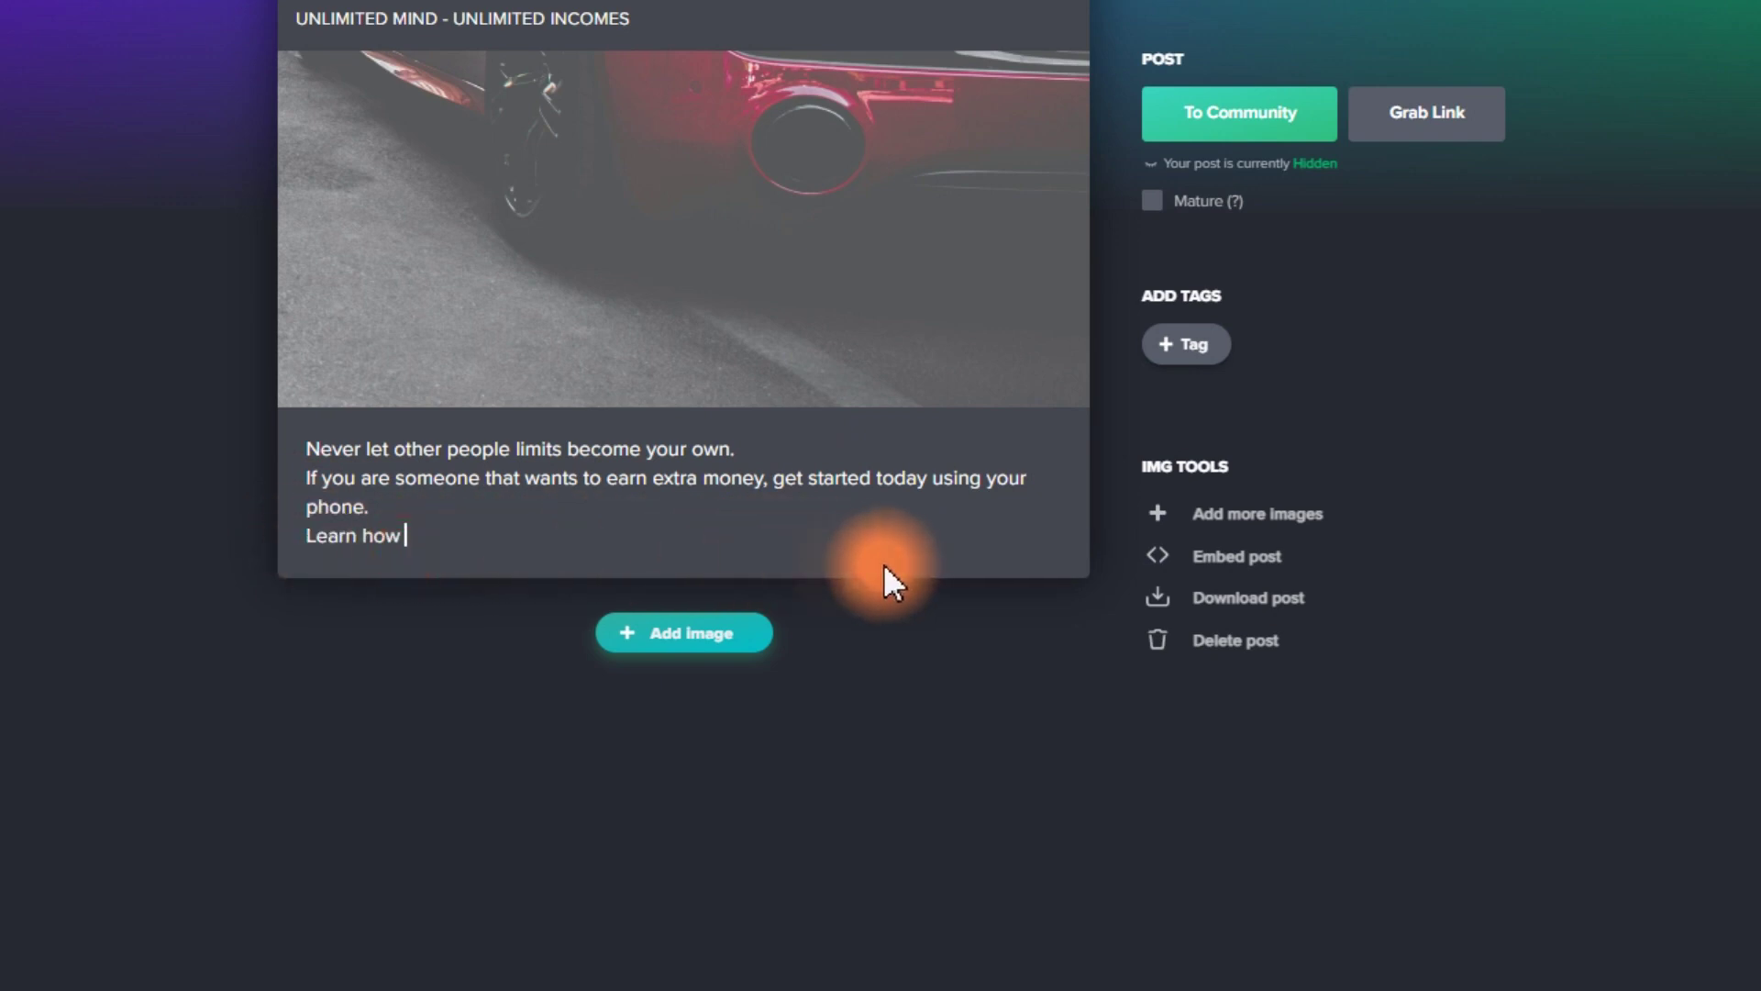